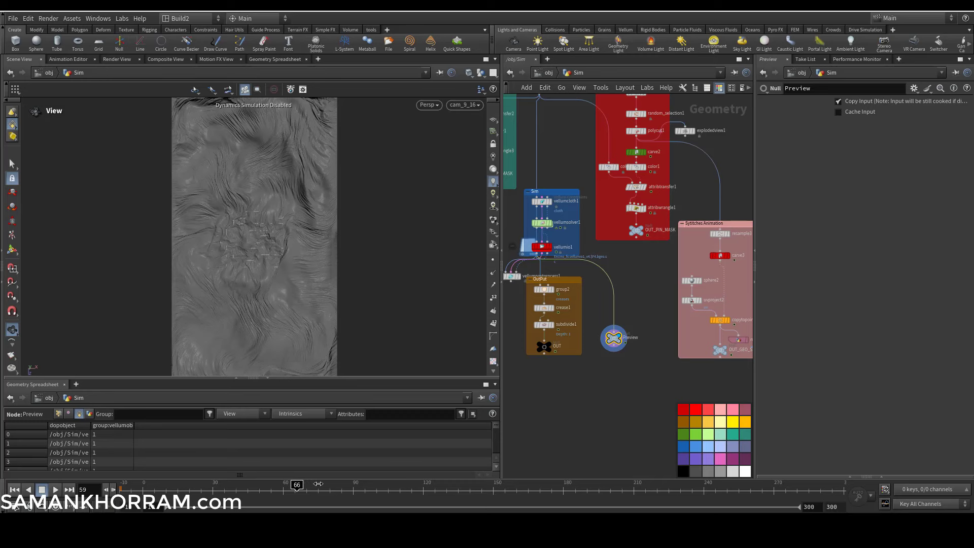
- Hide the other objects in the viewport and scrub the Preview cloth simulation through to frame 300
left_click_drag(318, 484, 537, 493)
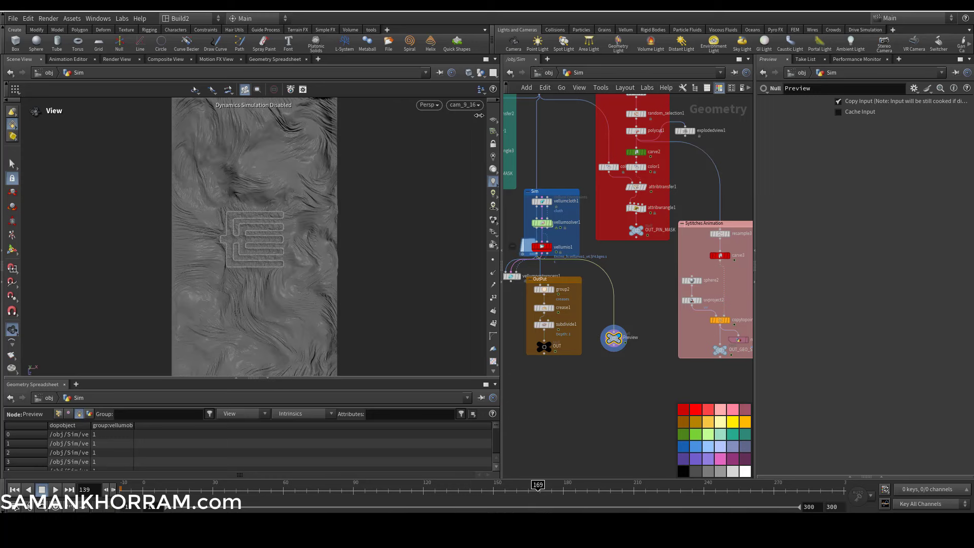
left_click(480, 74)
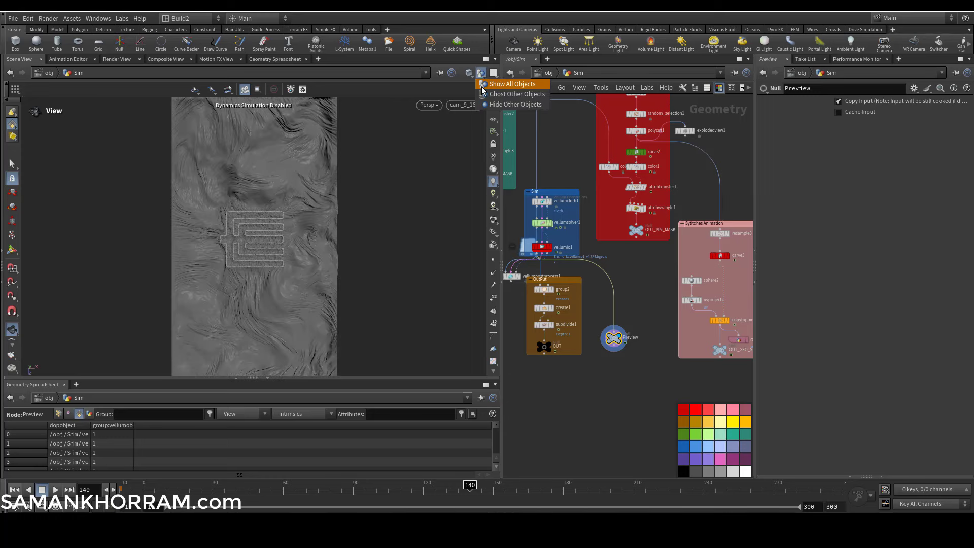
left_click(489, 104)
left_click_drag(593, 491, 741, 494)
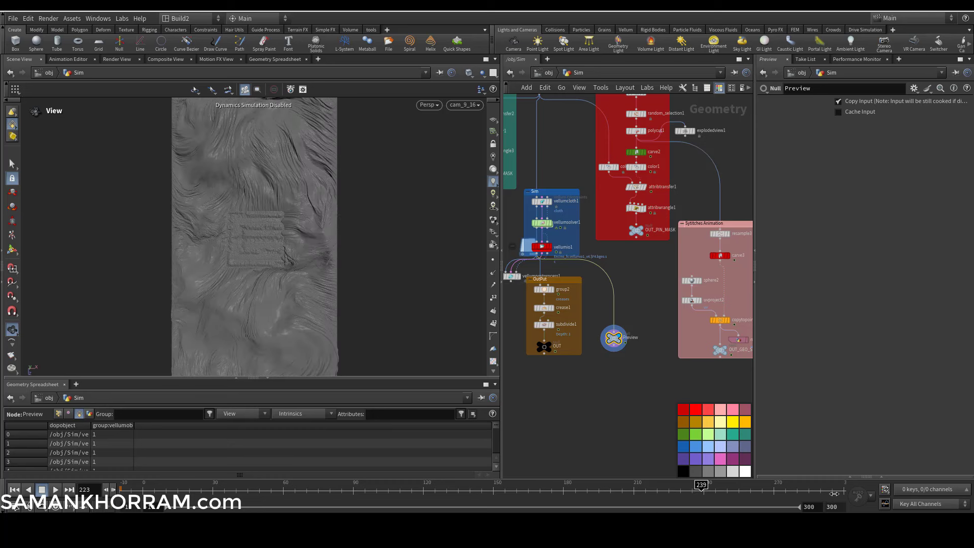
left_click_drag(834, 493, 876, 492)
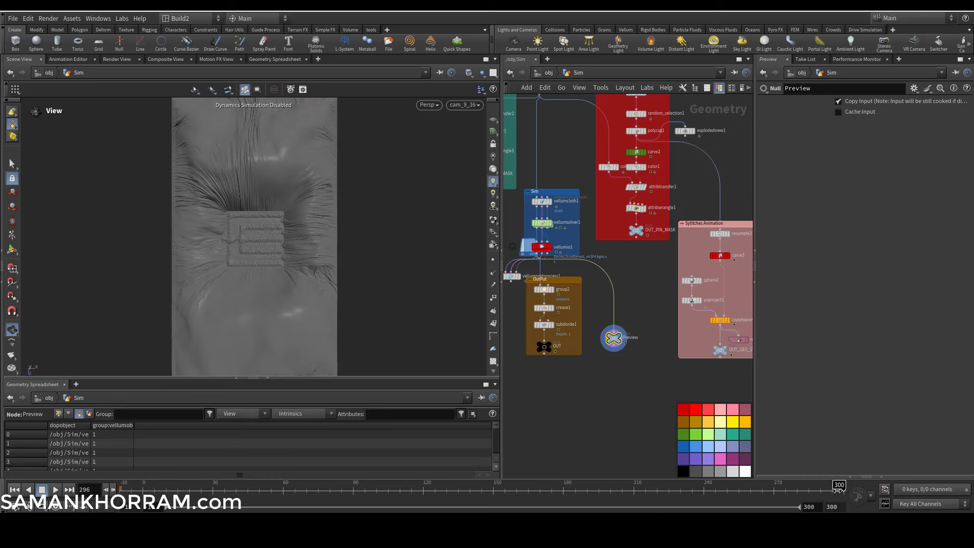
- Inspect the stitched logo area of the simulated cloth up close from an angled perspective
left_click_drag(292, 250, 287, 240)
scroll(287, 242, "up", 5)
right_click_drag(287, 242, 381, 238)
left_click_drag(381, 238, 377, 276)
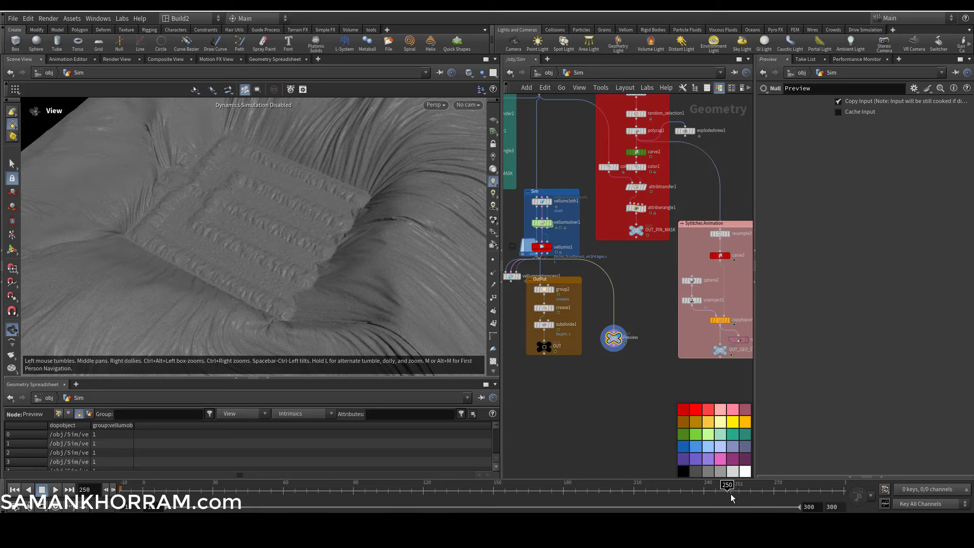
- Display the clip1 output of the Logo network and examine the logo shape in the viewport
middle_click_drag(633, 287, 644, 319)
scroll(644, 316, "down", 5)
middle_click_drag(570, 292, 574, 317)
right_click(624, 257)
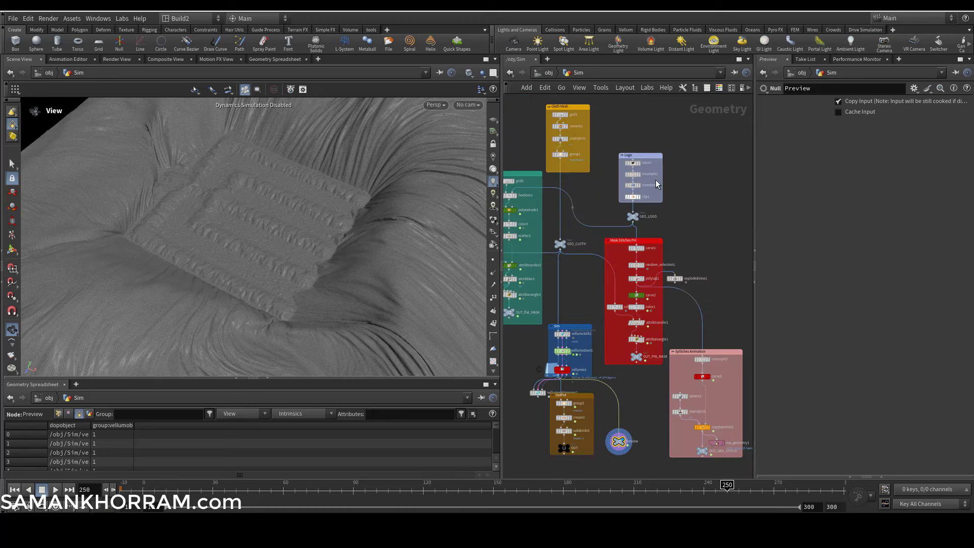
scroll(657, 183, "up", 4)
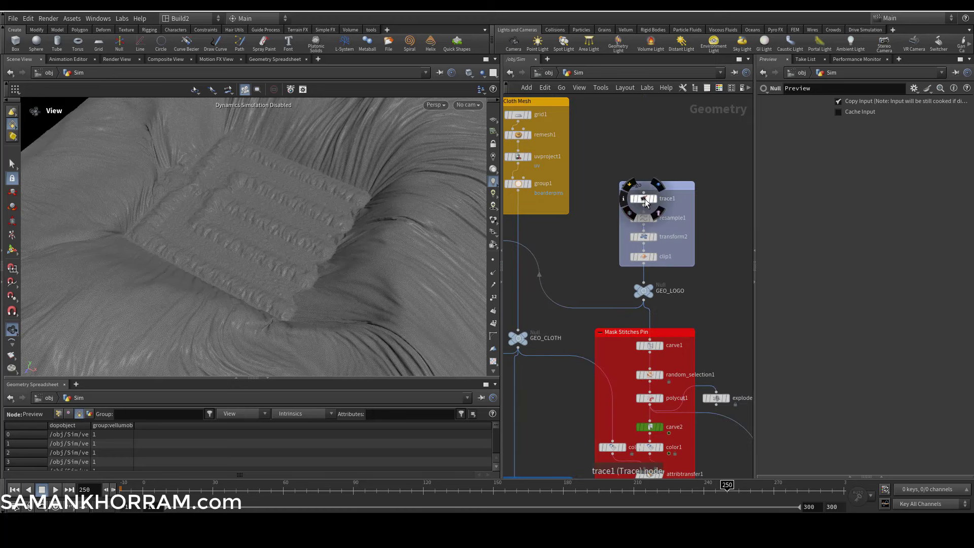
left_click(644, 199)
left_click(654, 199)
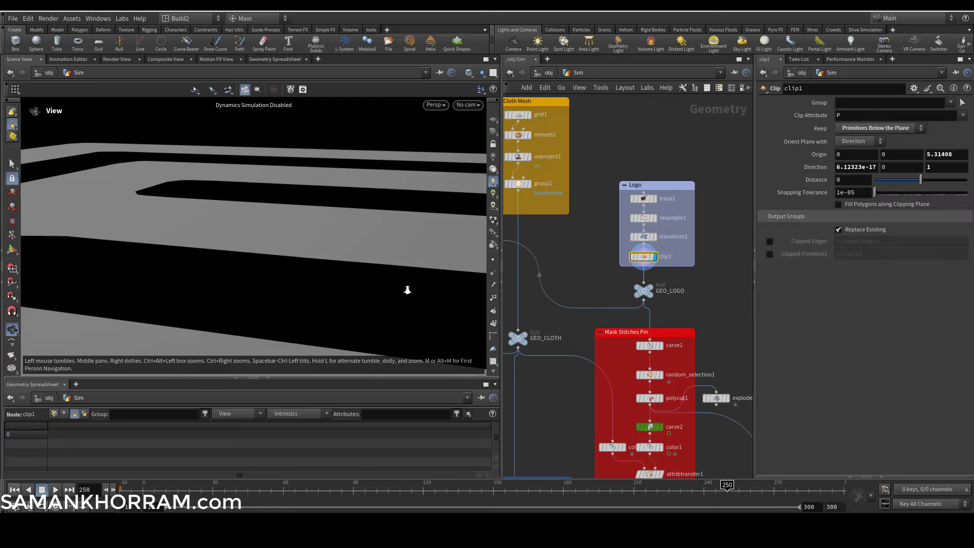
scroll(407, 289, "down", 10)
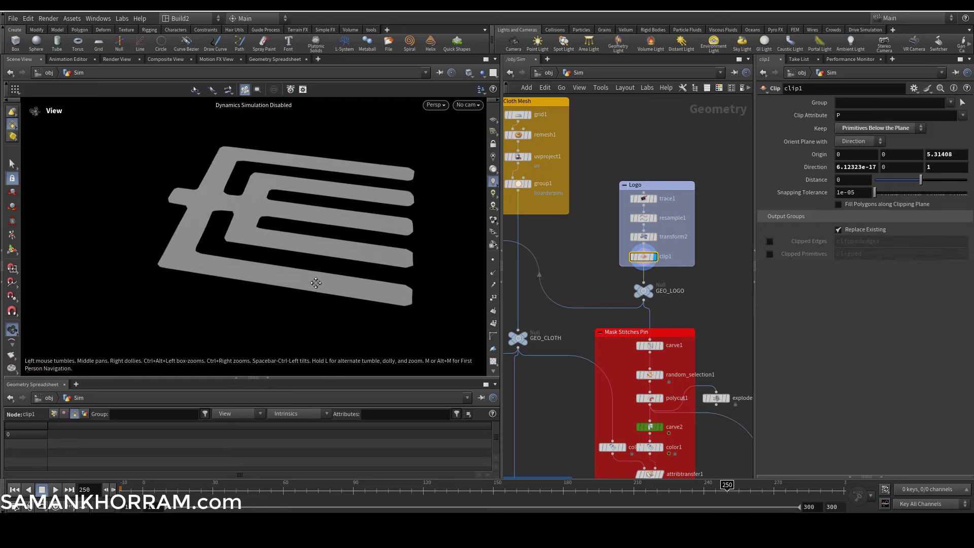
left_click_drag(309, 284, 335, 289)
right_click_drag(335, 289, 309, 285)
left_click_drag(328, 289, 251, 240)
left_click_drag(337, 247, 344, 266)
- Display the grid1 node of the Cloth Mesh network and view the whole grid
middle_click_drag(662, 307, 741, 312)
middle_click_drag(681, 249, 703, 271)
left_click(637, 140)
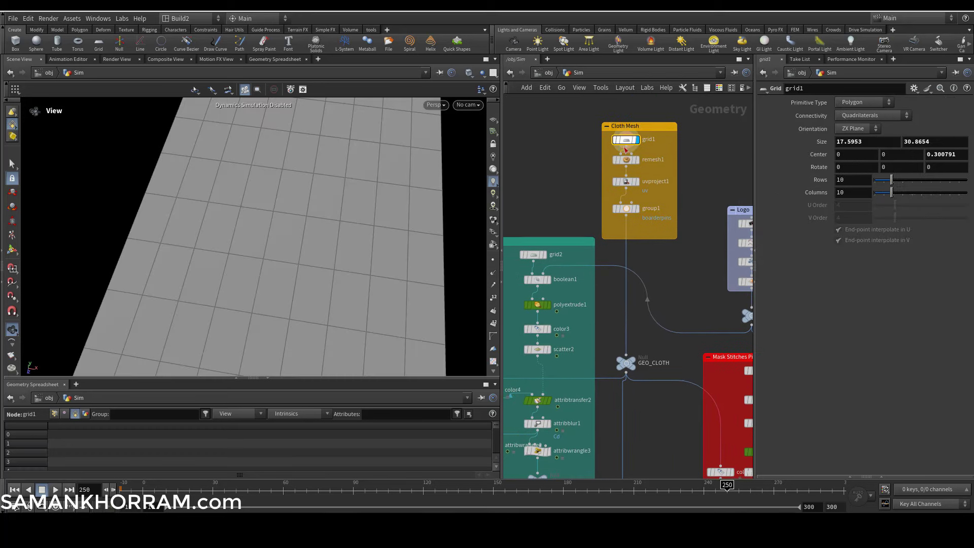
middle_click_drag(384, 244, 343, 231)
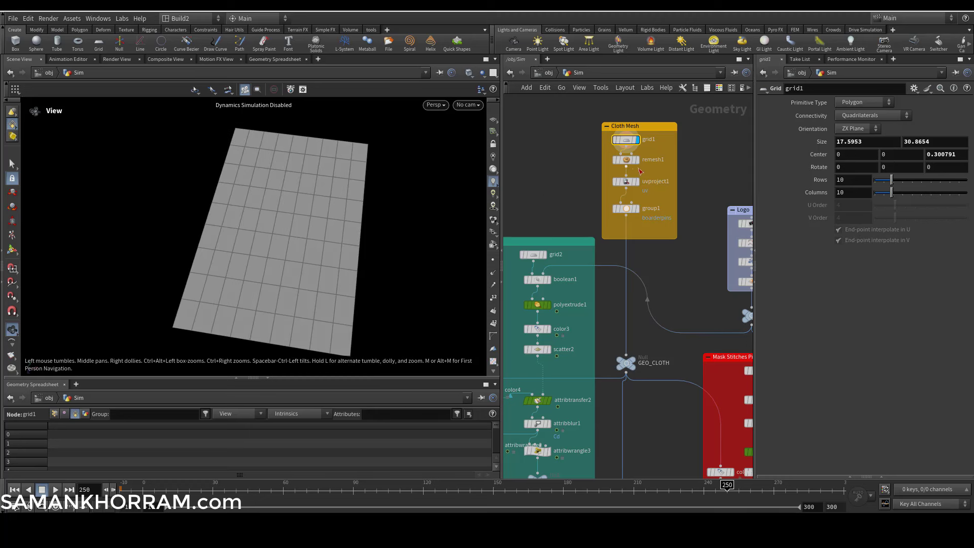
- Display the group1 node of the Cloth Mesh network to examine the boarderpins group along the unshared edges
mouse_move(628, 189)
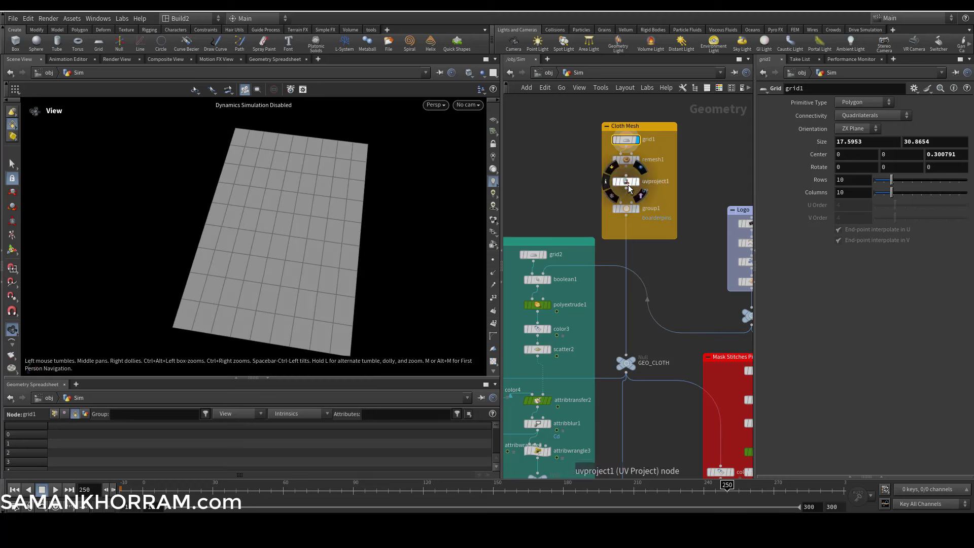
left_click(628, 213)
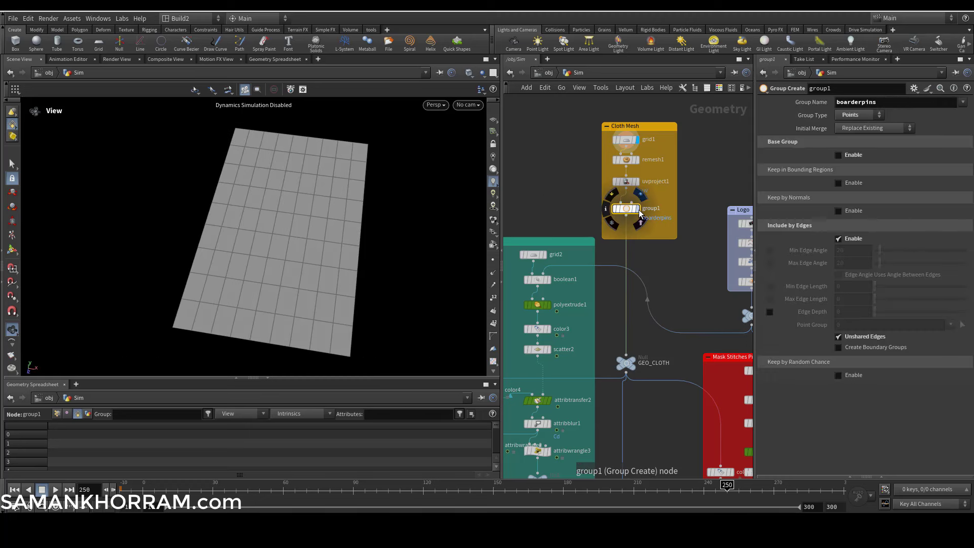
left_click(636, 208)
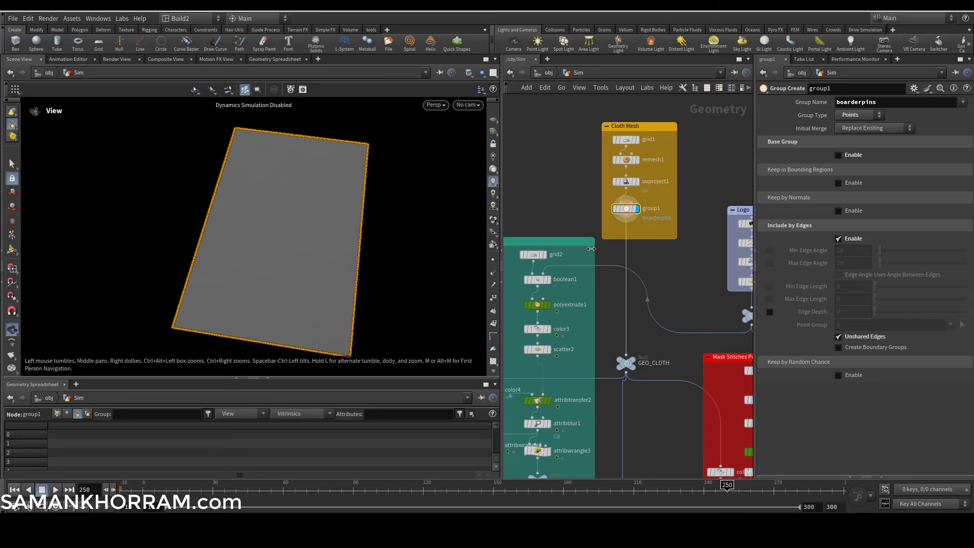
left_click_drag(350, 283, 357, 195)
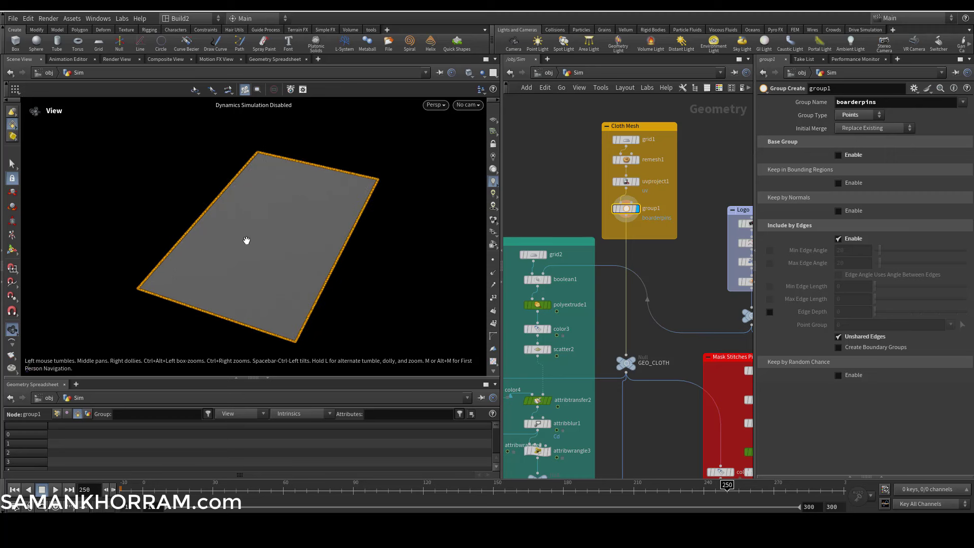
- Review the settings of the vellumcloth1 and vellumsolver1 nodes in the Sim network
middle_click_drag(644, 335, 676, 213)
middle_click_drag(680, 275, 616, 227)
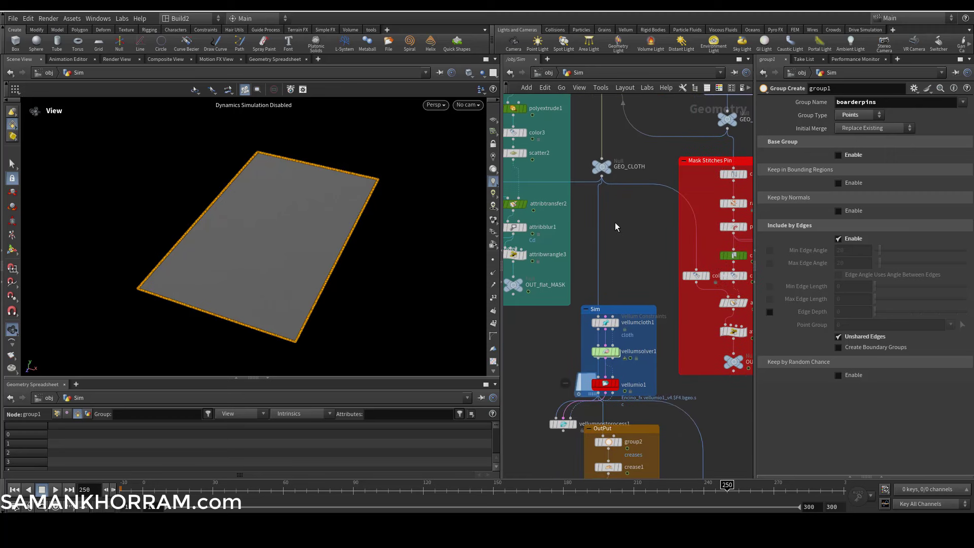
left_click(608, 322)
middle_click_drag(608, 322, 635, 278)
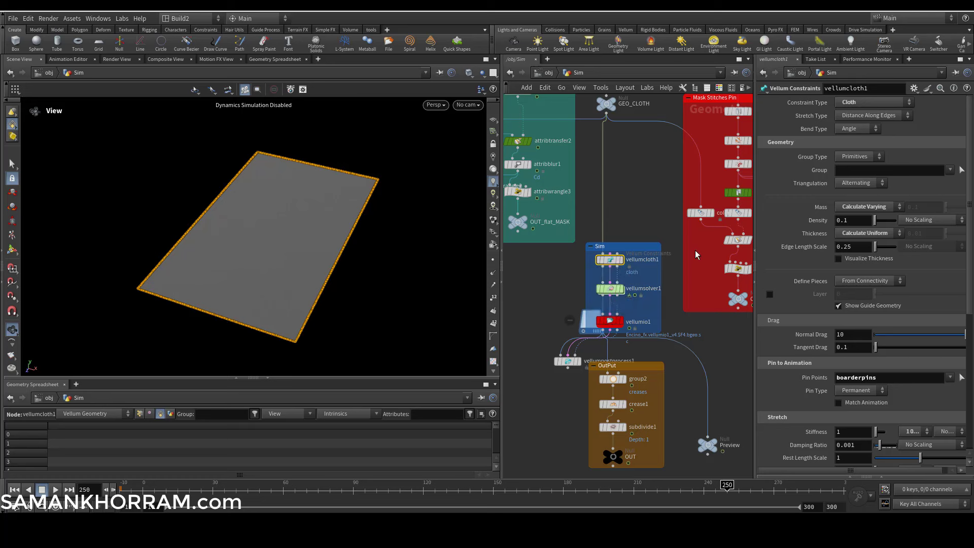
left_click(610, 292)
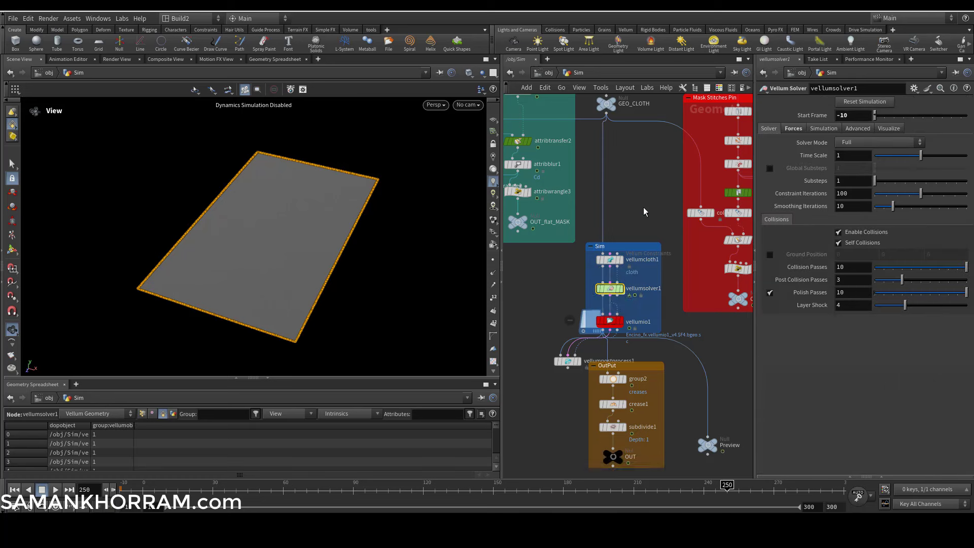
- Move the timeline to frame 104 and display the GEO_LOGO null above the Mask Stitches Pin network
middle_click_drag(636, 206, 633, 222)
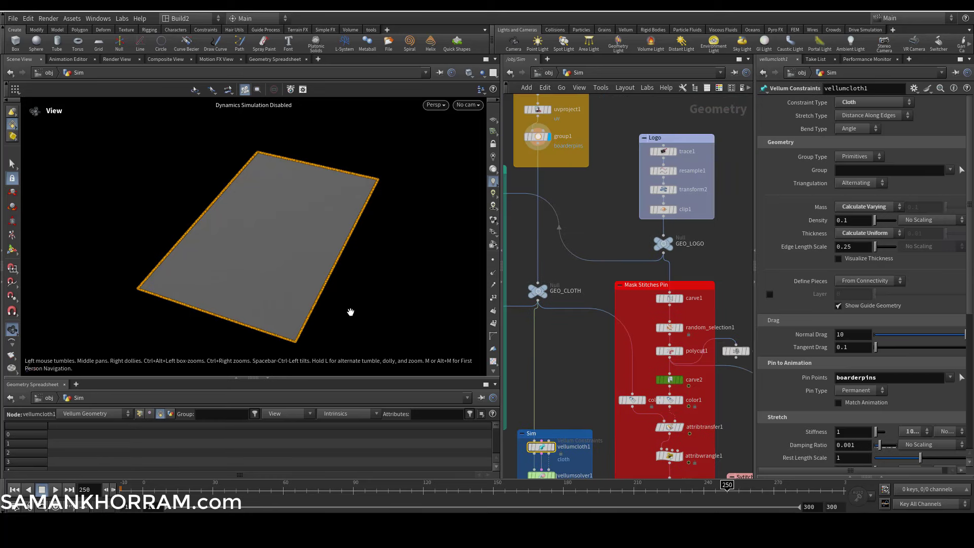
middle_click_drag(348, 311, 332, 326)
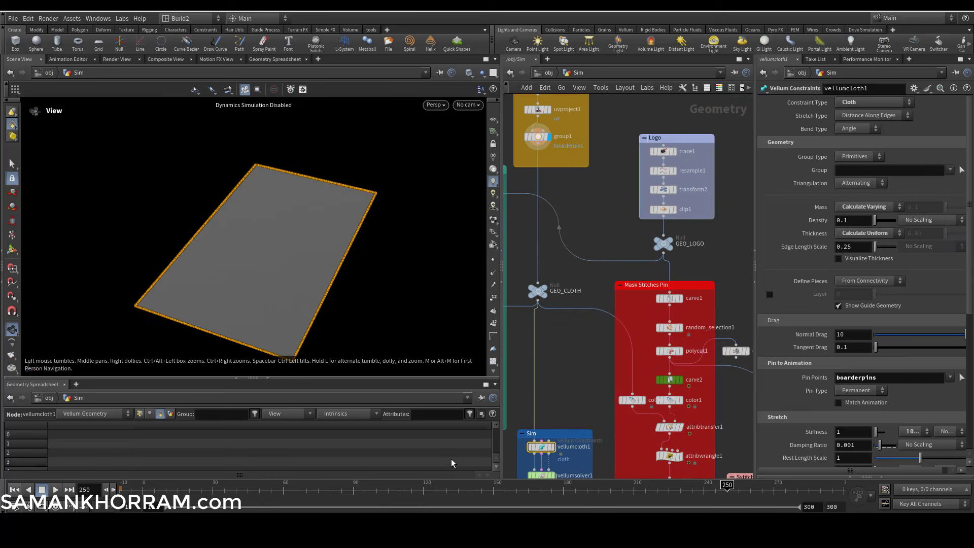
left_click_drag(335, 491, 385, 491)
middle_click_drag(652, 300, 631, 227)
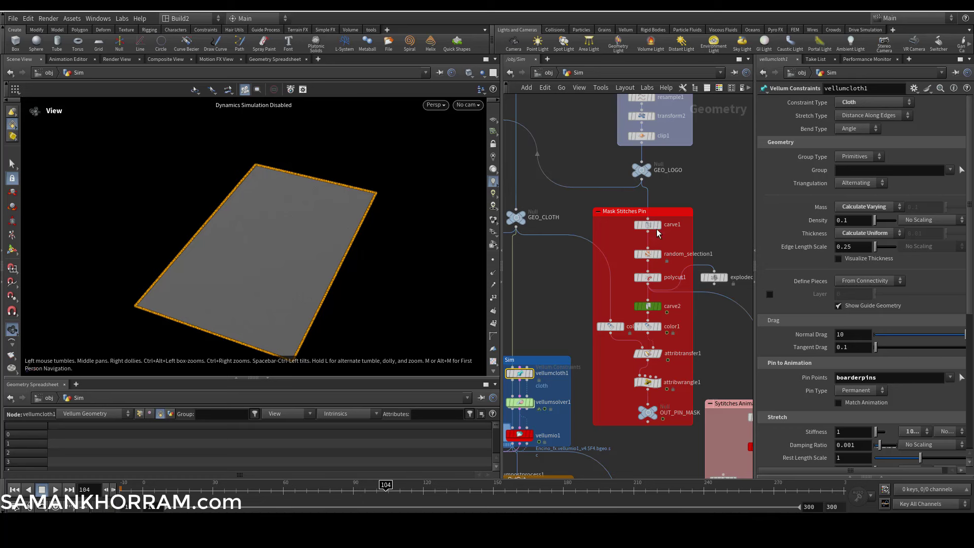
mouse_move(659, 211)
left_click(641, 170)
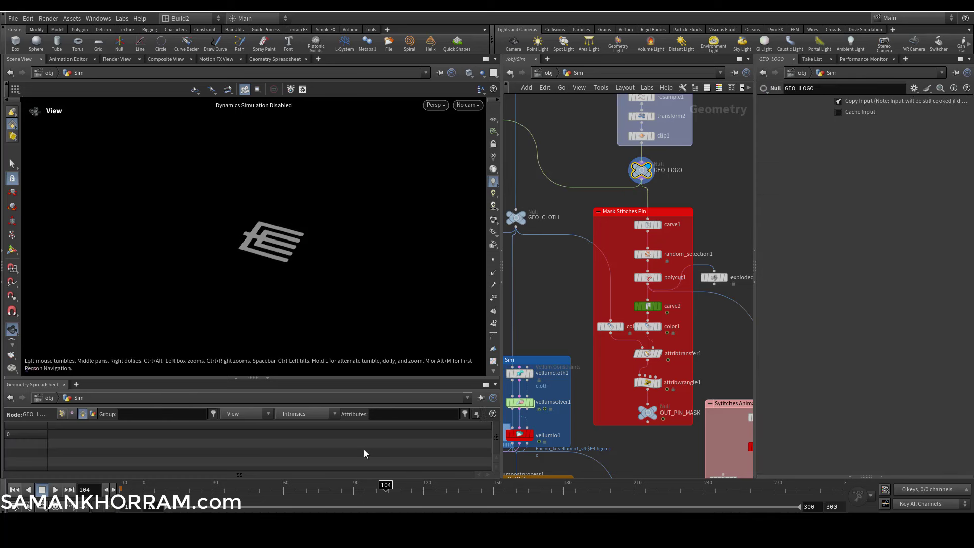
- Display the carve1 outline of the logo and turn on primitive numbers in the viewport
left_click(649, 229)
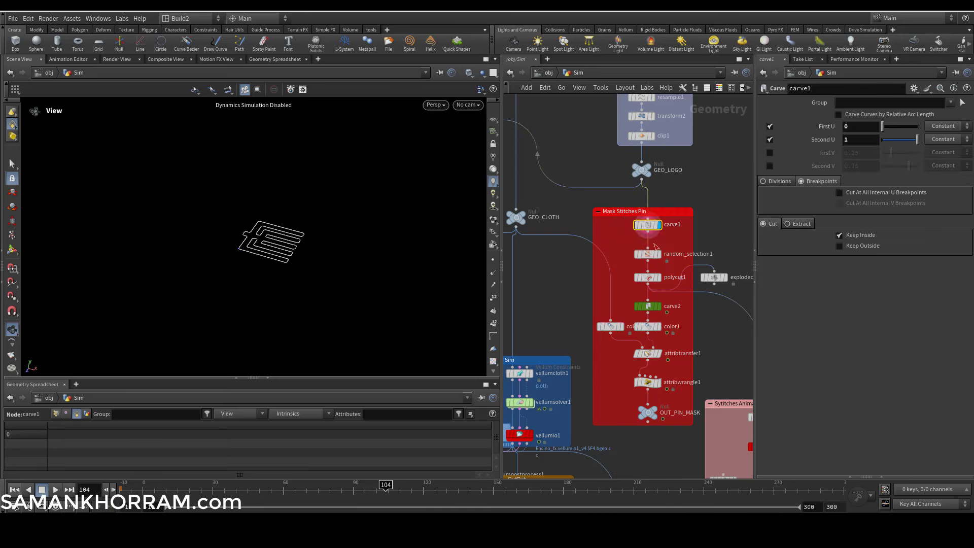
left_click_drag(321, 276, 239, 316)
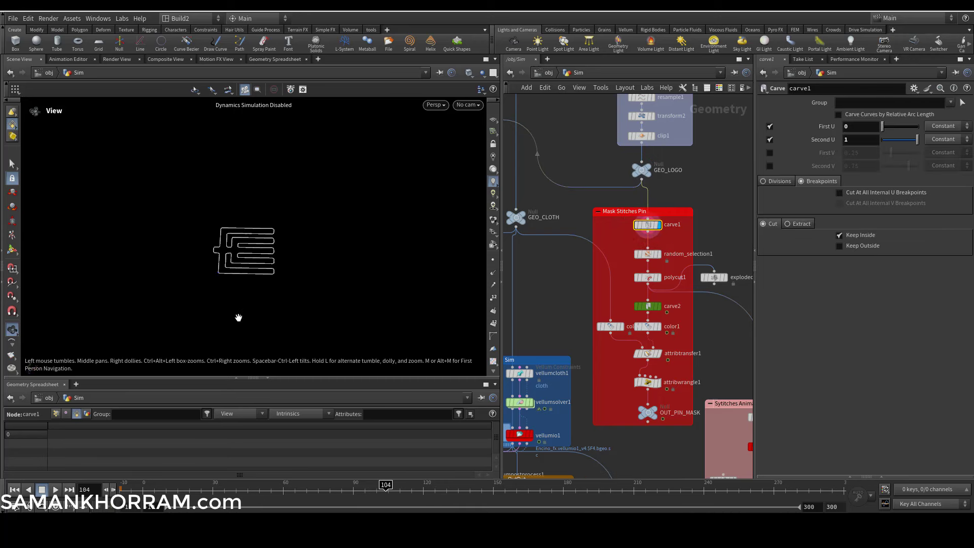
right_click_drag(238, 316, 276, 300)
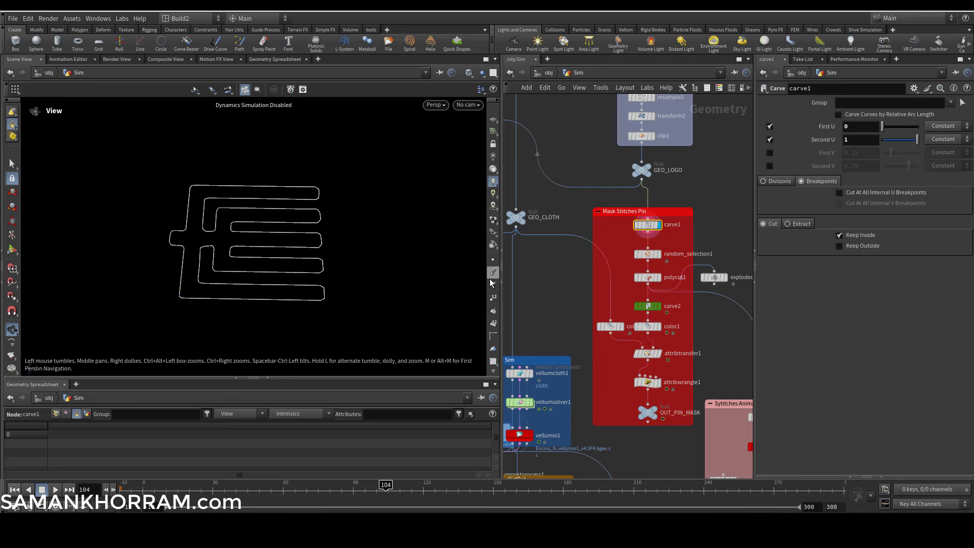
left_click(492, 324)
right_click_drag(260, 268, 298, 252)
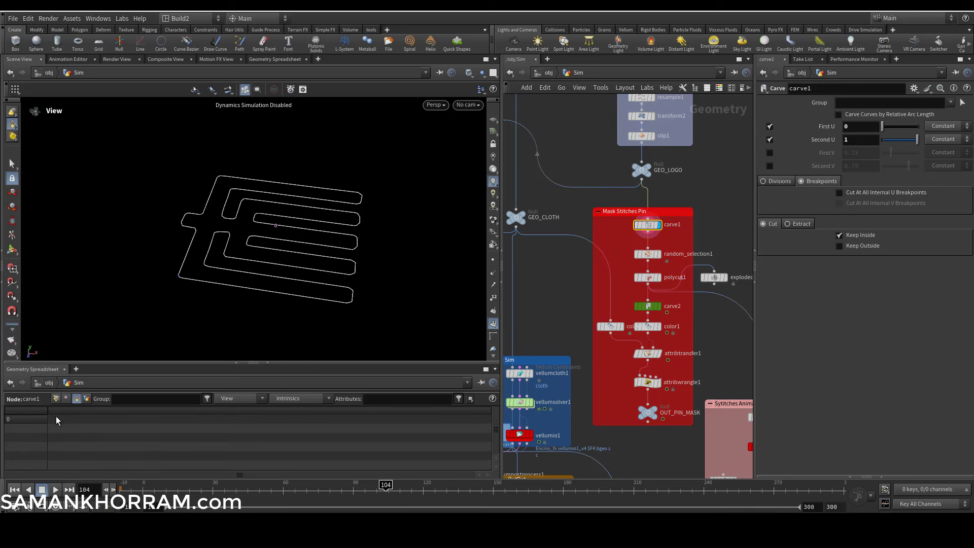
- Examine the random_selection1 node's settings with the curve's point markers shown in the viewport
left_click(649, 256)
left_click(649, 255)
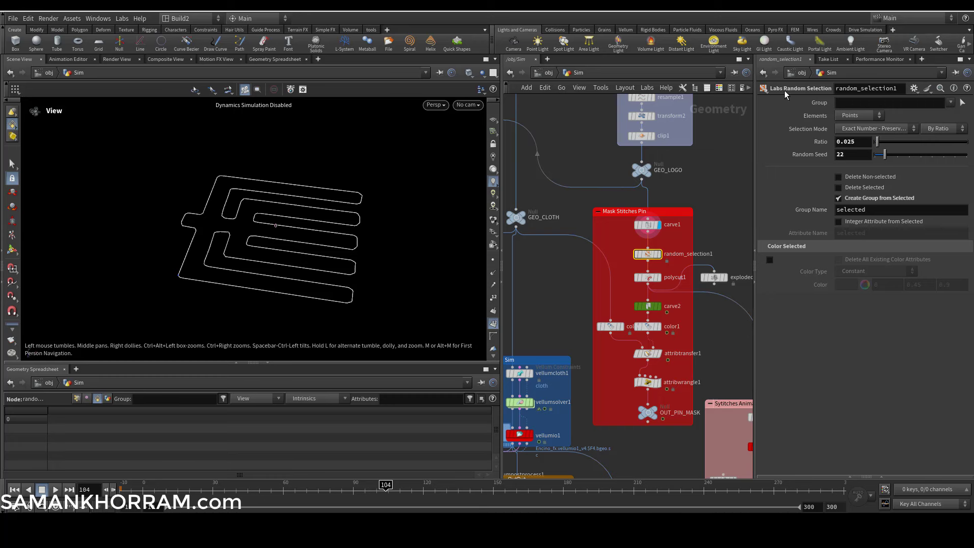
middle_click(648, 254)
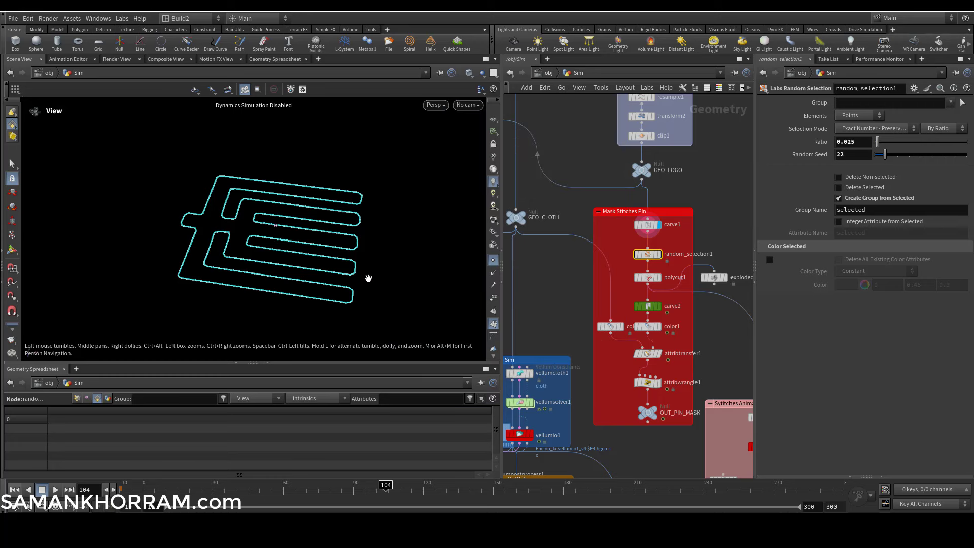
mouse_move(655, 256)
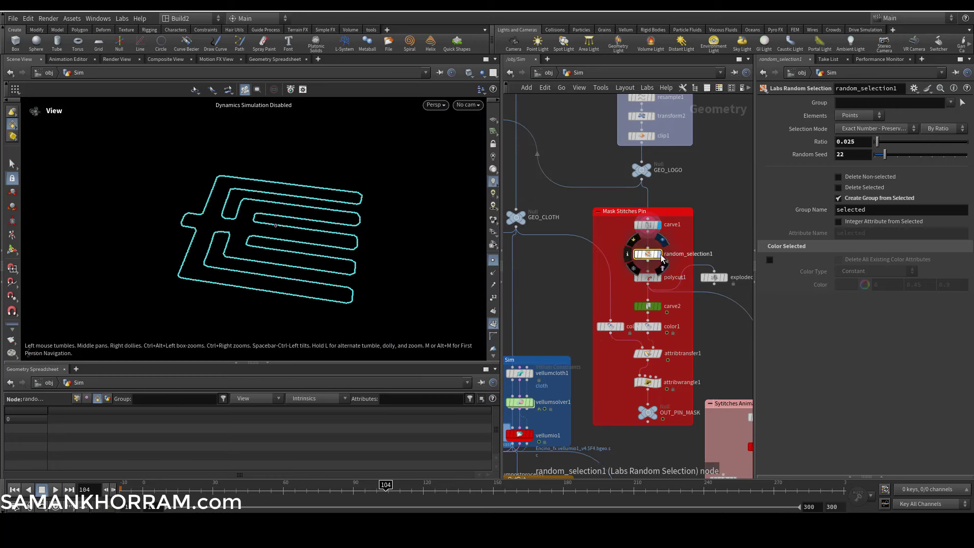
- Display the curve pieces from polycut1 and check them with explodedview1, leaving its Uniform Scale at 0
left_click(656, 278)
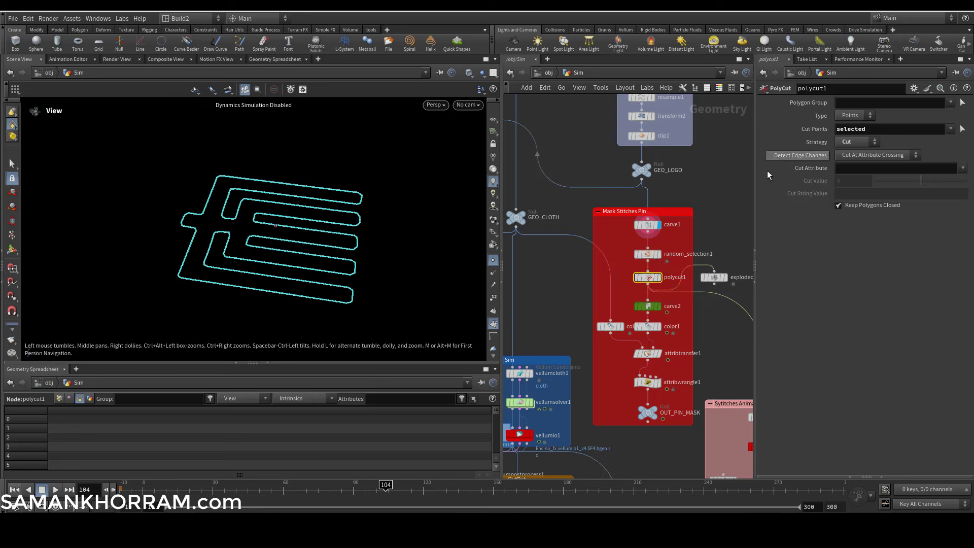
left_click(658, 277)
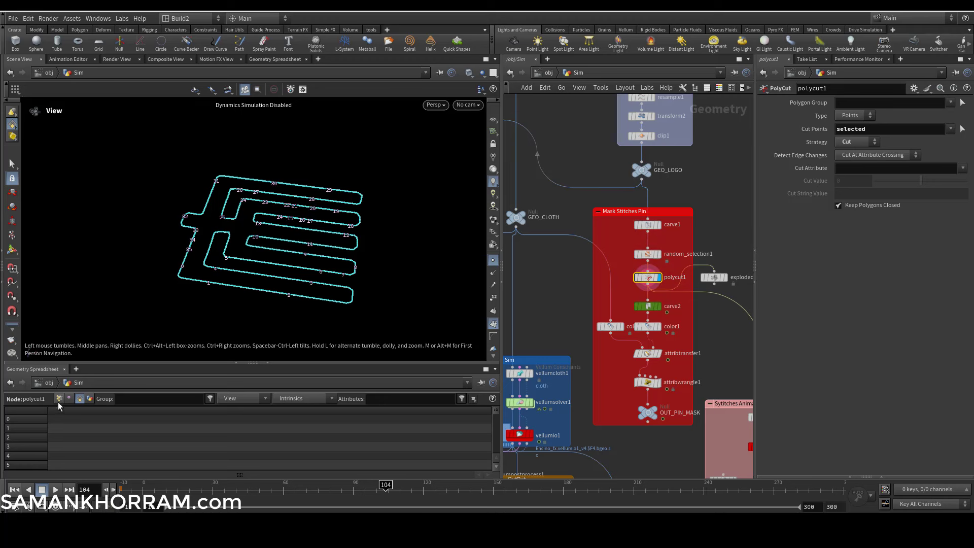
left_click(711, 275)
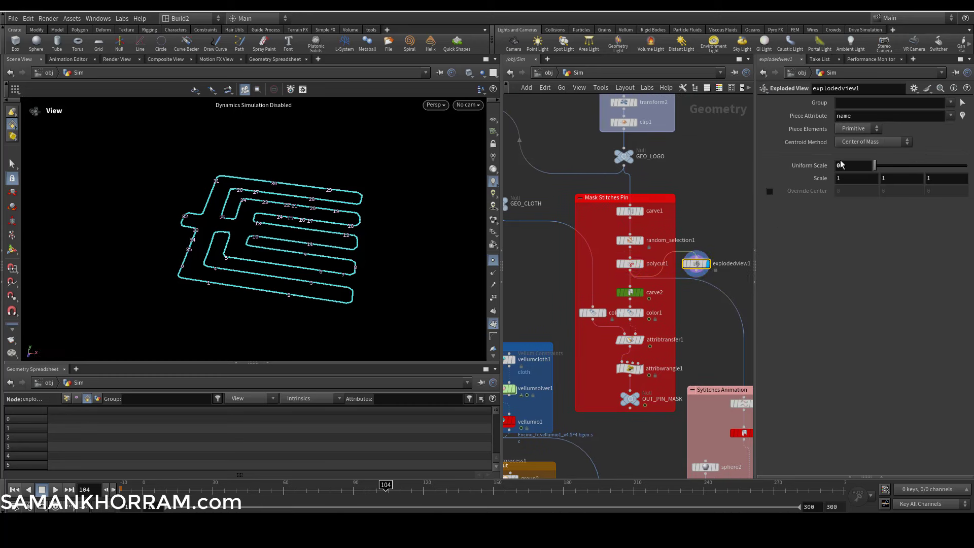
left_click_drag(888, 165, 874, 167)
- Turn off the point markers and primitive numbers, briefly showing the point numbers
left_click(492, 260)
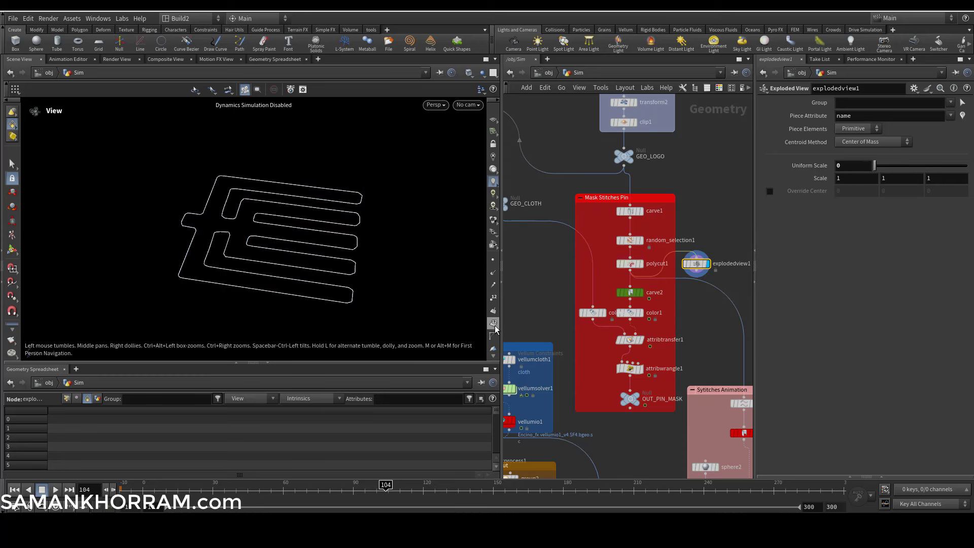
left_click(493, 299)
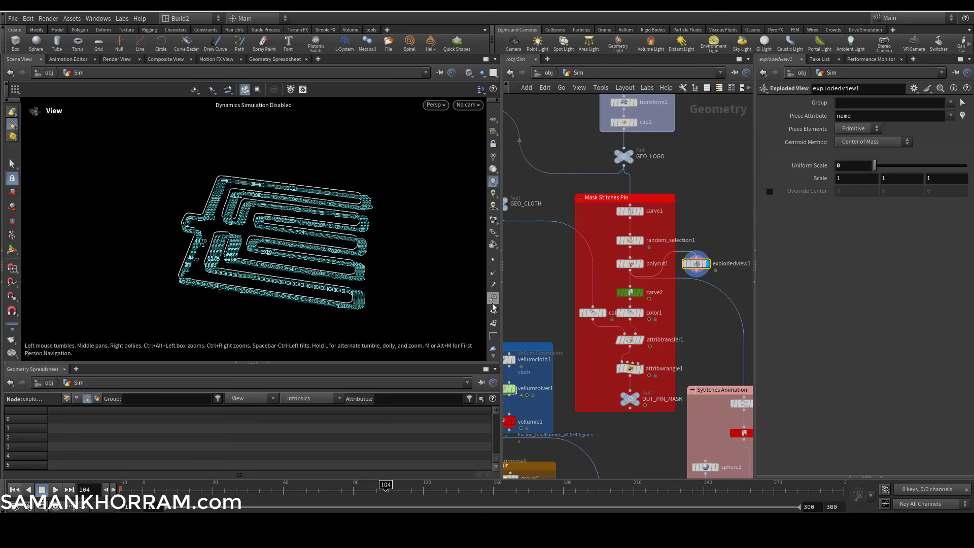
left_click(493, 298)
- Display the animated carve2 node of the Mask Stitches Pin network and scrub back to frame 15
left_click(630, 292)
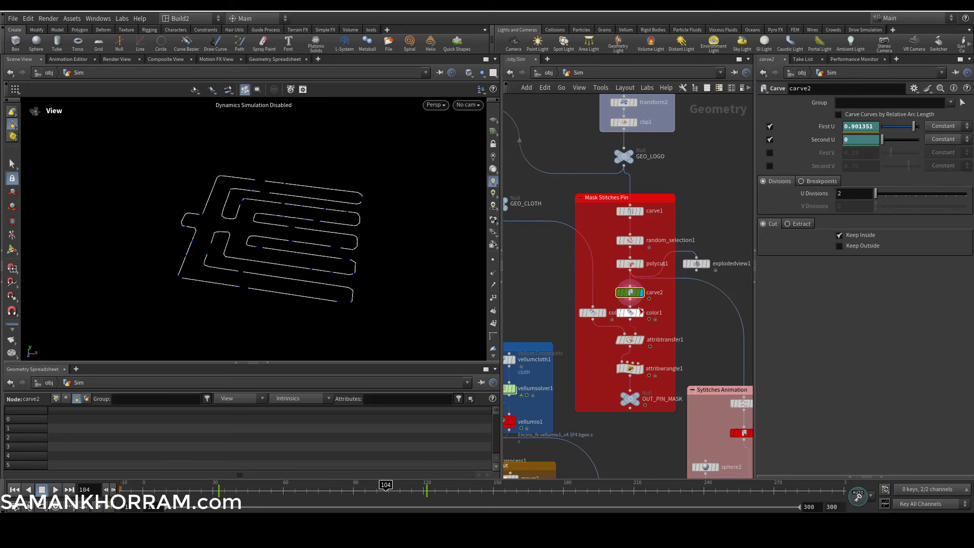
left_click_drag(289, 485, 177, 485)
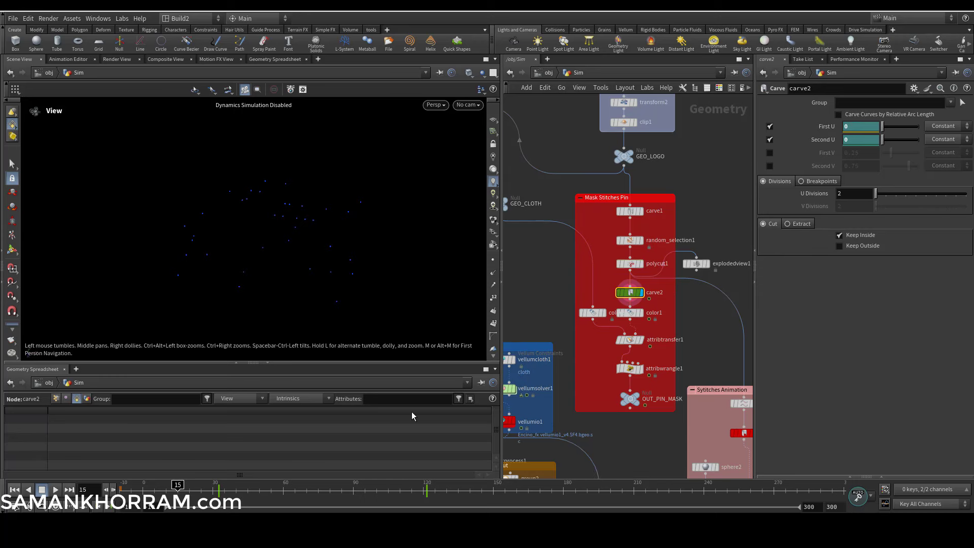
- Scrub the timeline up to frame 128 and back to frame 27 to review carve2's animated First U
mouse_move(234, 491)
left_mouse_down()
mouse_move(350, 487)
mouse_move(395, 474)
mouse_move(431, 488)
mouse_move(272, 488)
mouse_move(441, 488)
left_mouse_up()
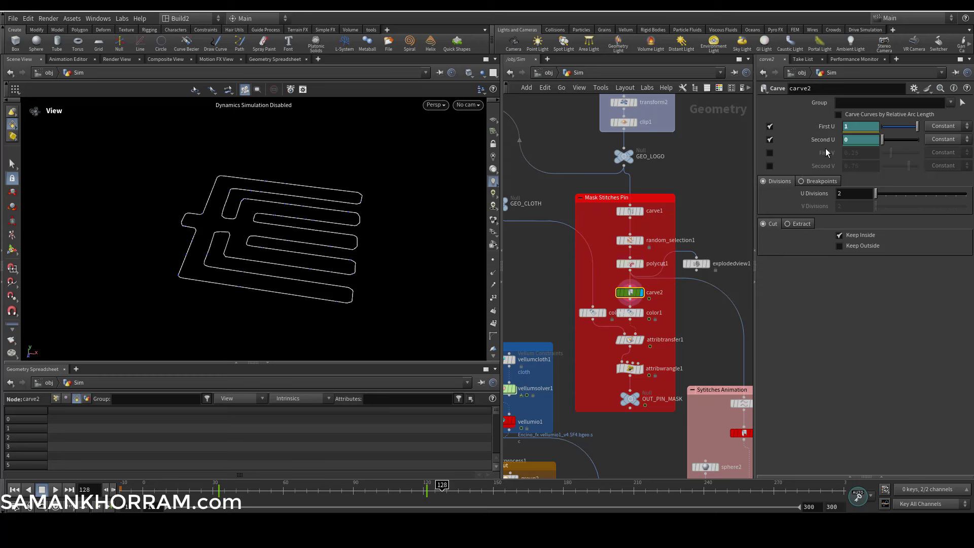
left_click(232, 489)
left_click_drag(241, 489, 347, 487)
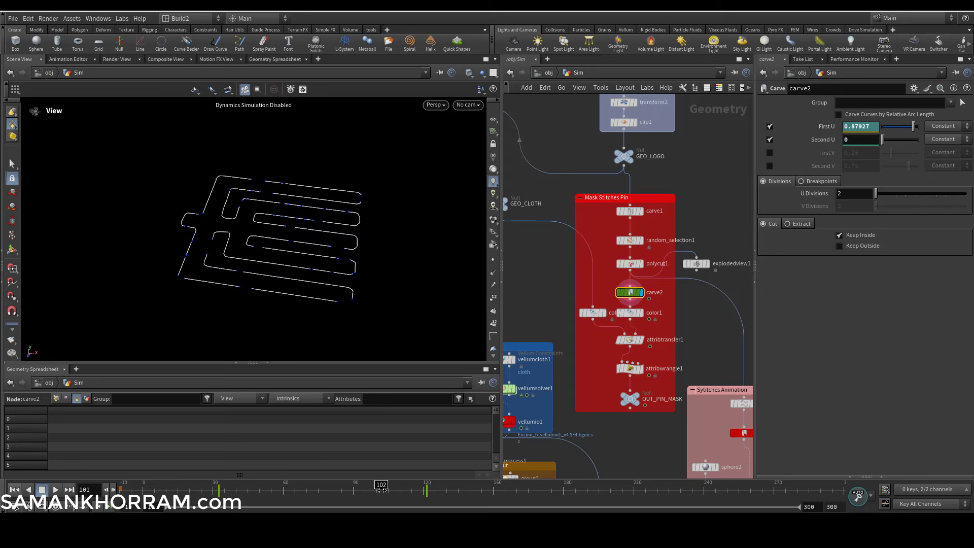
mouse_move(381, 489)
left_mouse_down()
mouse_move(254, 490)
mouse_move(375, 501)
left_mouse_up()
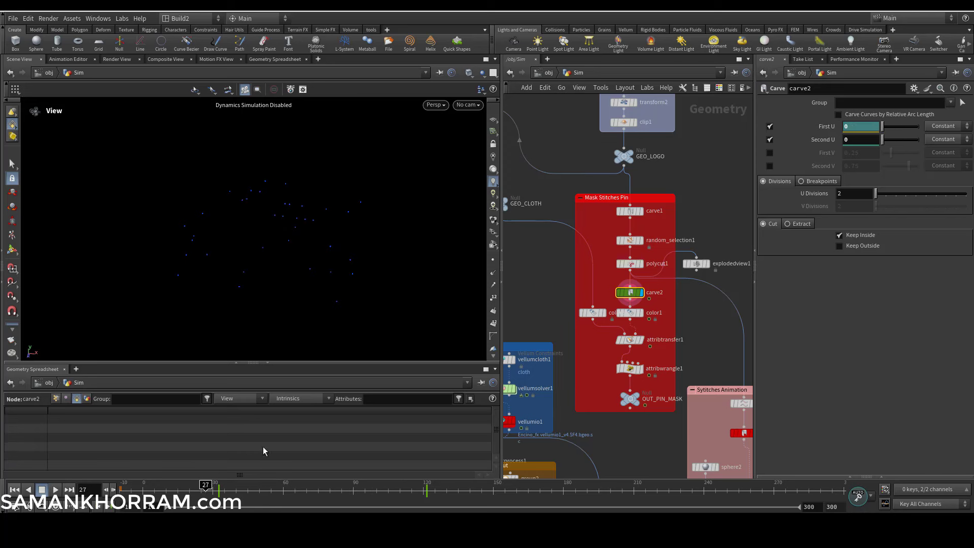
- Examine the Mask Stitches Pin nodes from color1 down to OUT_PIN_MASK, and display attribtransfer1 while scrubbing from frame 27 to about frame 120
left_click(629, 312)
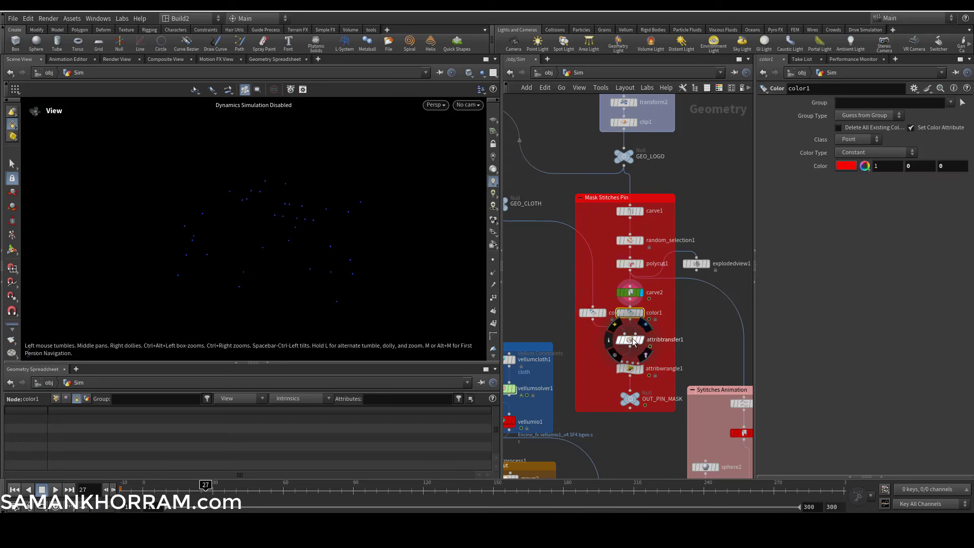
left_click(633, 341)
left_click(631, 368)
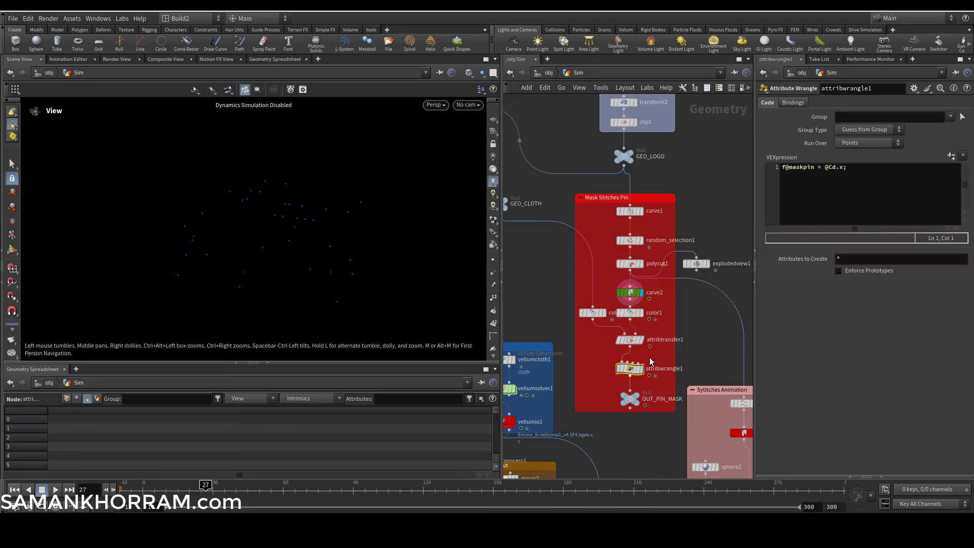
left_click(631, 401)
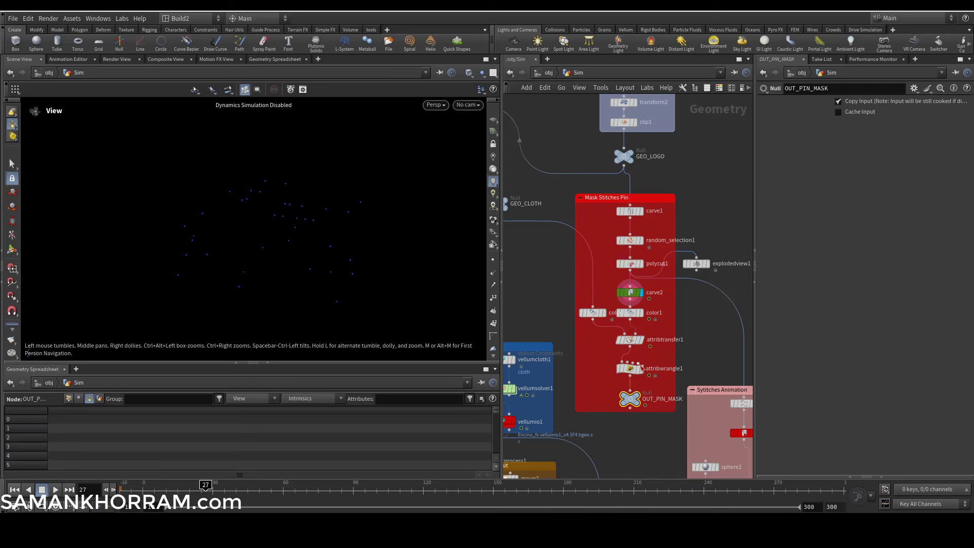
left_click(630, 339)
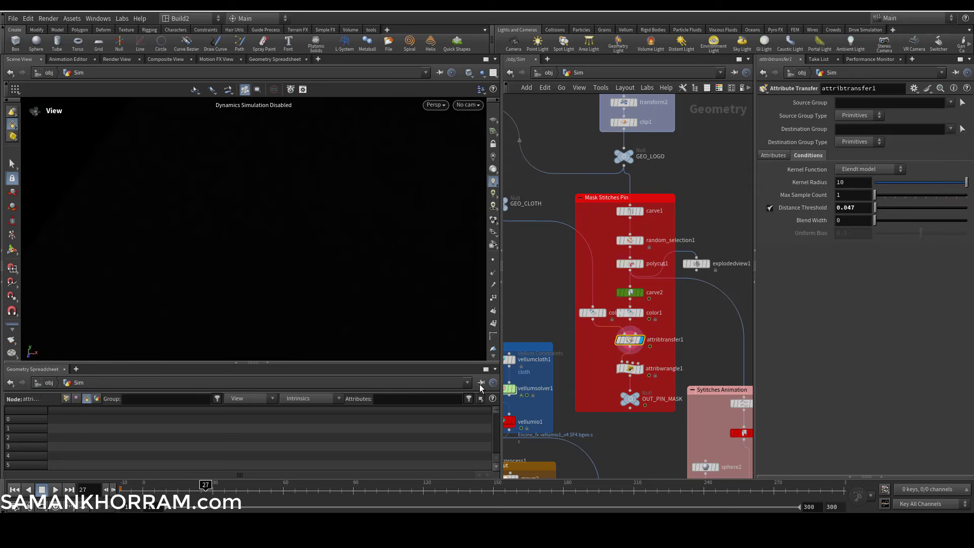
left_click_drag(206, 484, 427, 505)
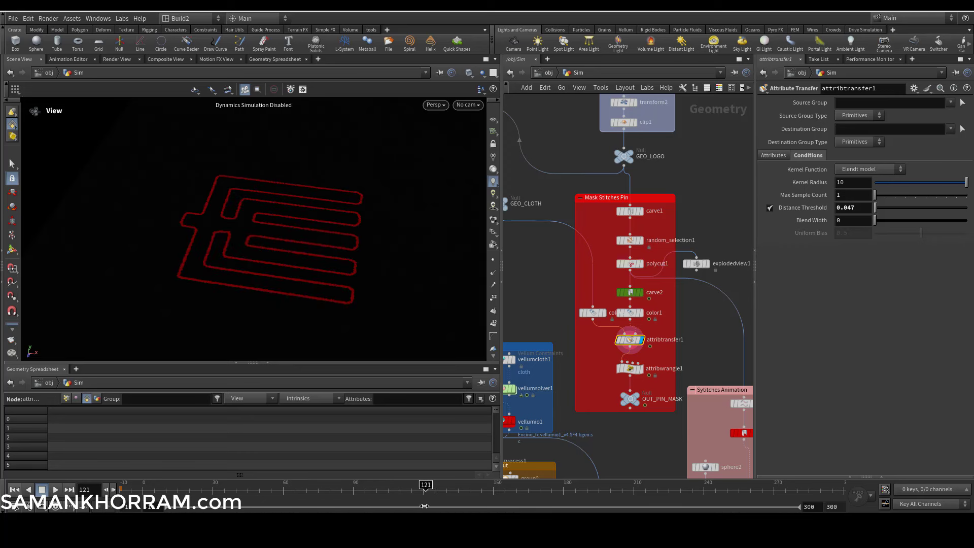
- Examine the grid2 and boolean1 nodes at the start of the Flat Mask network and display boolean1's result
middle_click_drag(545, 301, 591, 297)
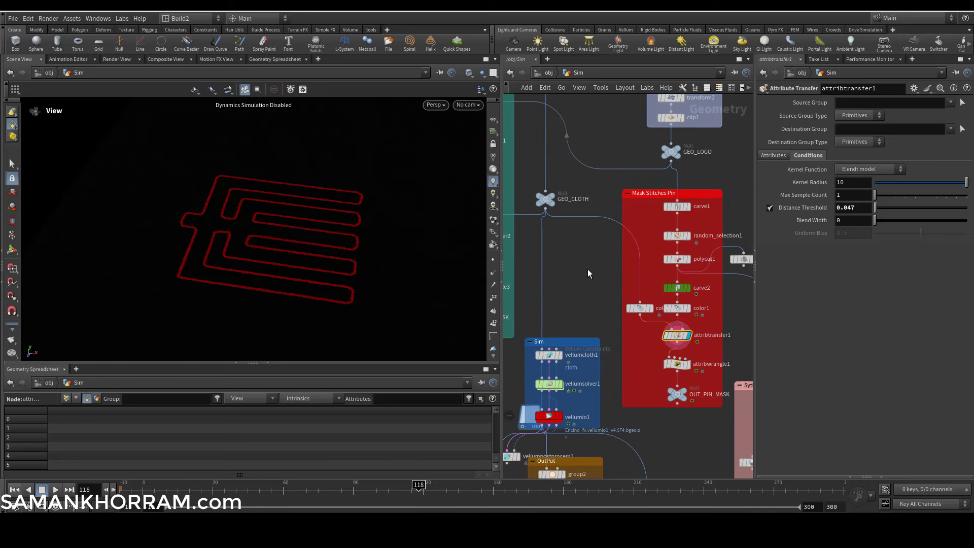
middle_click_drag(584, 260, 663, 222)
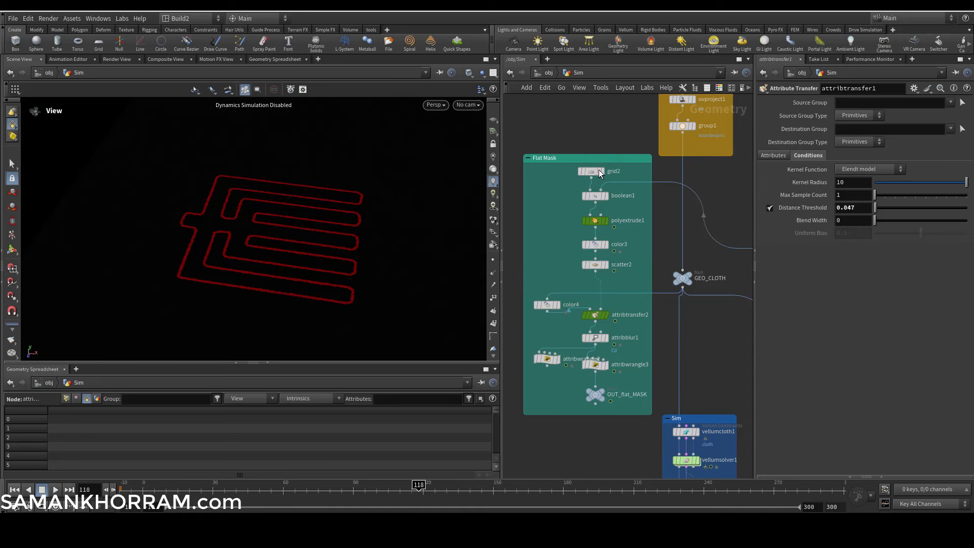
left_click(591, 172)
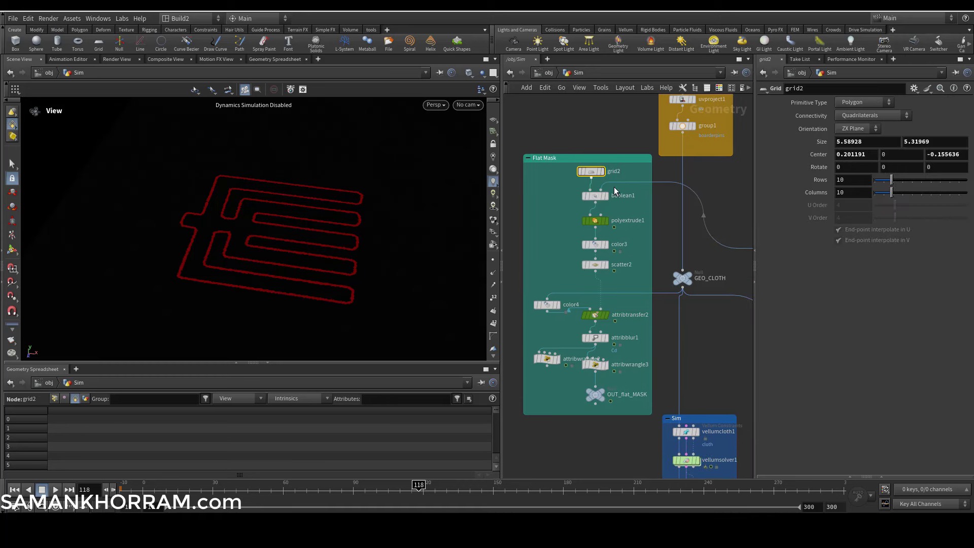
mouse_move(767, 219)
middle_mouse_down()
mouse_move(608, 220)
mouse_move(645, 208)
mouse_move(769, 224)
middle_mouse_up()
left_click(725, 217)
left_click(602, 203)
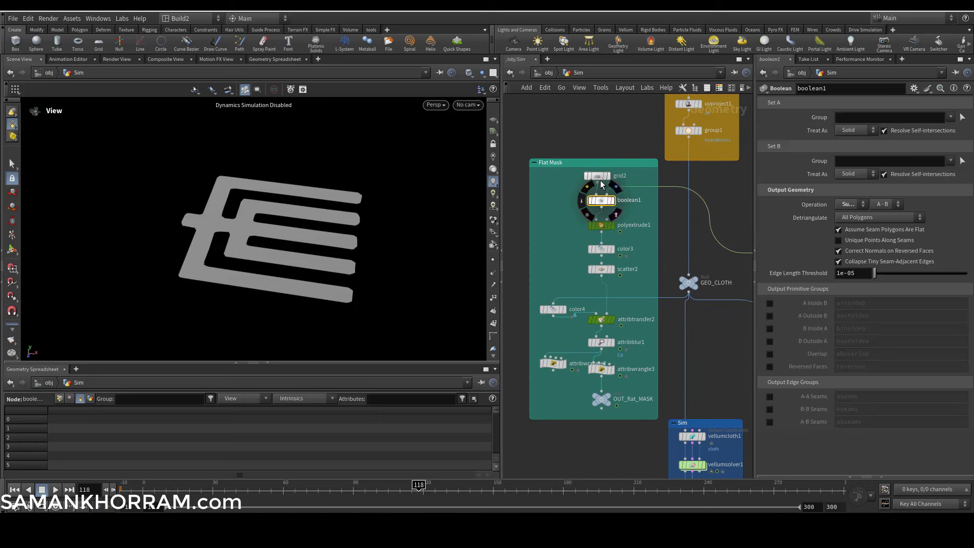
left_click(597, 177)
left_click(612, 200)
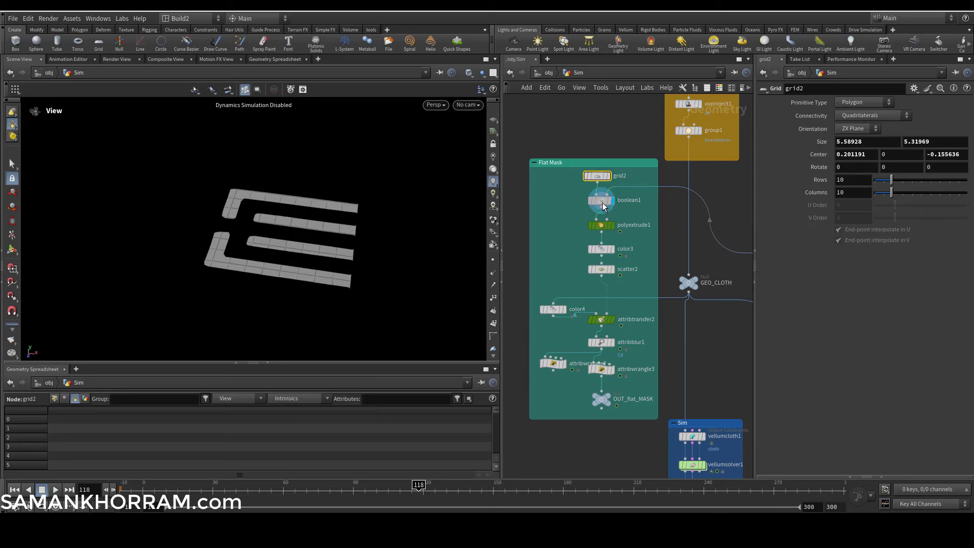
- Template the GEO_LOGO node so its outline overlays the boolean1 geometry in the viewport
middle_click_drag(720, 231, 592, 220)
mouse_move(683, 224)
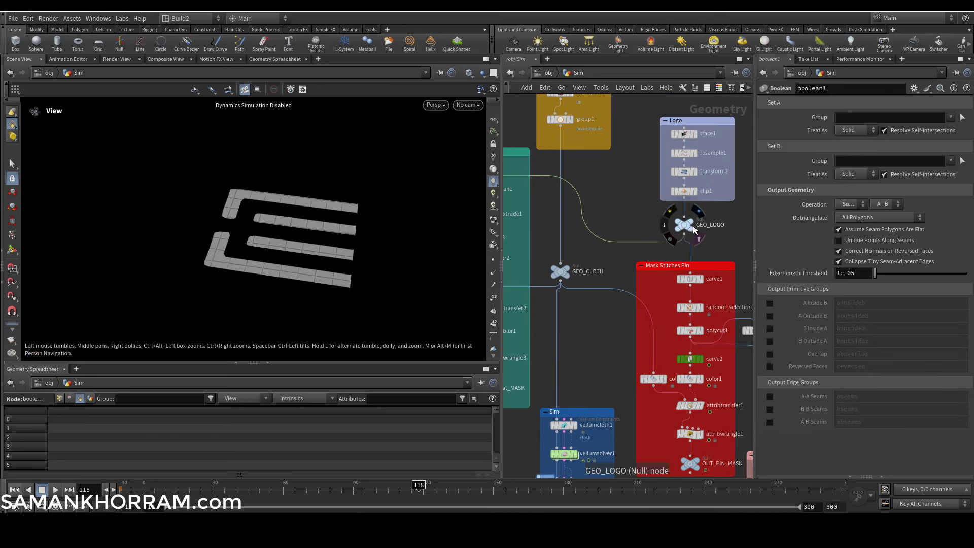
left_click(694, 240)
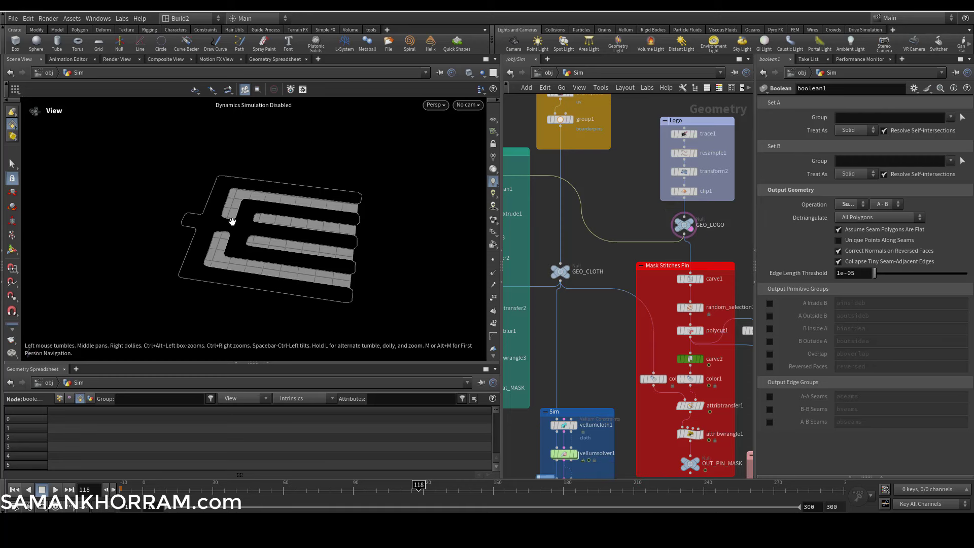
- Examine polyextrude1's keyframed Inset in the Flat Mask network and display its result at frame 118
middle_click_drag(563, 217, 675, 216)
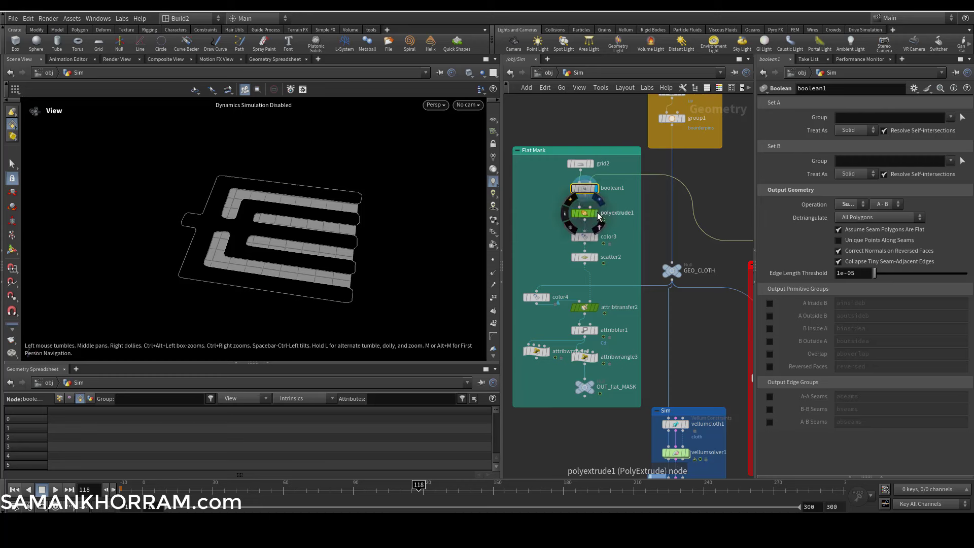
left_click(596, 213)
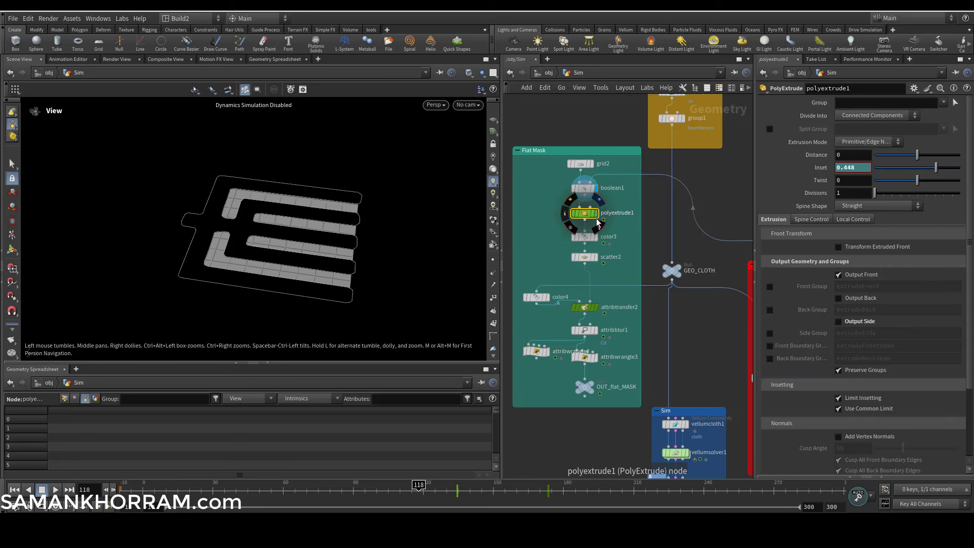
mouse_move(432, 494)
left_mouse_down()
mouse_move(558, 488)
mouse_move(418, 489)
left_mouse_up()
left_click(595, 213)
- Examine the red color3 node and the scatter2 node's Force Total Count, displaying scatter2's points
left_click(587, 237)
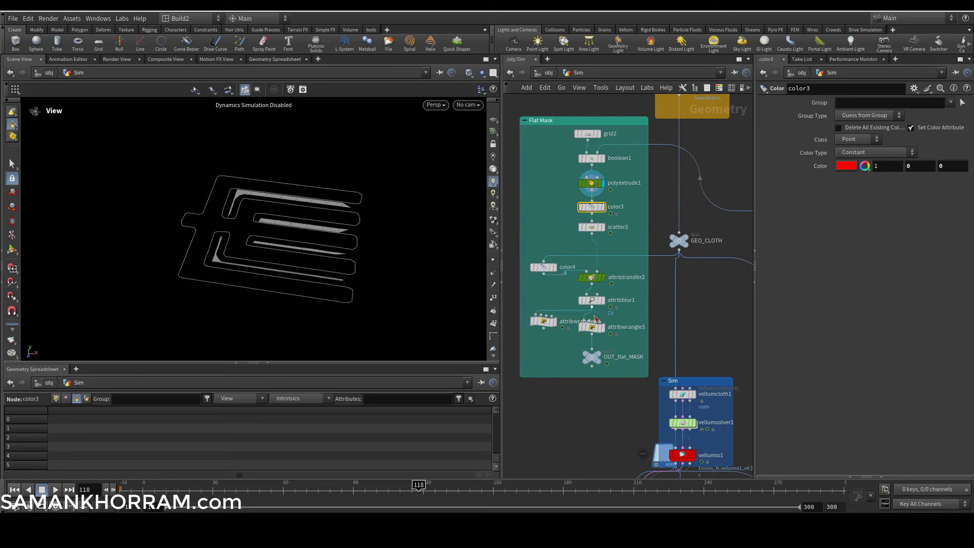
left_click(604, 206)
left_click(594, 229)
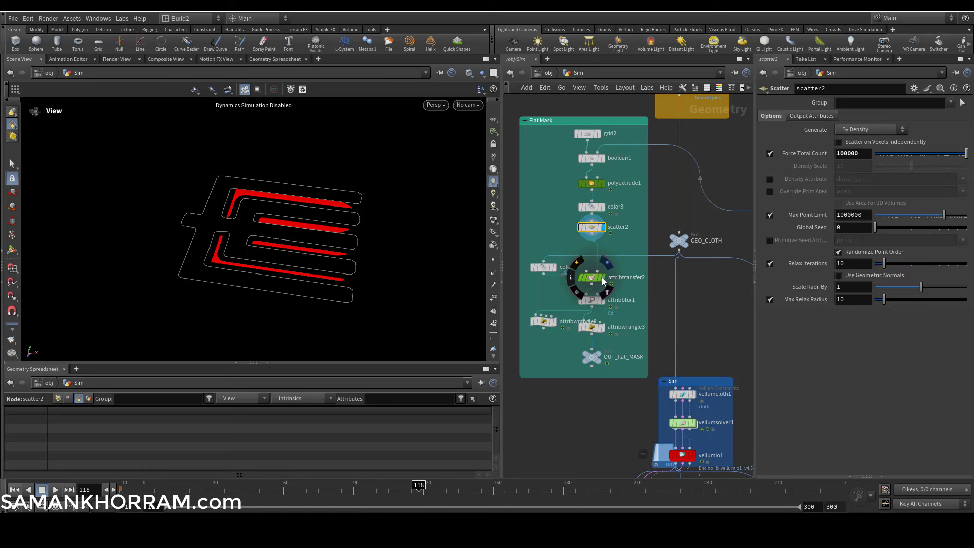
- Display attribtransfer2 and scrub the timeline to frame 159 to review its animated Distance Threshold
left_click(589, 277)
left_click(603, 277)
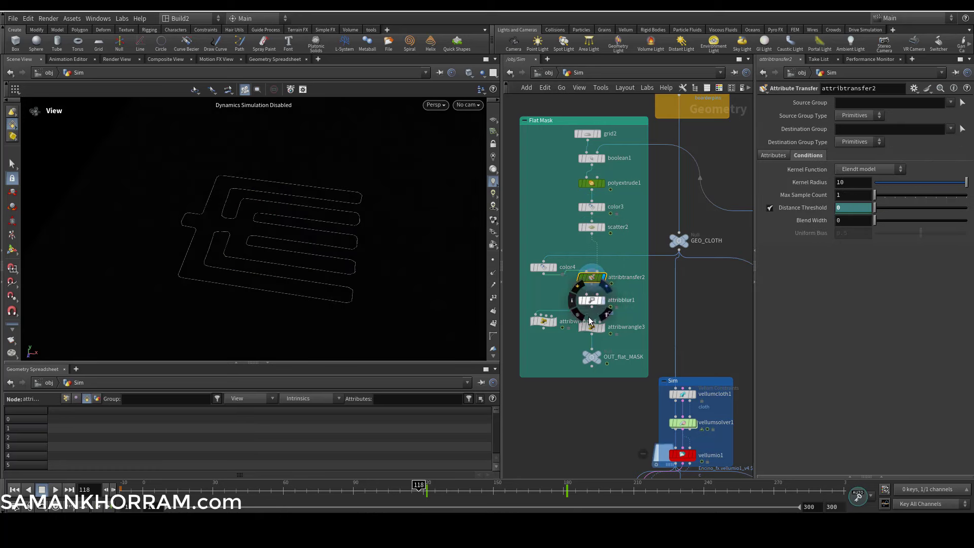
left_click(601, 299)
left_click(601, 277)
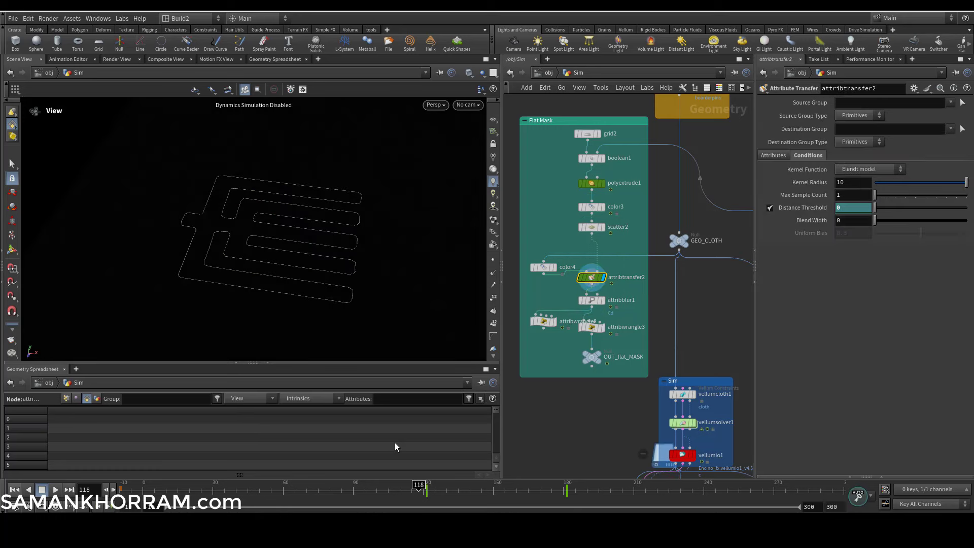
mouse_move(385, 486)
left_mouse_down()
mouse_move(550, 480)
mouse_move(425, 487)
mouse_move(515, 490)
left_mouse_up()
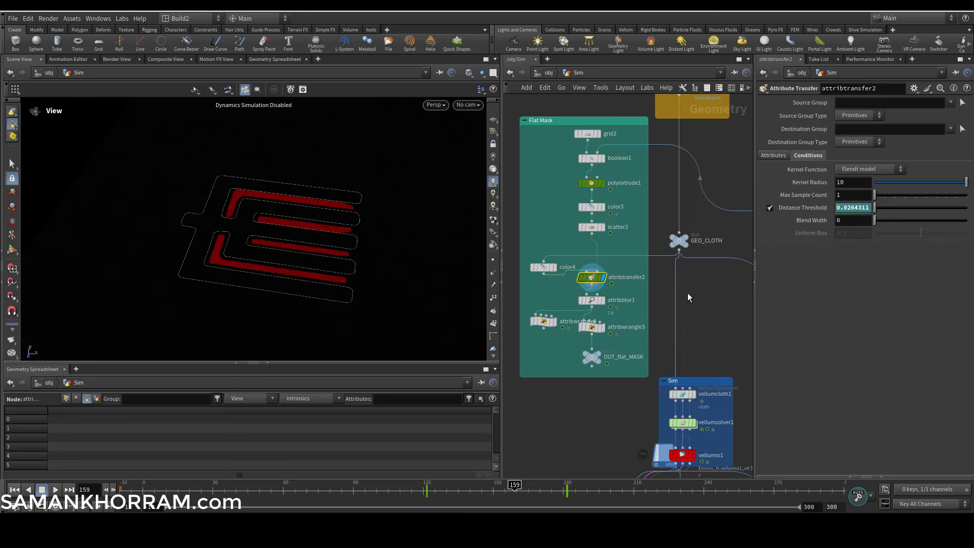
- Look over the Sim and OutPut networks and both mask outputs, and select OUT_flat_MASK to review the flat mask
middle_click_drag(701, 293, 691, 240)
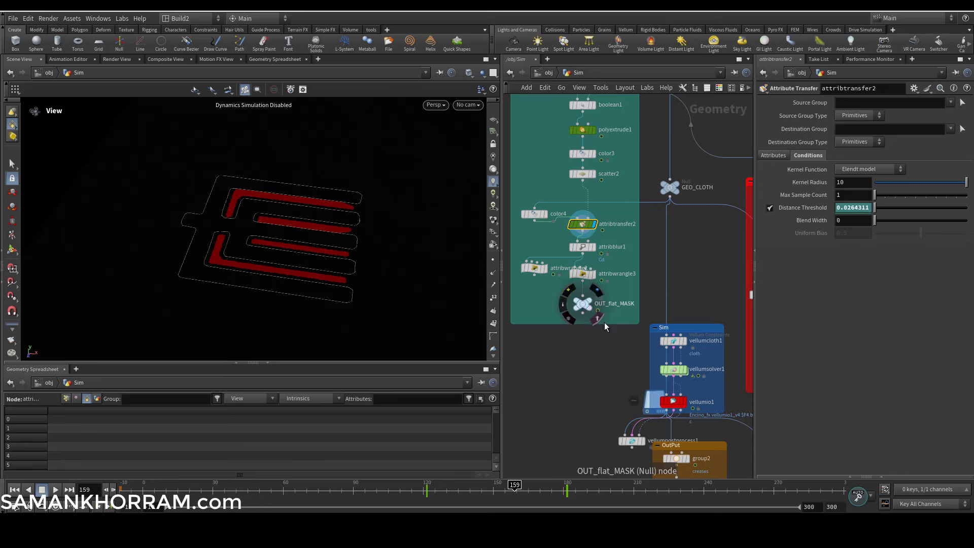
middle_click_drag(611, 328, 580, 274)
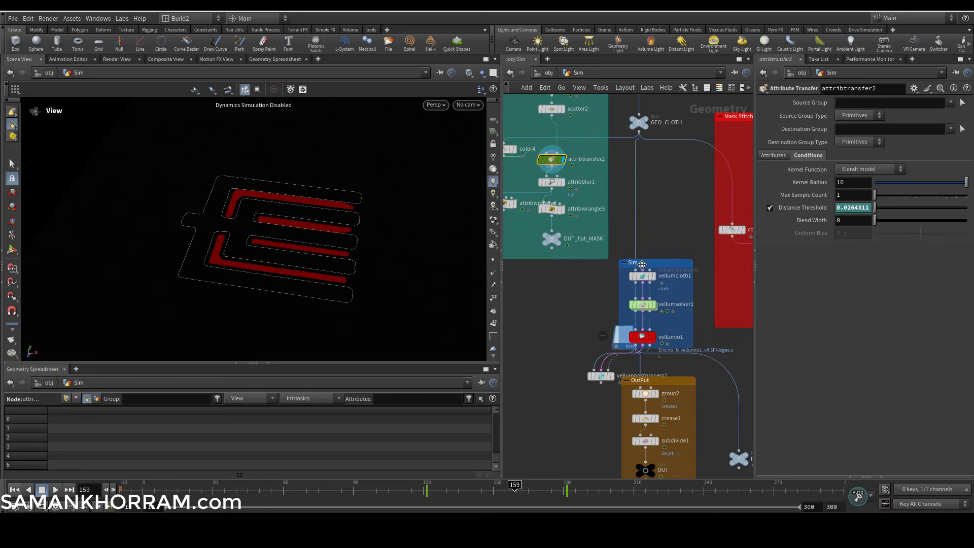
middle_click_drag(656, 234, 659, 200)
mouse_move(652, 270)
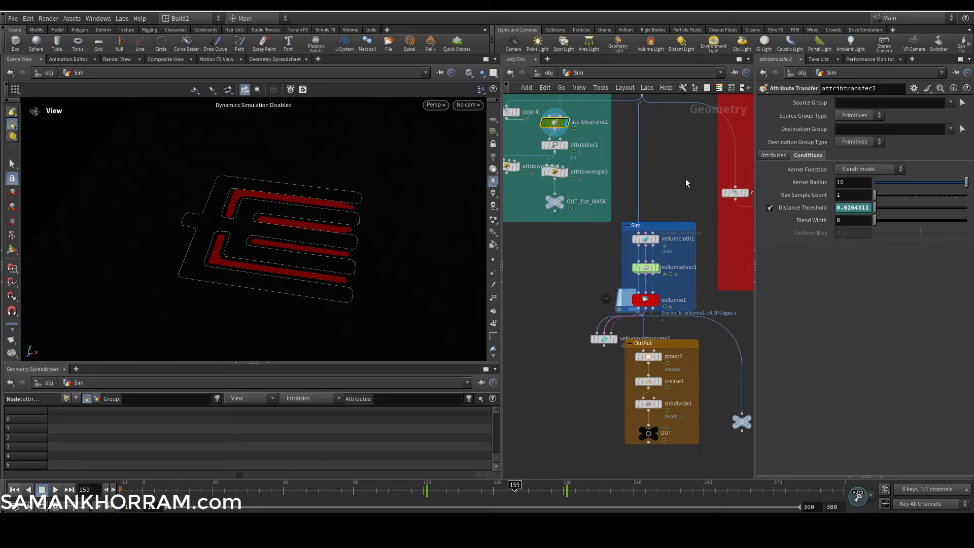
middle_click_drag(654, 266, 561, 285)
mouse_move(688, 296)
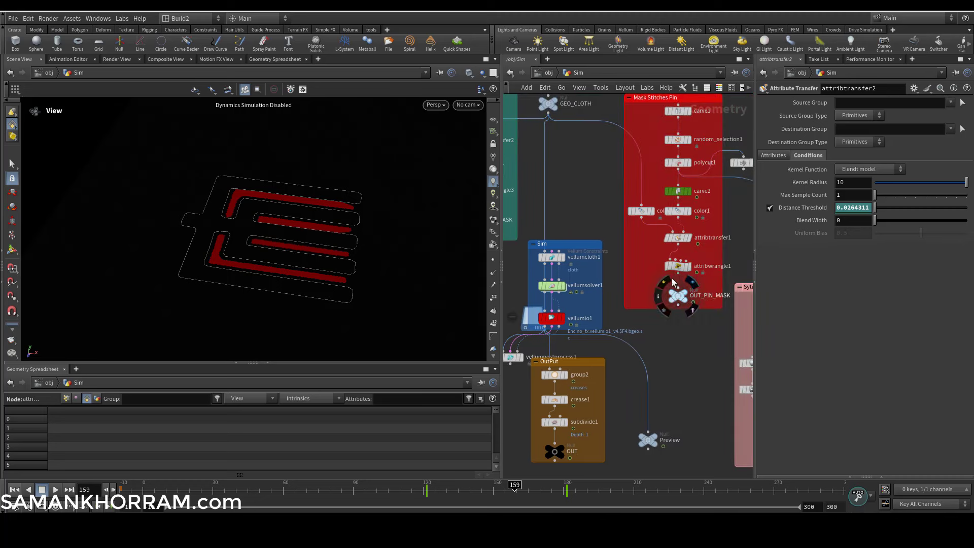
middle_click_drag(615, 232, 651, 222)
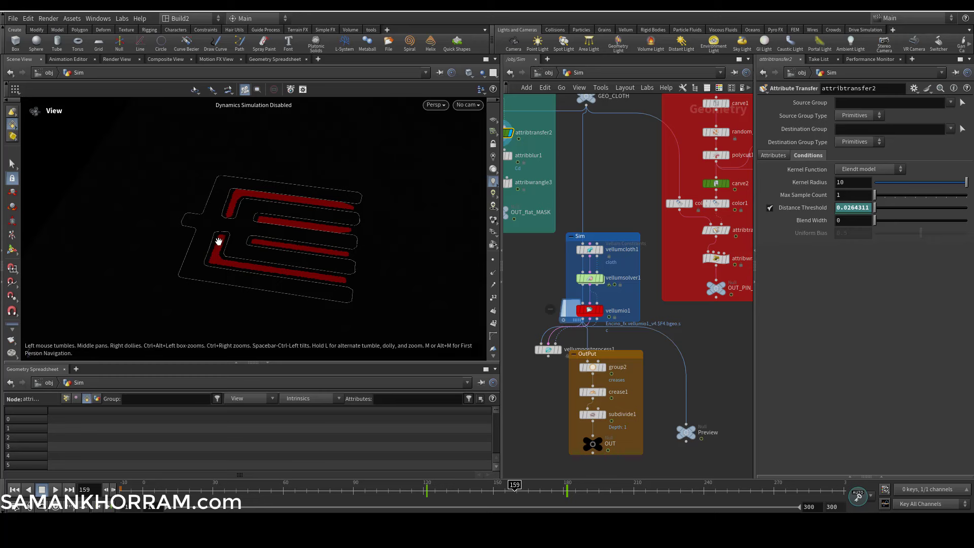
middle_click_drag(599, 219, 645, 224)
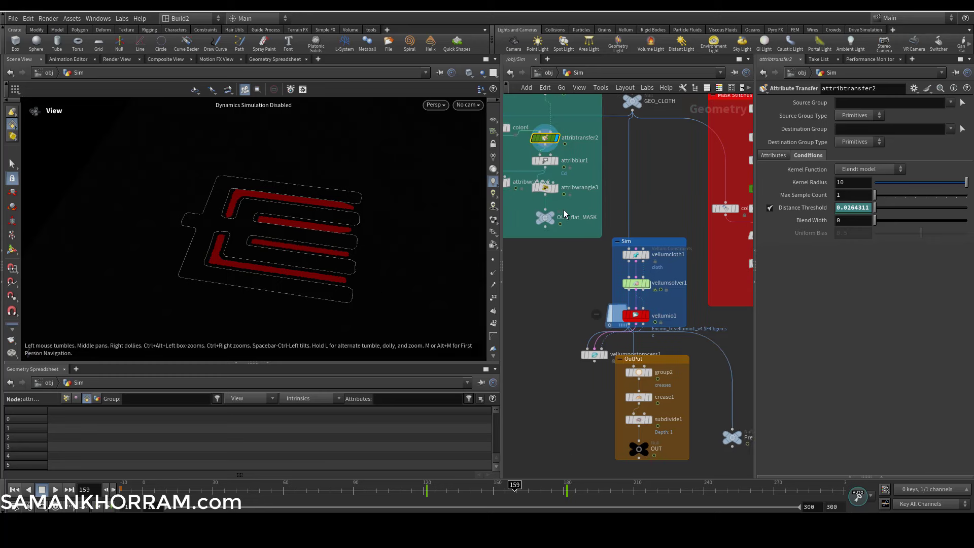
left_click(545, 217)
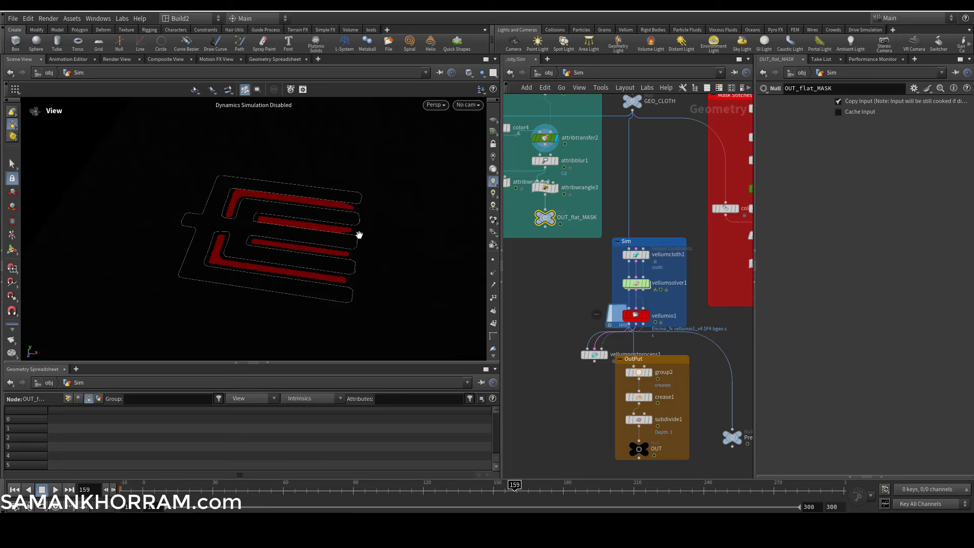
left_click_drag(379, 235, 391, 210)
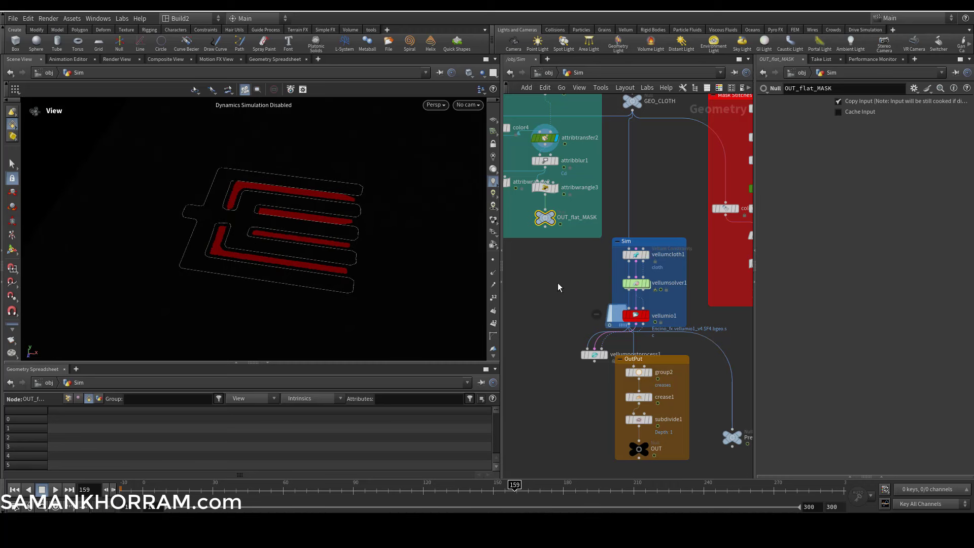
- Display the Preview node and inspect the simulated stitched cloth up close, advancing the timeline to frame 225
middle_click_drag(735, 439, 673, 370)
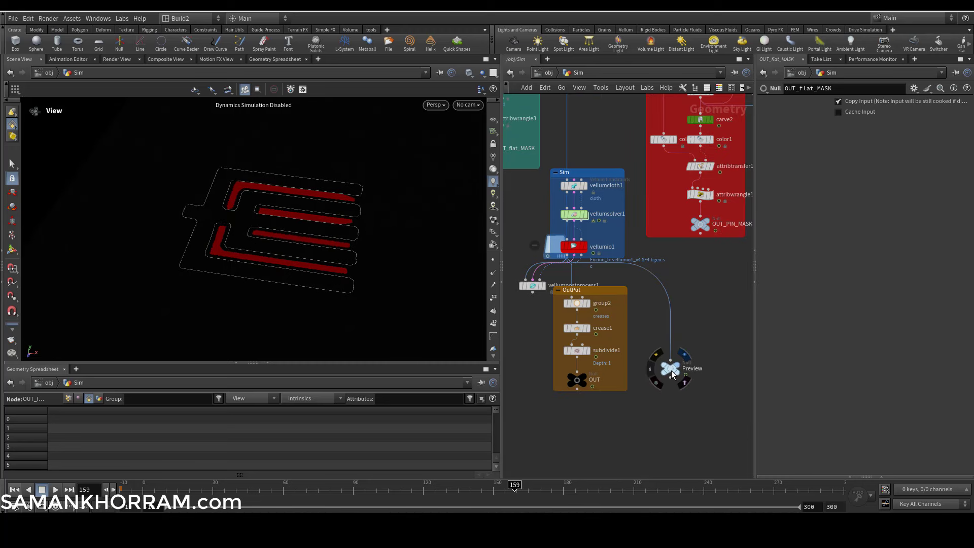
left_click(672, 373)
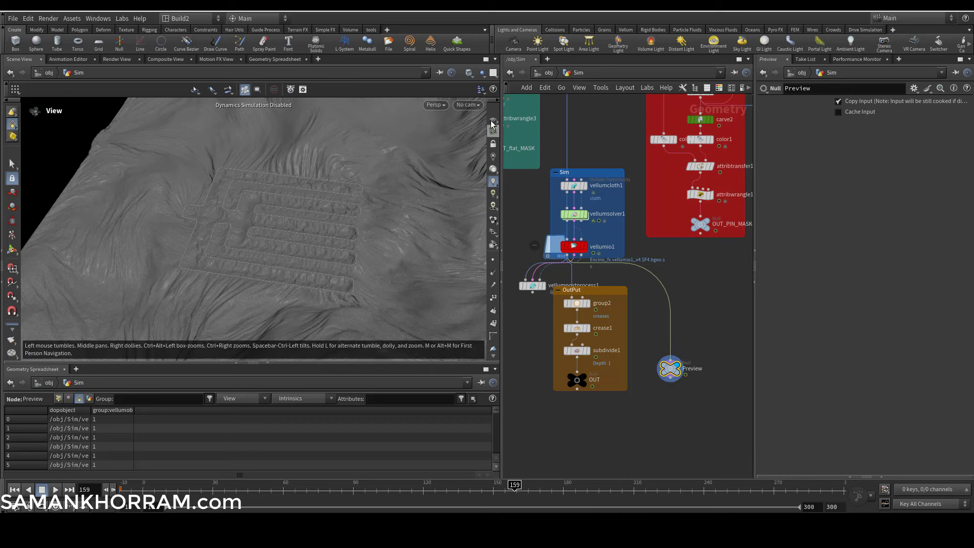
scroll(349, 268, "up", 5)
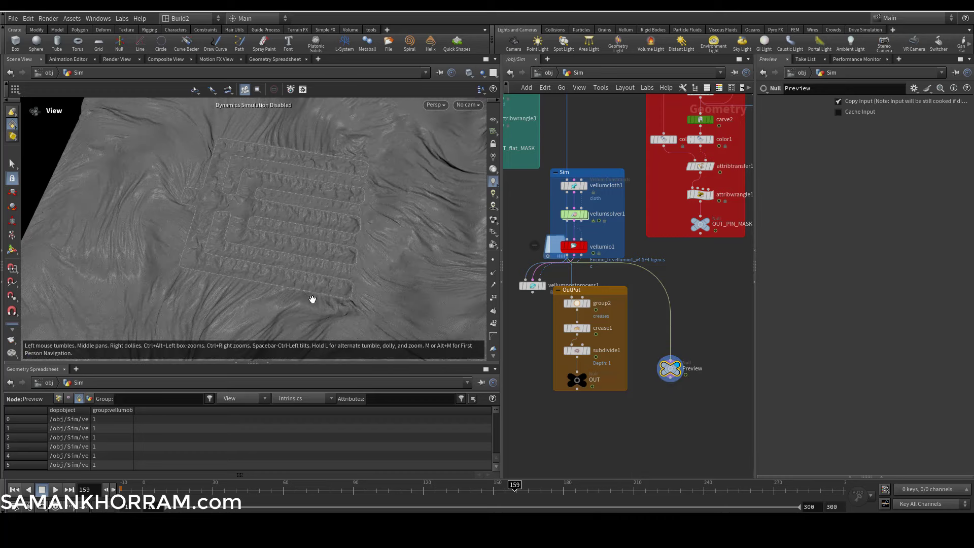
scroll(344, 283, "up", 5)
left_click_drag(419, 288, 360, 293)
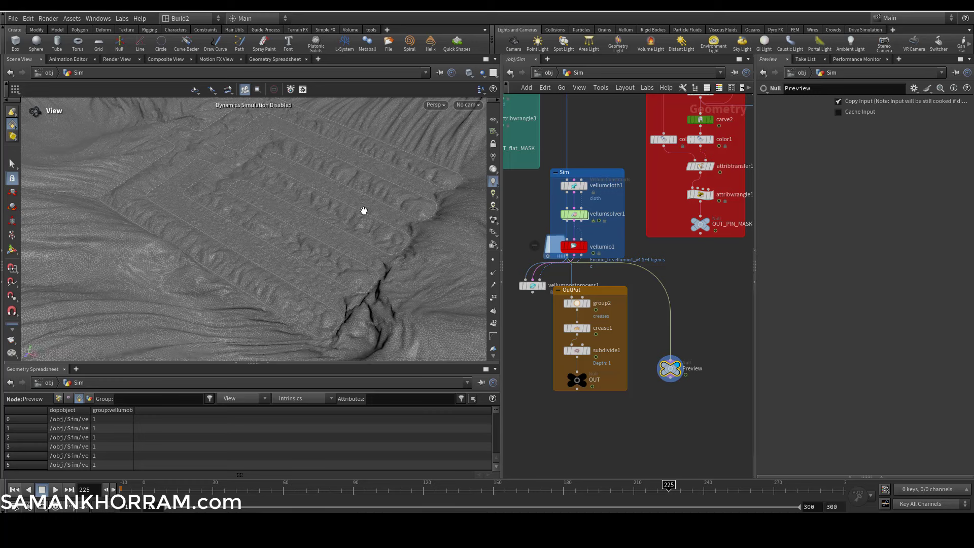
- Show all objects in the viewport to view the stitches over the simulated cloth beside the stitch animation network
middle_click_drag(523, 225, 465, 288)
scroll(525, 228, "down", 3)
left_click(482, 73)
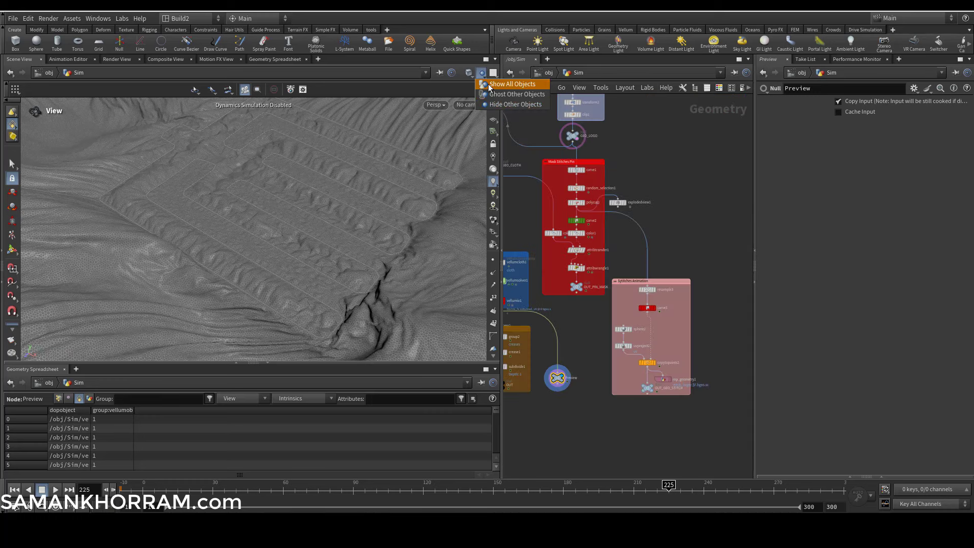
left_click(490, 85)
scroll(664, 215, "up", 5)
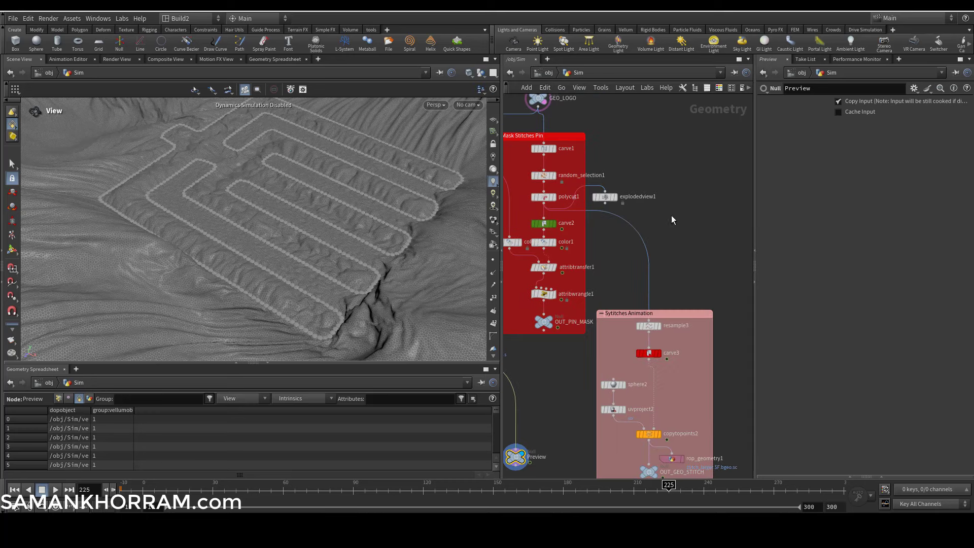
- Display resample3 and copytopoints2 in the stitch animation network, scrubbing the timeline between frames 85 and 120 to review the growing stitches
left_click(649, 272)
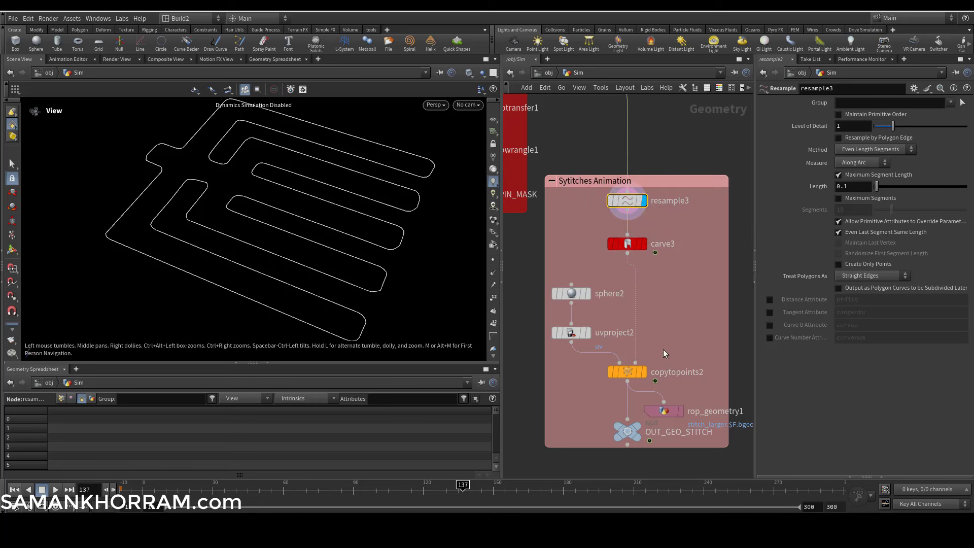
left_click(645, 374)
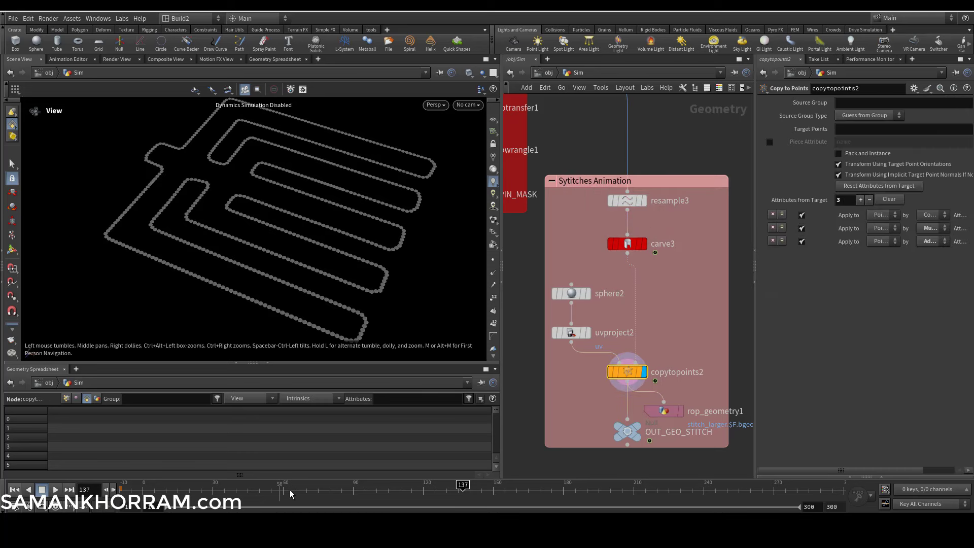
left_click_drag(299, 491, 341, 492)
mouse_move(577, 300)
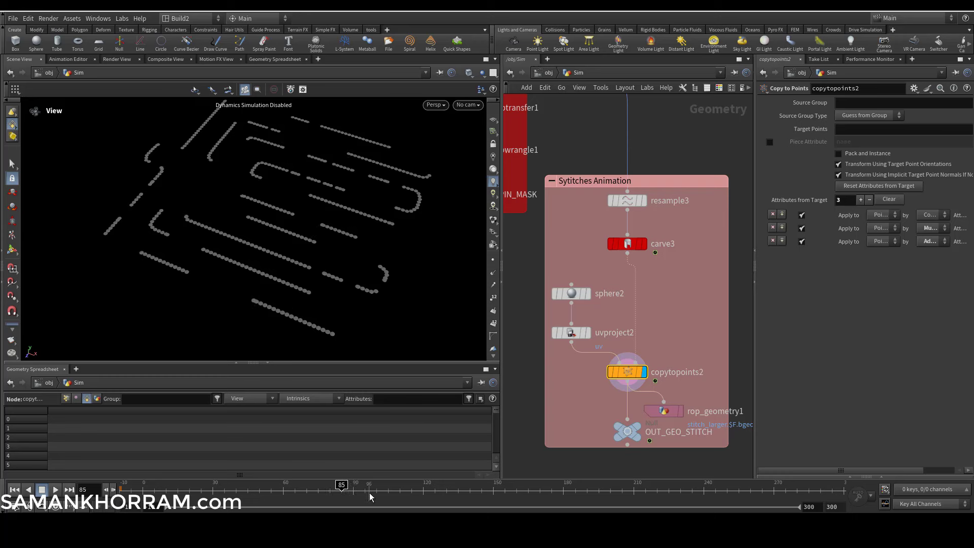
left_click_drag(342, 491, 421, 493)
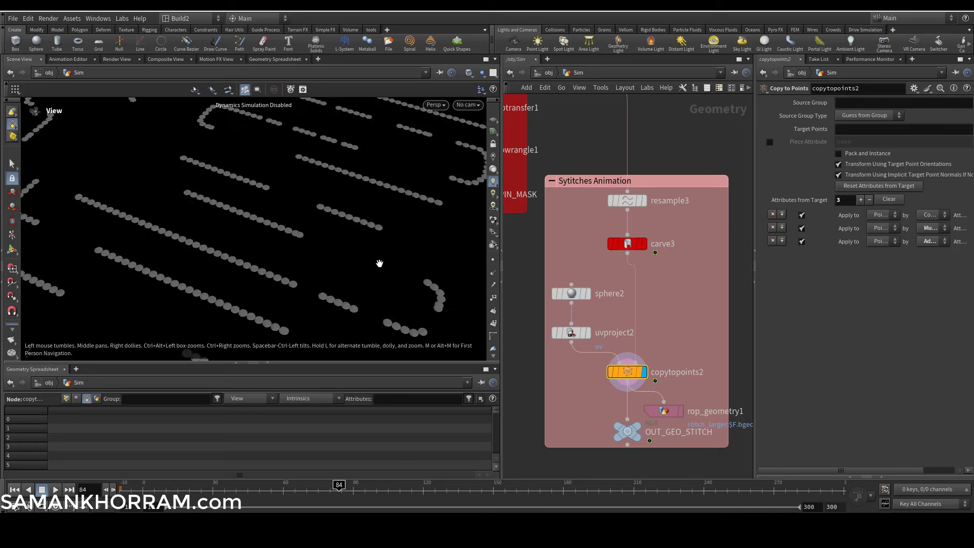
right_click_drag(379, 263, 367, 263)
middle_click_drag(367, 263, 363, 224)
- Examine the rop_geometry1 output node at the end of the stitch animation network
middle_click_drag(625, 349, 629, 290)
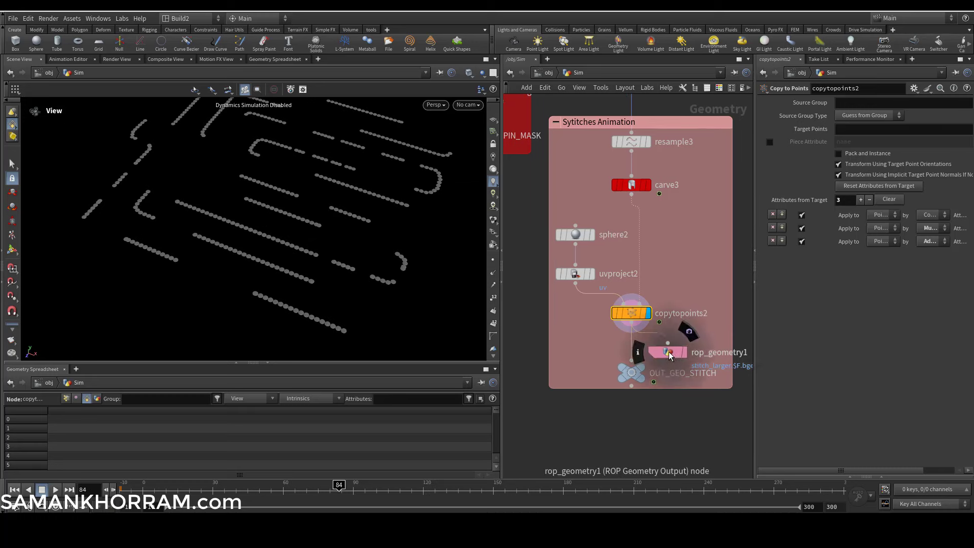
left_click(667, 352)
middle_click_drag(668, 393, 647, 400)
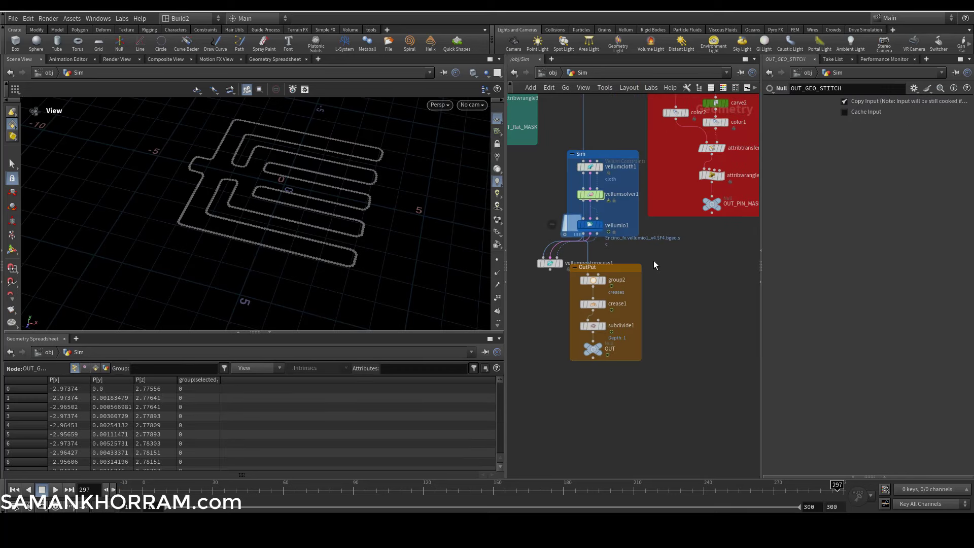
- Display the cached vellumio1 cloth and examine the group2, crease1 and subdivide1 nodes of the OutPut network
left_click(602, 227)
left_click(602, 226)
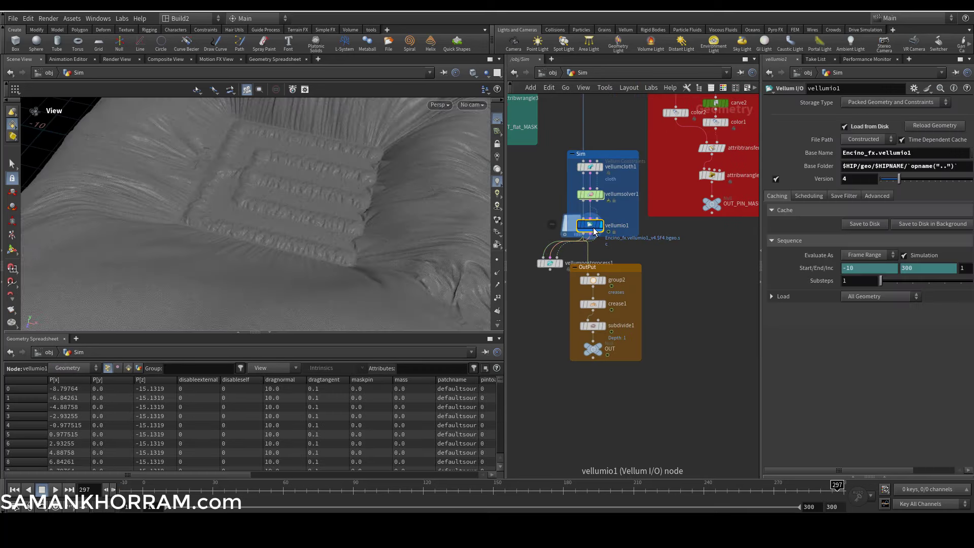
left_click(598, 282)
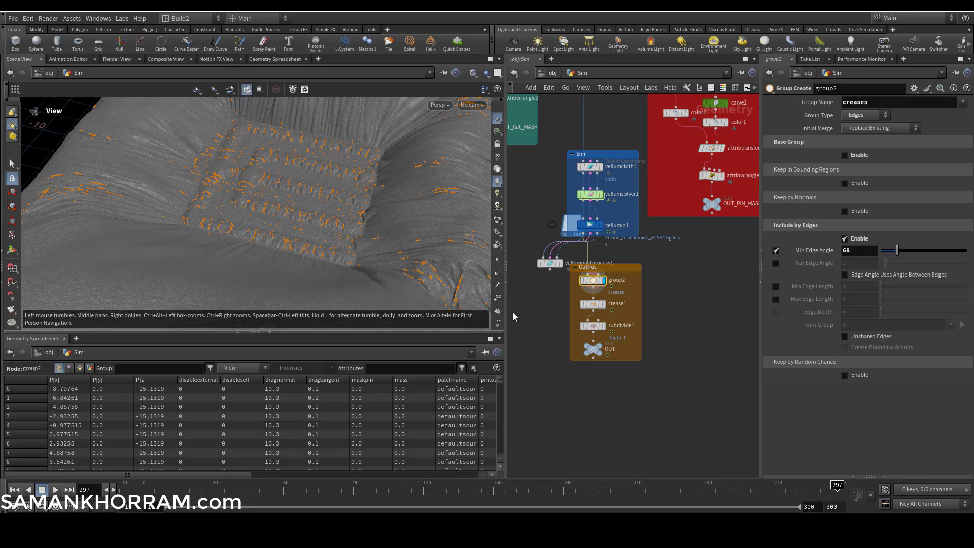
left_click(601, 304)
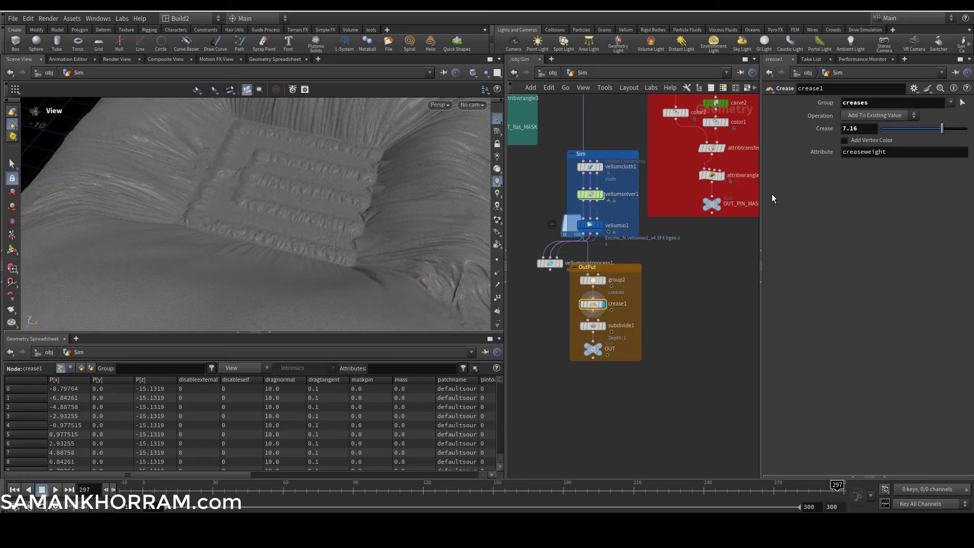
left_click(594, 327)
mouse_move(593, 338)
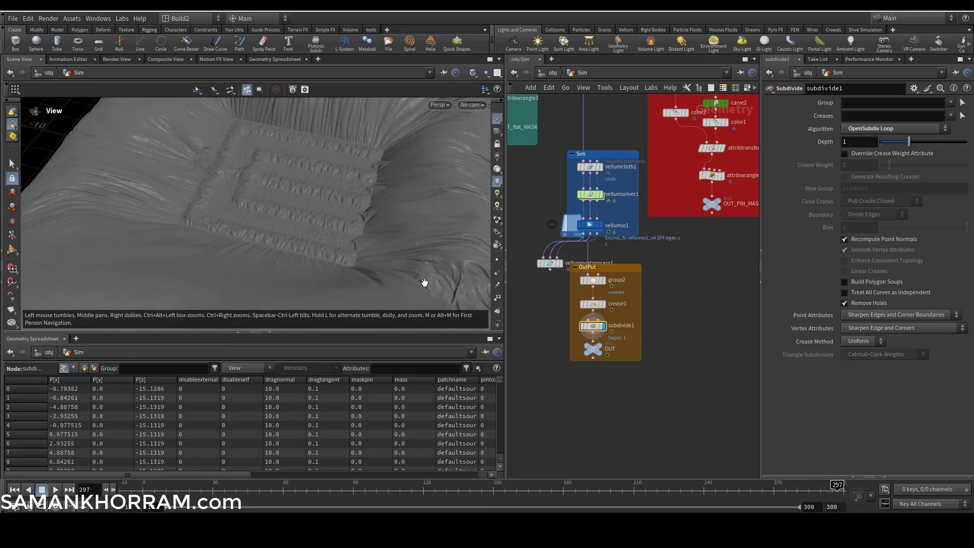
- Switch to the example box scene and examine its box1, group1, crease1 and subdivide1 nodes in order
mouse_move(432, 523)
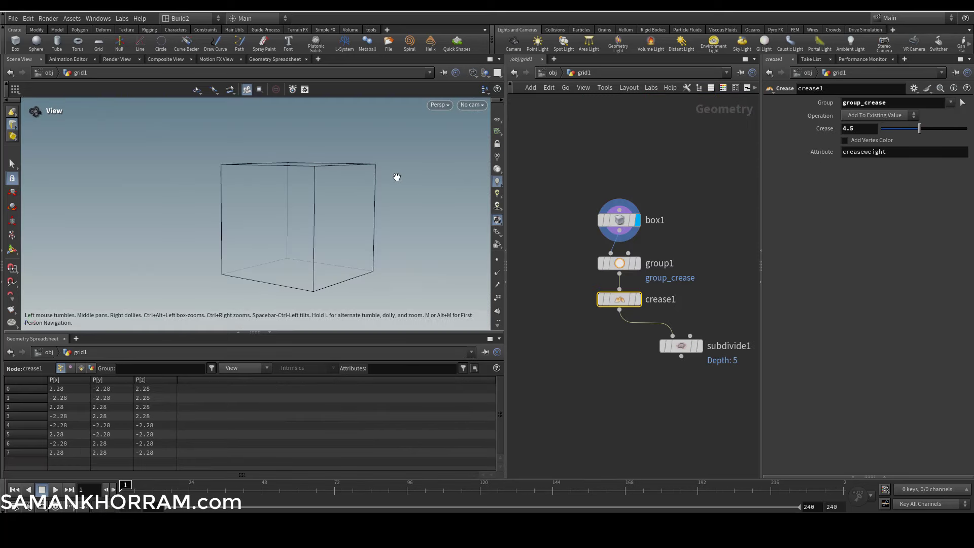
left_click_drag(396, 178, 355, 196)
middle_click_drag(355, 196, 400, 199)
left_click(621, 220)
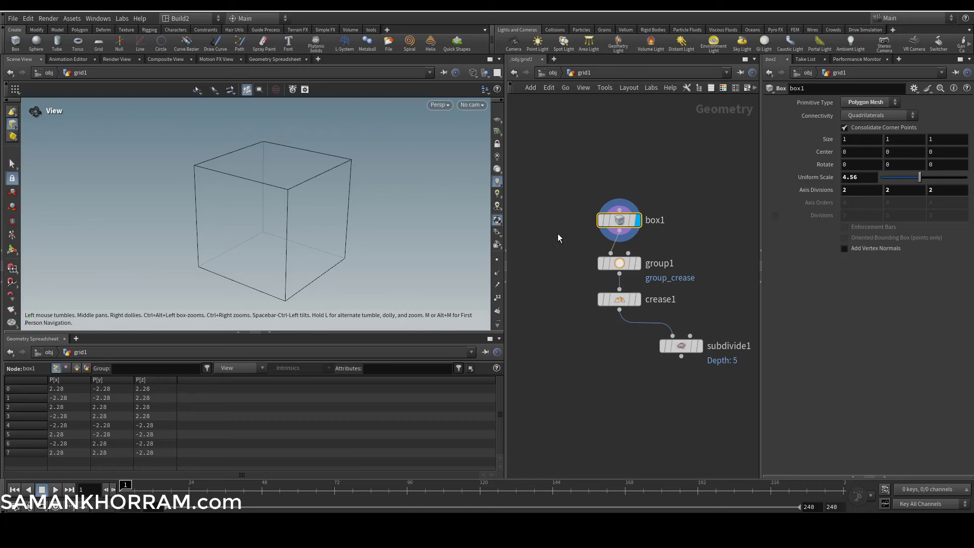
left_click(639, 268)
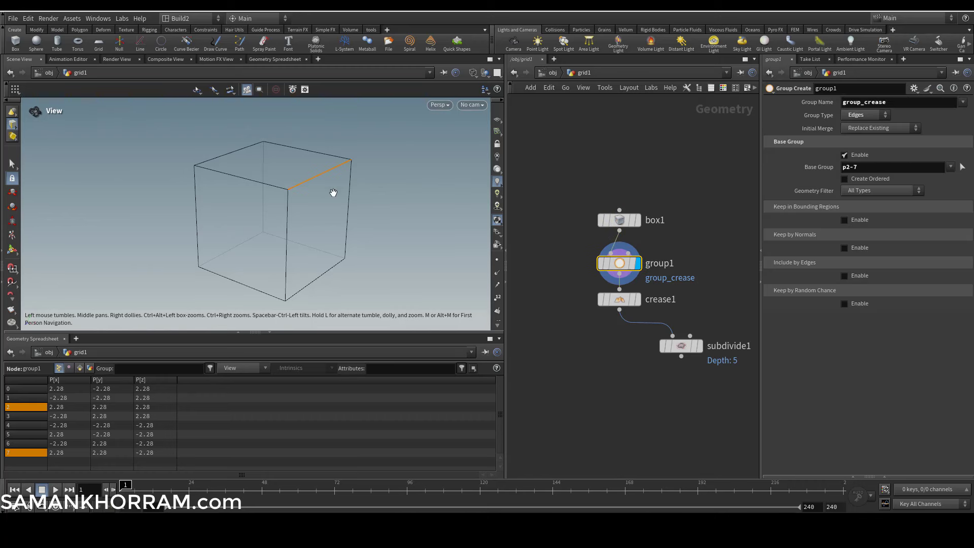
left_click(629, 303)
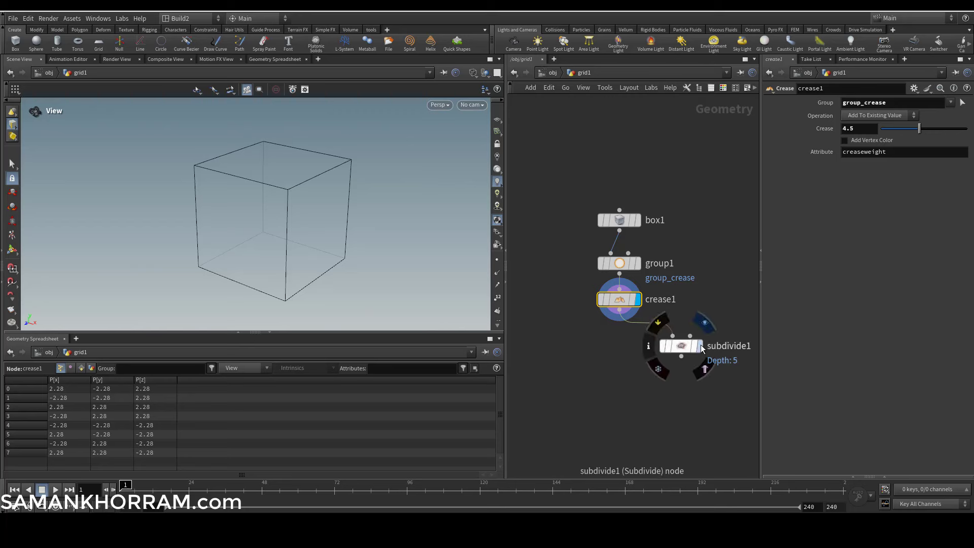
left_click(682, 349)
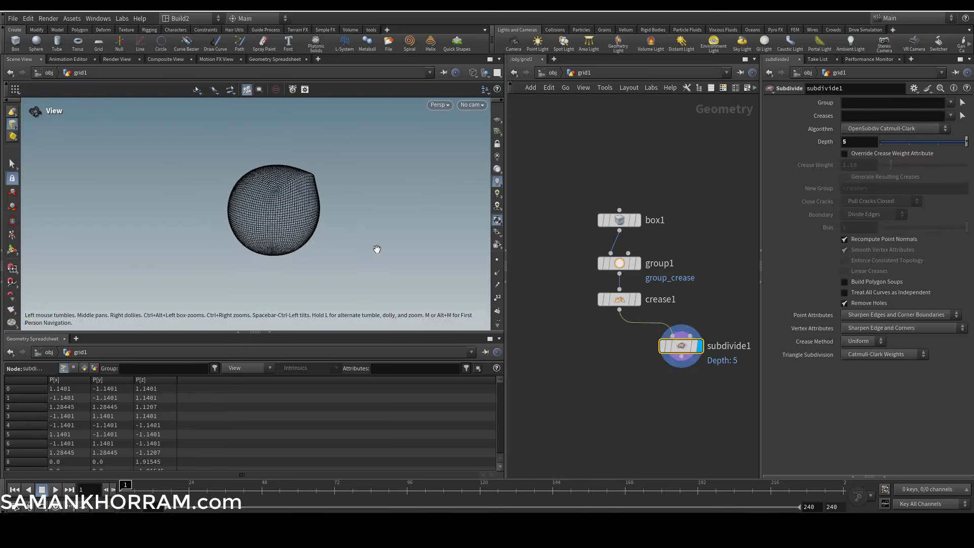
- Compare the subdivided box with crease1 bypassed, and try different Crease values on that node
left_click(628, 301)
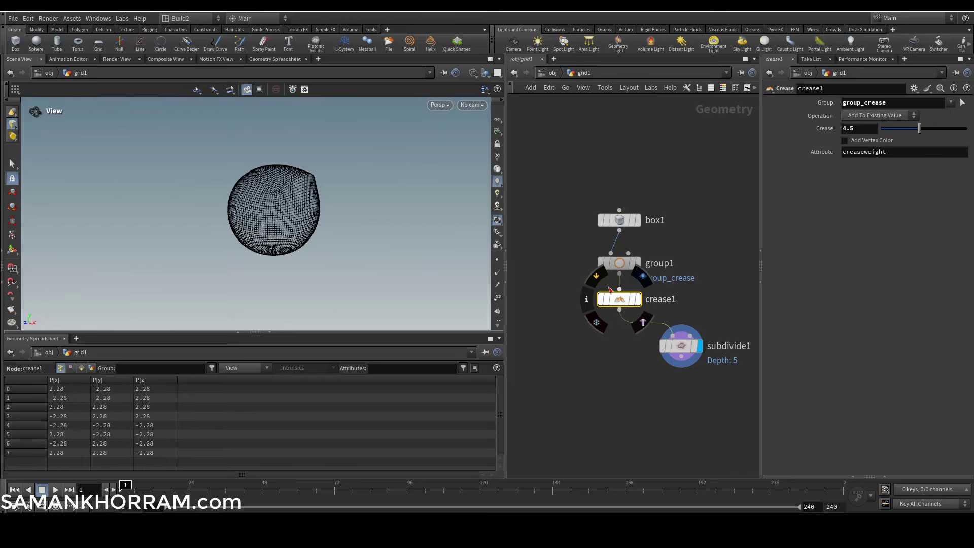
right_click_drag(317, 218, 370, 196)
mouse_move(621, 300)
left_click(597, 277)
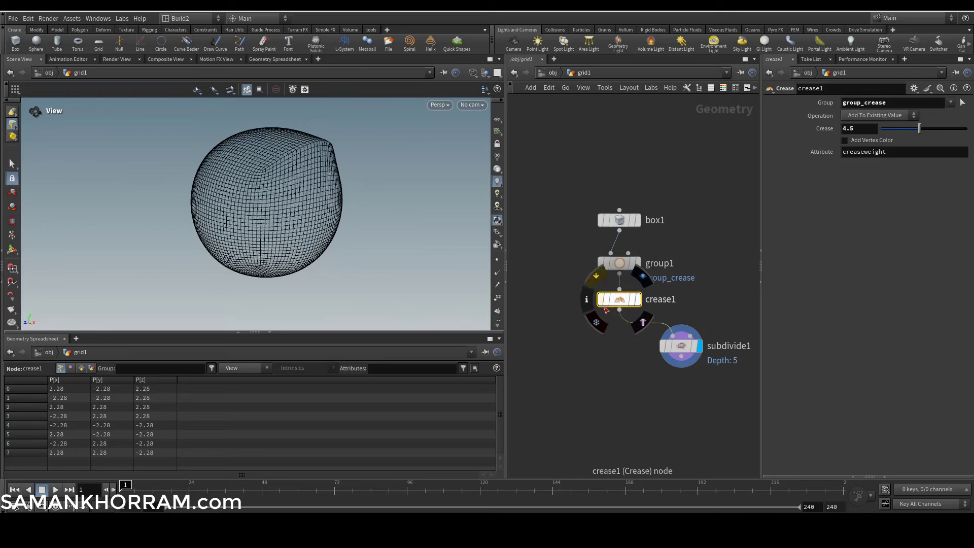
left_click_drag(376, 211, 385, 210)
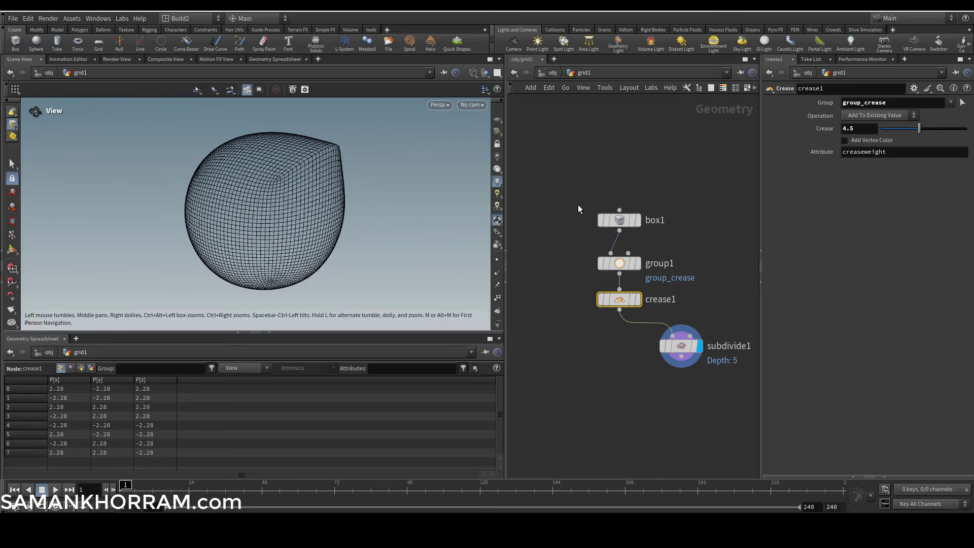
mouse_move(908, 131)
left_mouse_down()
mouse_move(882, 131)
mouse_move(931, 130)
mouse_move(883, 129)
mouse_move(923, 130)
left_mouse_up()
- Try overriding the crease weight attribute on subdivide1 with a Crease Weight of 2.43, and turn the override off again
left_click(702, 352)
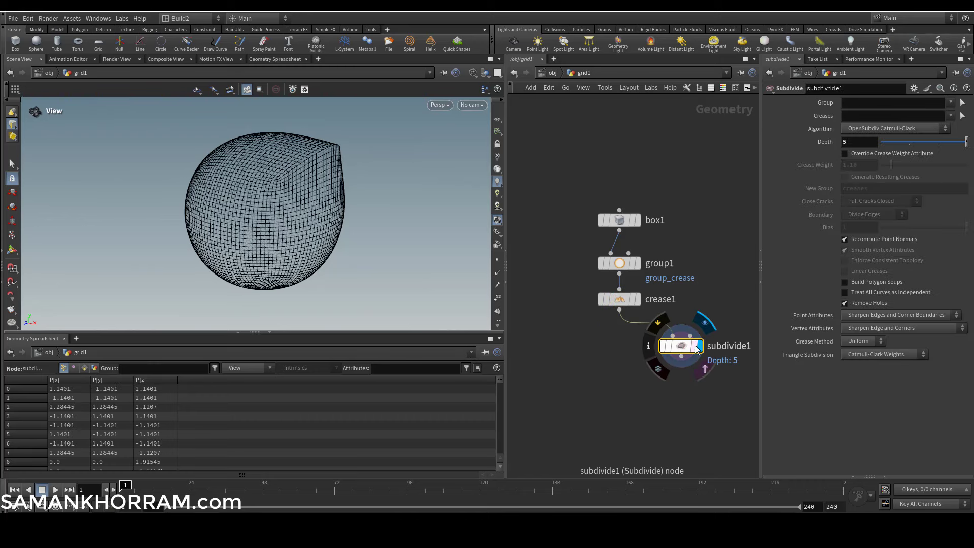
left_click(871, 154)
mouse_move(891, 163)
left_mouse_down()
mouse_move(879, 163)
mouse_move(911, 165)
mouse_move(902, 166)
left_mouse_up()
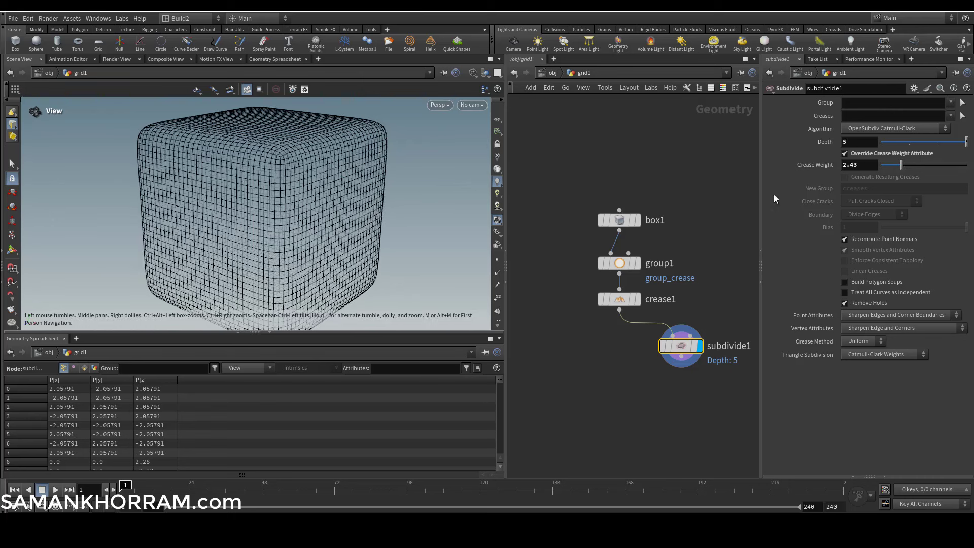
left_click(880, 153)
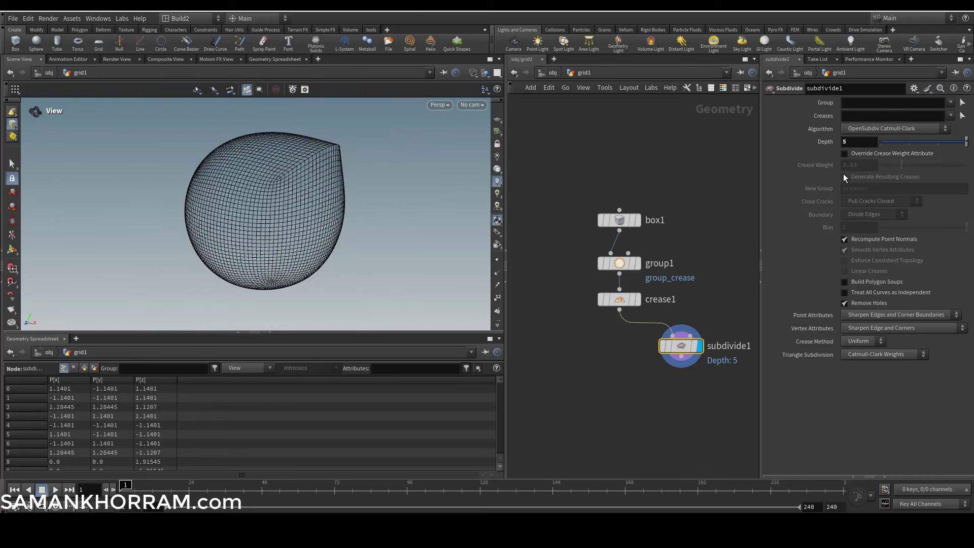
- Add the two vertical box edges adjoining the creased edge to group1's Base Group, making it p2-7 p0-2 p7-5
left_click(624, 269)
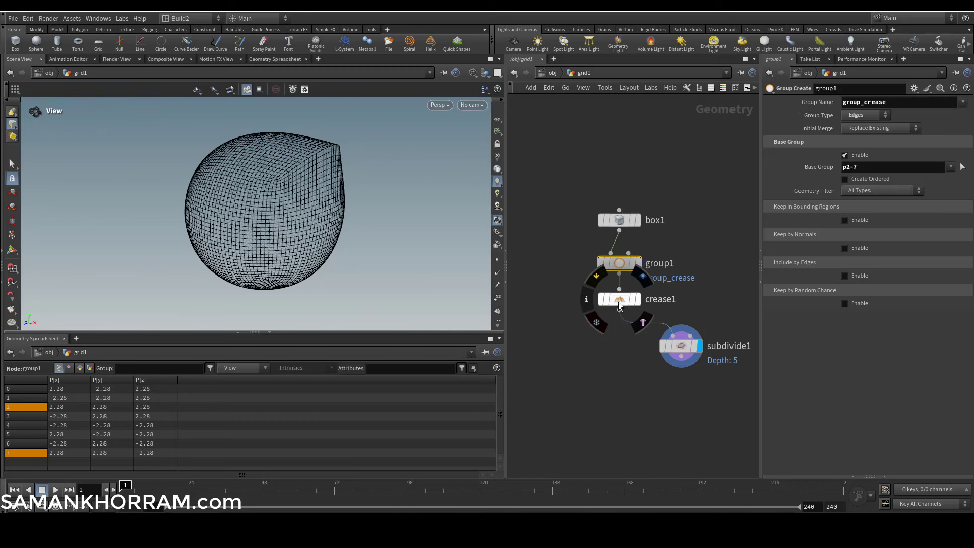
left_click(620, 300)
left_click(618, 262)
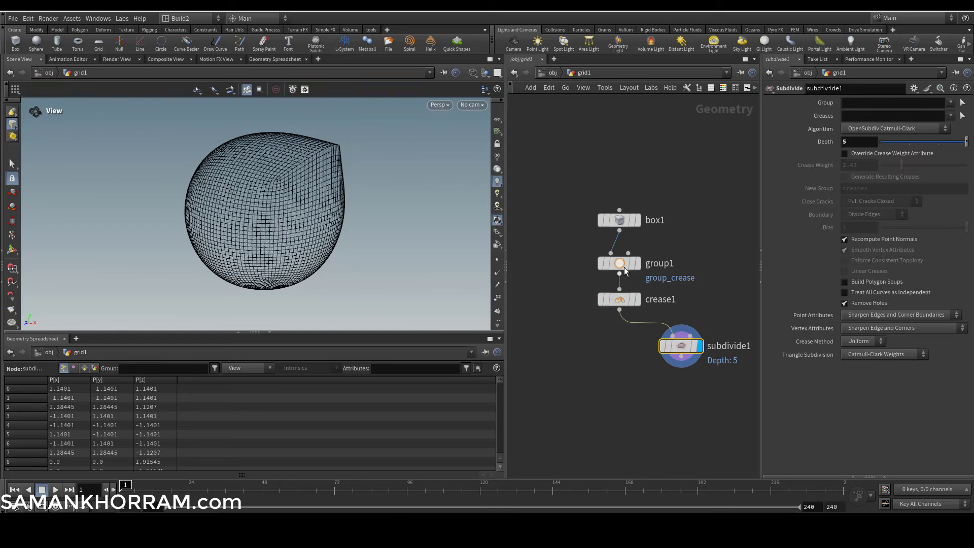
left_click(961, 167)
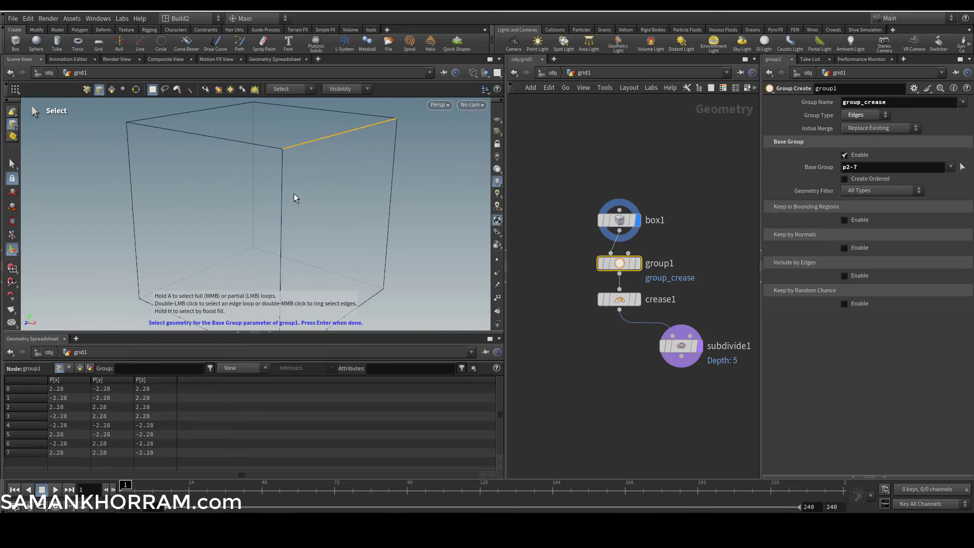
left_click(283, 206, "shift")
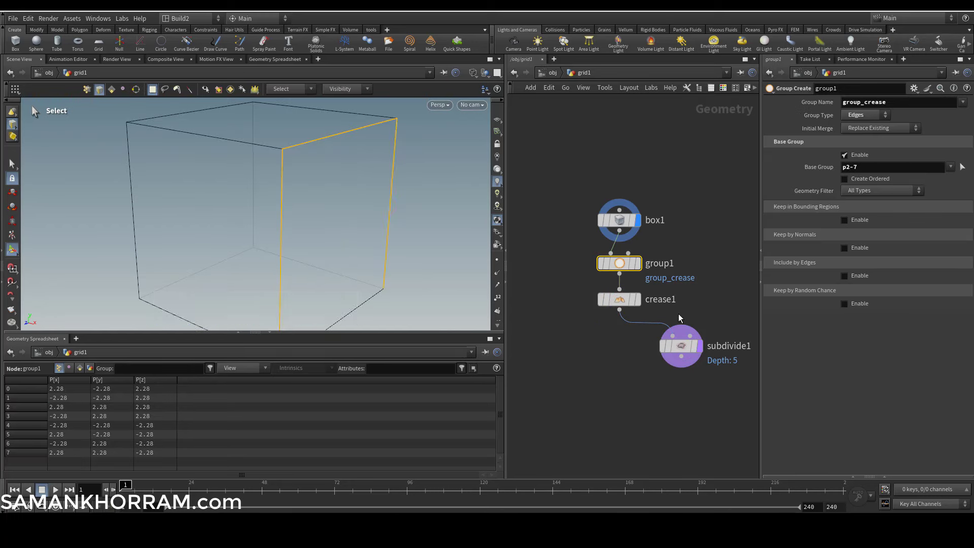
key("Return")
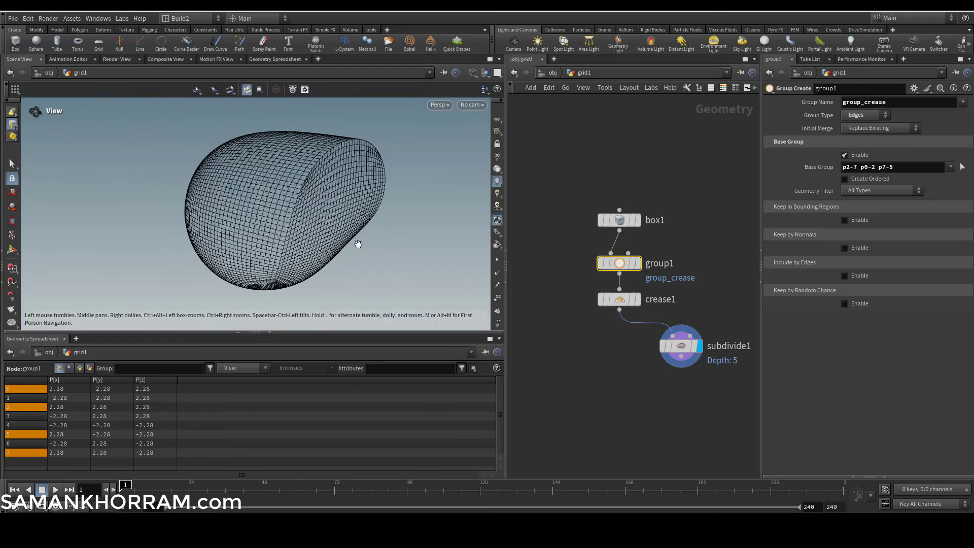
- Shade the subdivided box and vary the Crease value on crease1 to compare the sharpness of the grouped edges
mouse_move(442, 271)
left_mouse_down()
mouse_move(349, 251)
mouse_move(387, 217)
mouse_move(215, 236)
mouse_move(359, 234)
left_mouse_up()
key("w")
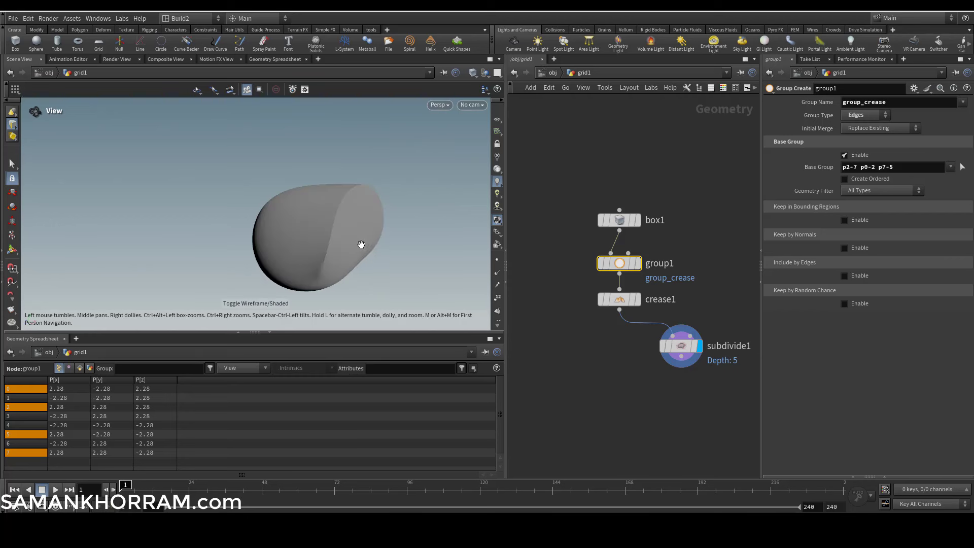
left_click(618, 300)
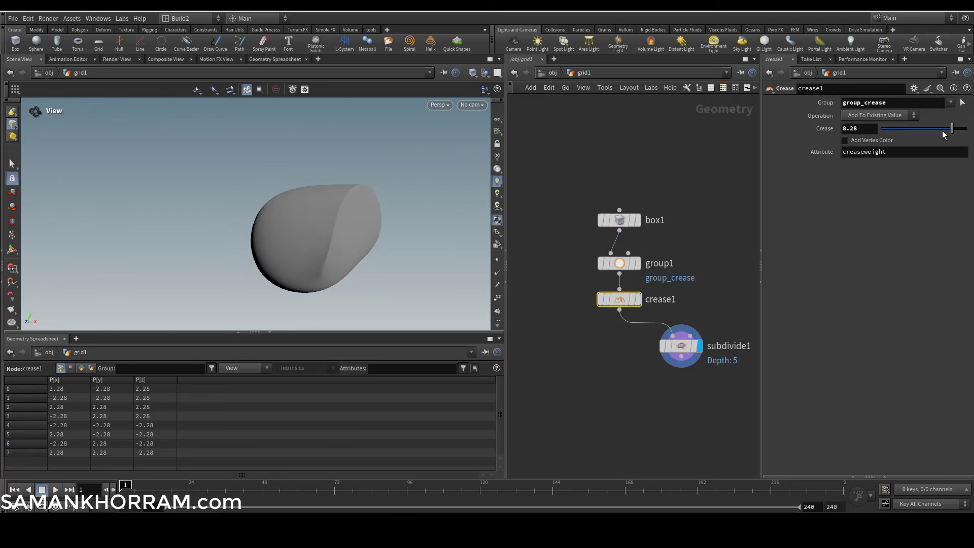
left_click_drag(942, 134, 899, 136)
left_click_drag(455, 245, 487, 287)
- Return to the cloth scene, go up to the object level and open the stage network
middle_click_drag(639, 373, 622, 358)
mouse_move(433, 525)
left_click(502, 509)
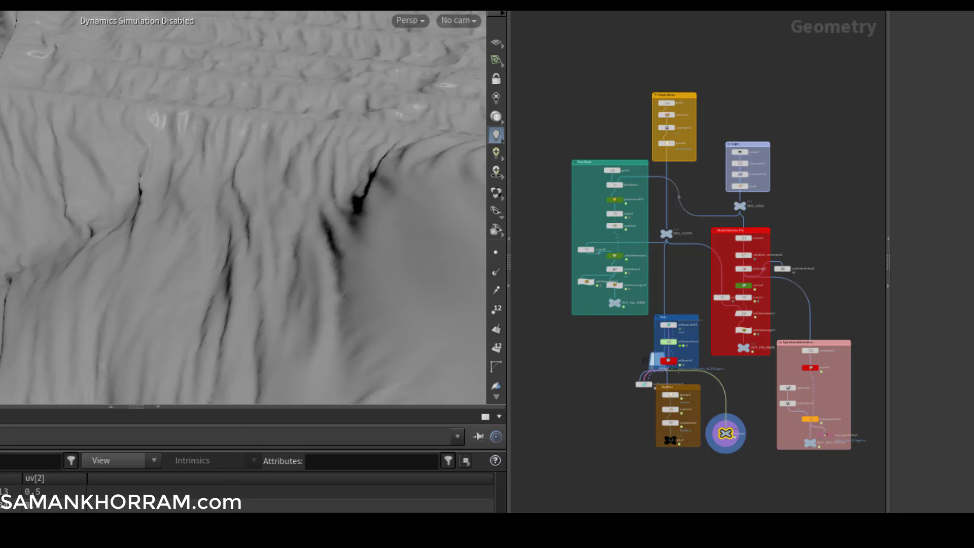
key("u")
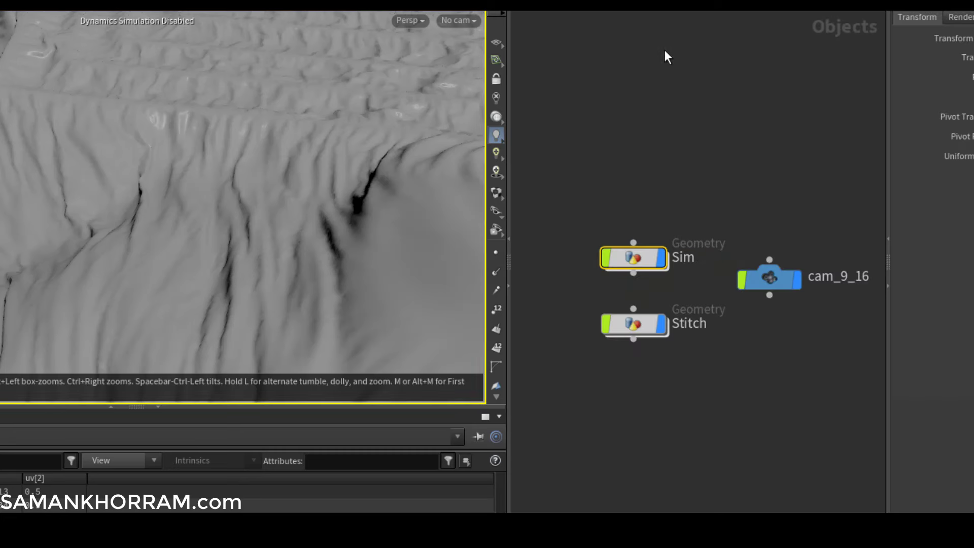
left_click(607, 23)
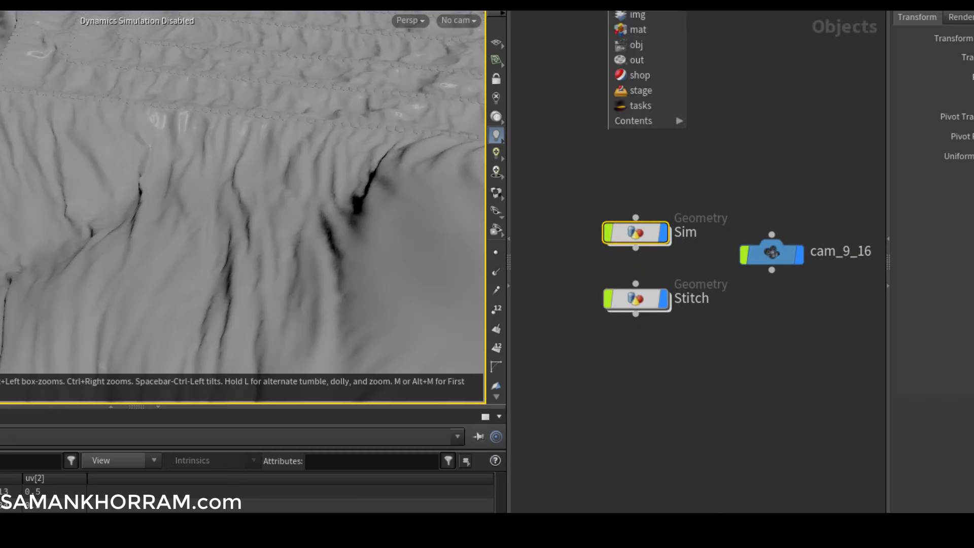
left_click(627, 61)
left_click(629, 7)
left_click(628, 91)
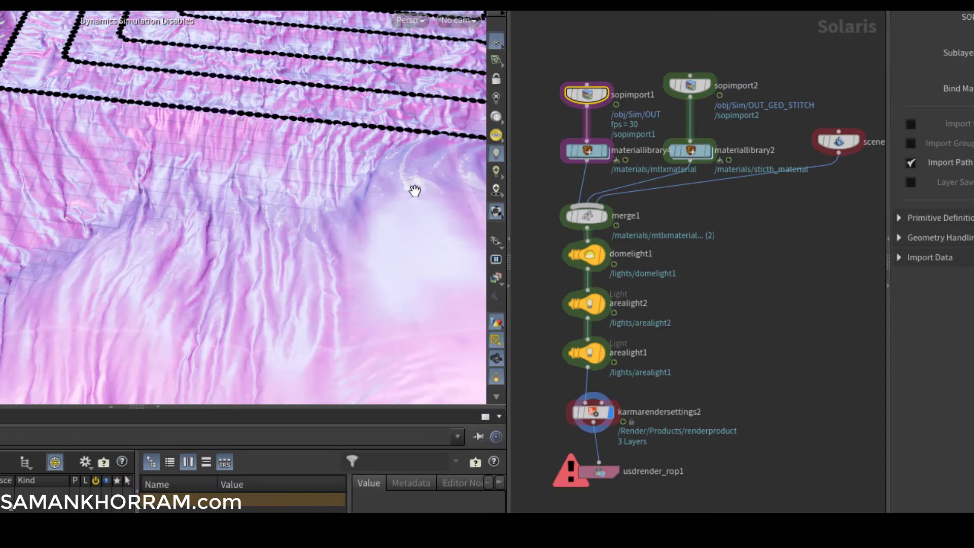
- View the whole textured cloth in Solaris and look over the sopimport1 and sopimport2 nodes
right_click_drag(387, 163, 222, 169)
middle_click_drag(222, 169, 214, 300)
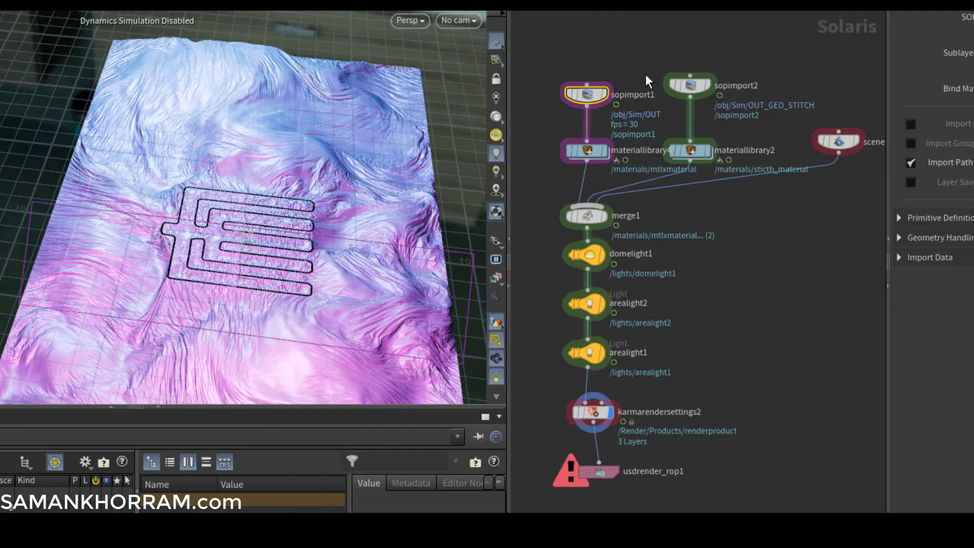
mouse_move(593, 101)
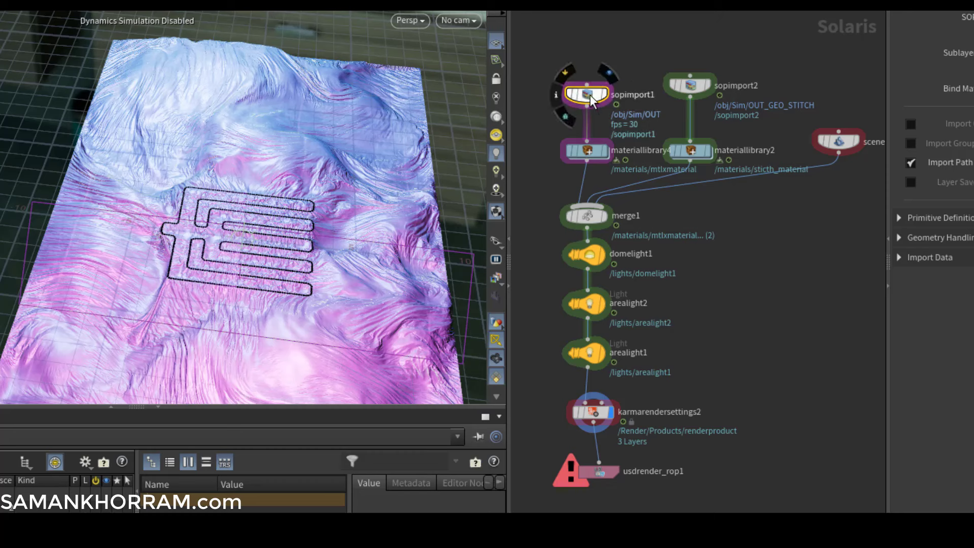
mouse_move(693, 91)
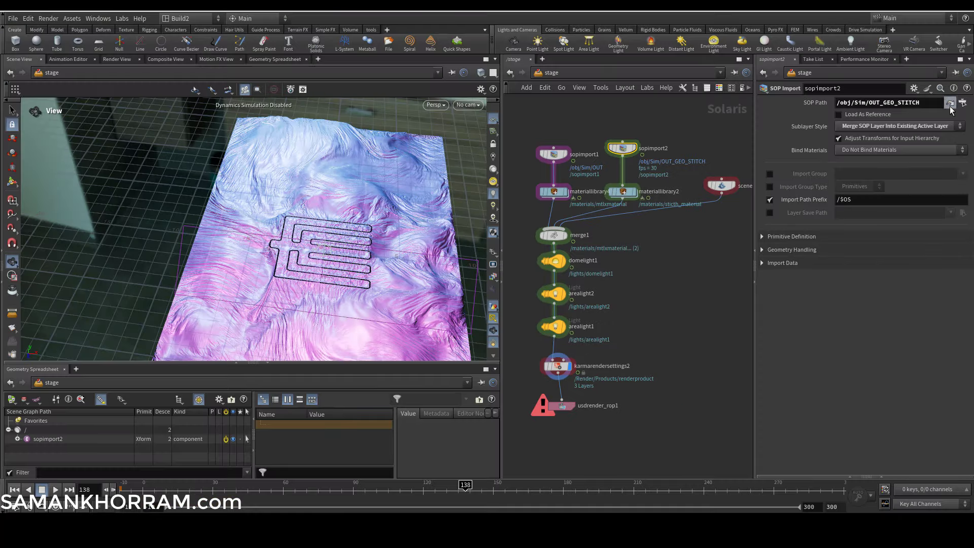
- Check the Sim and Stitch geometry objects at the object level and return to the stage network
left_click(949, 103)
left_click(553, 72)
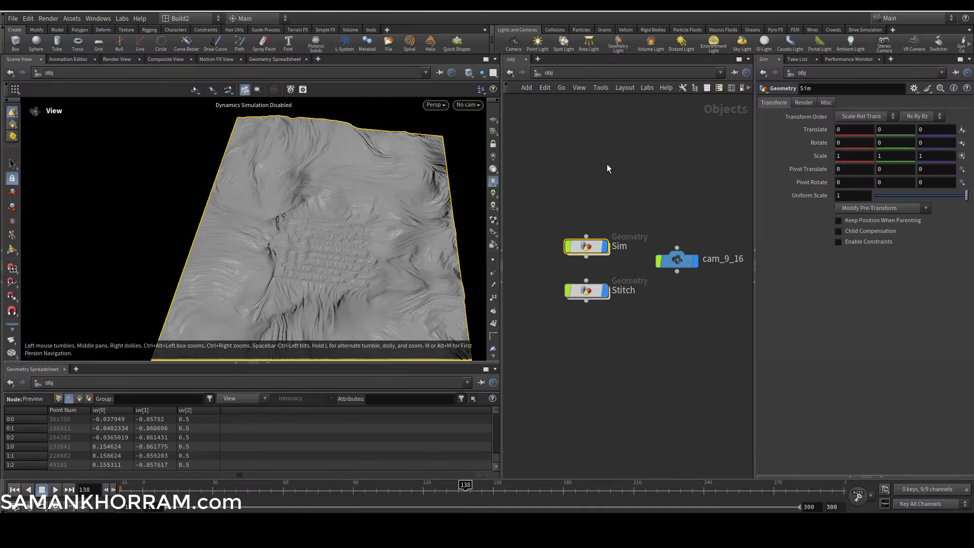
left_click(592, 290)
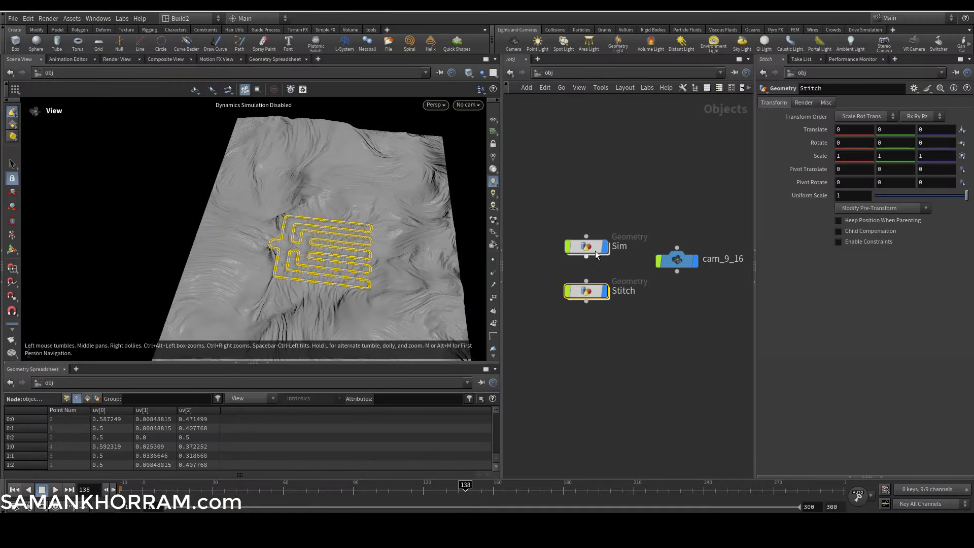
left_click_drag(595, 256, 596, 253)
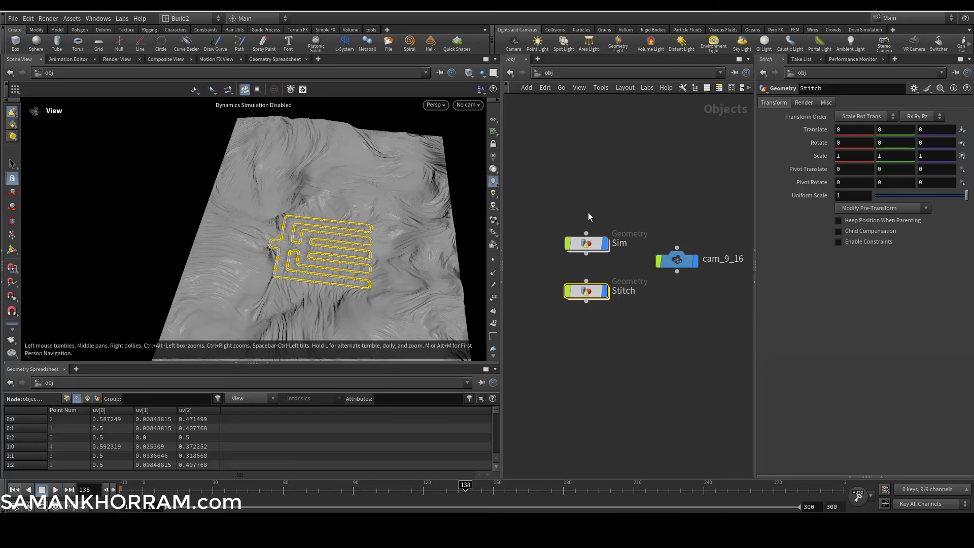
left_click_drag(591, 295, 592, 289)
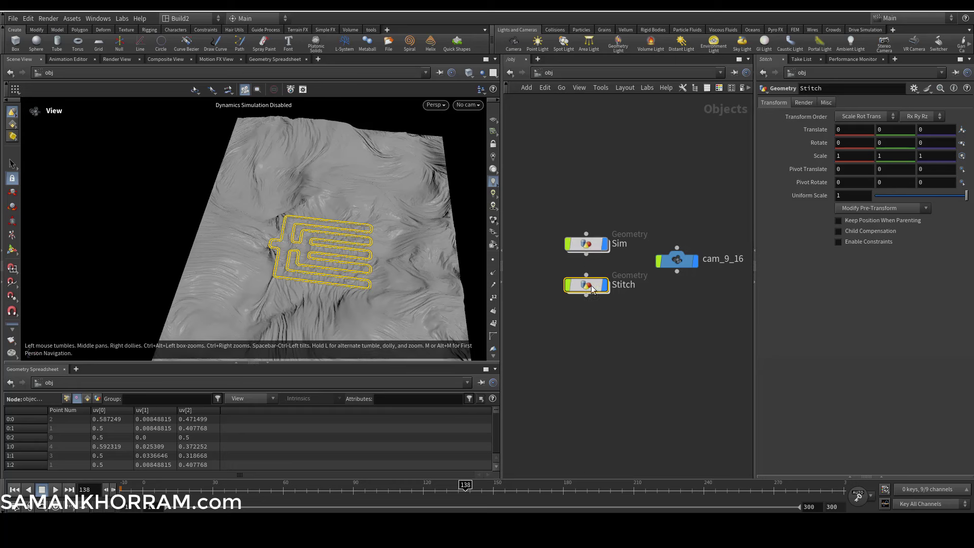
left_click(588, 74)
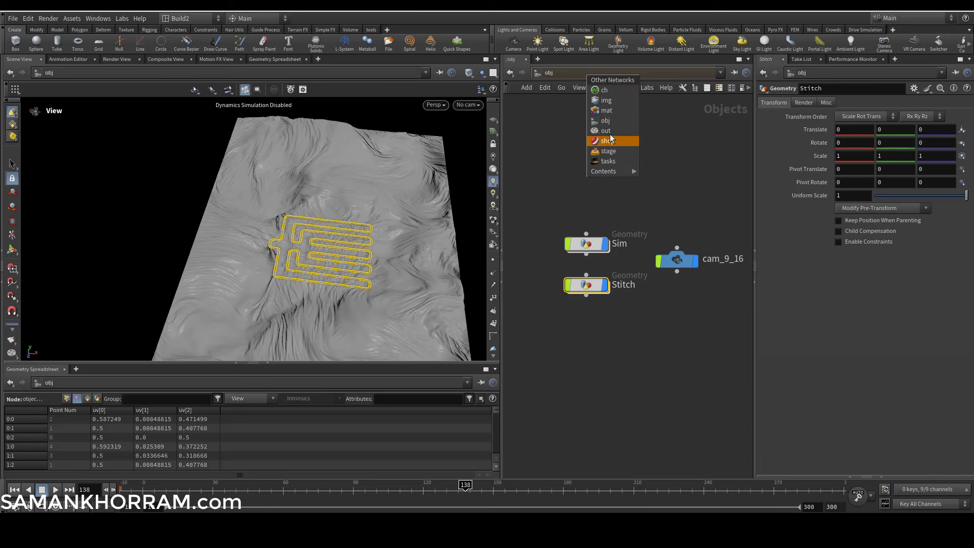
left_click(608, 150)
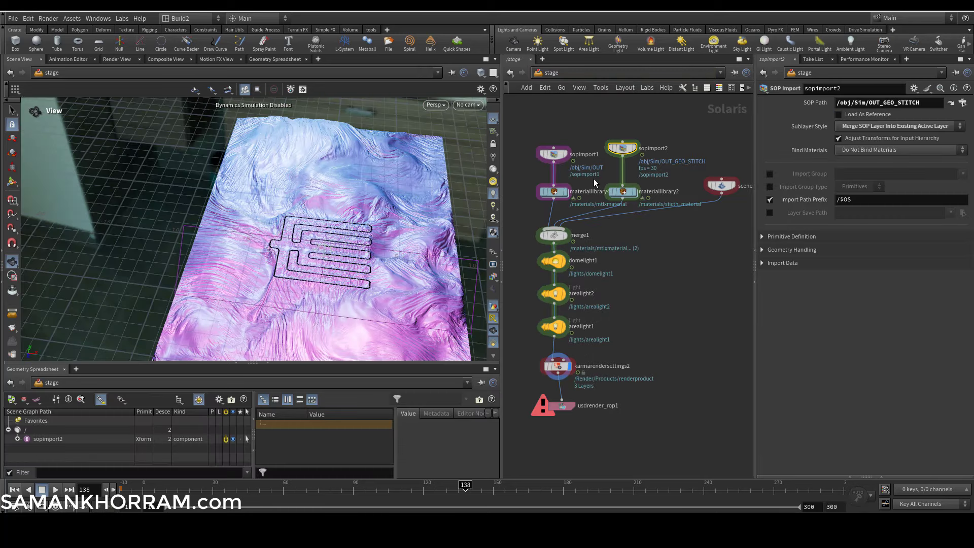
- Examine the camera filter settings and node info of sceneimportcameras1
left_click(719, 186)
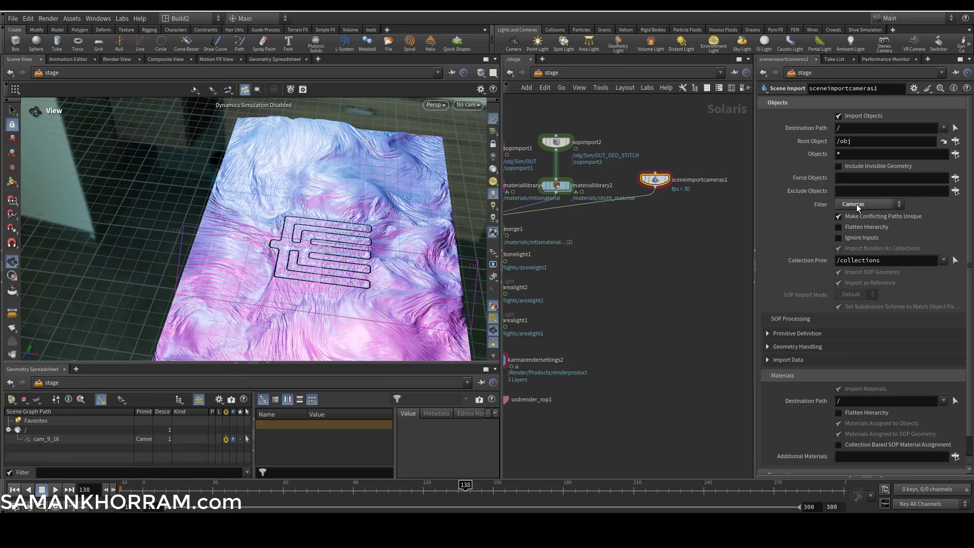
left_click(843, 154)
middle_click(655, 182)
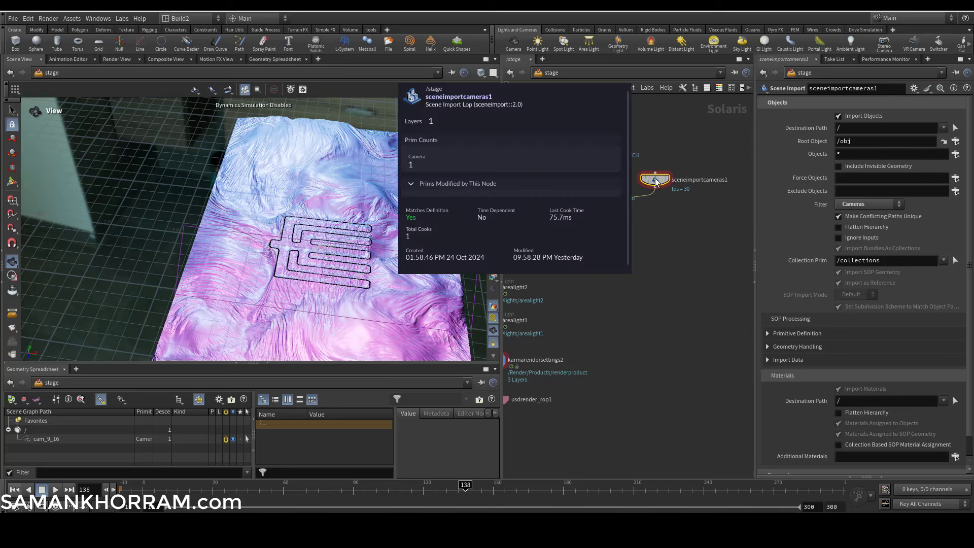
middle_click_drag(669, 207, 772, 154)
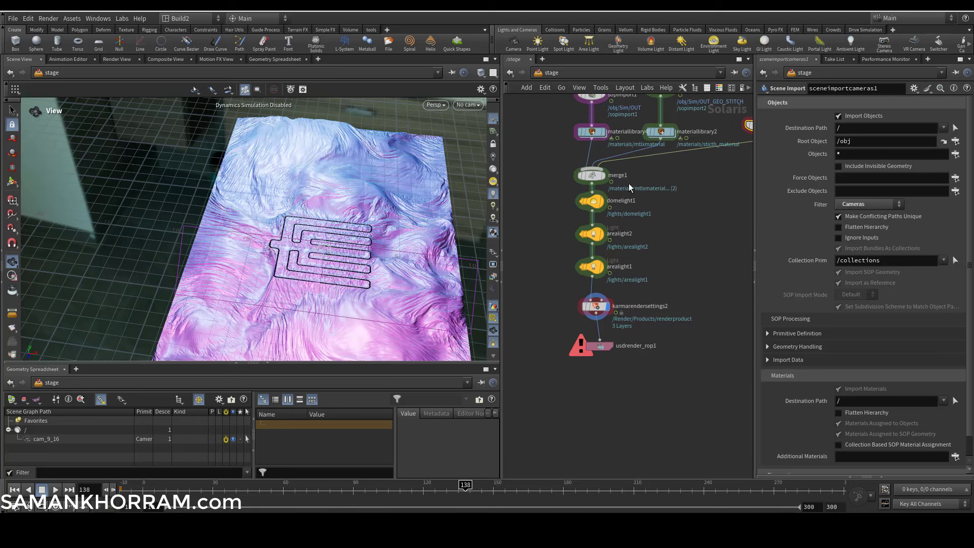
- Display the stage at merge1 and at domelight1, and examine the dome light's HDRI texture path
left_click(596, 181)
middle_click_drag(652, 185, 583, 172)
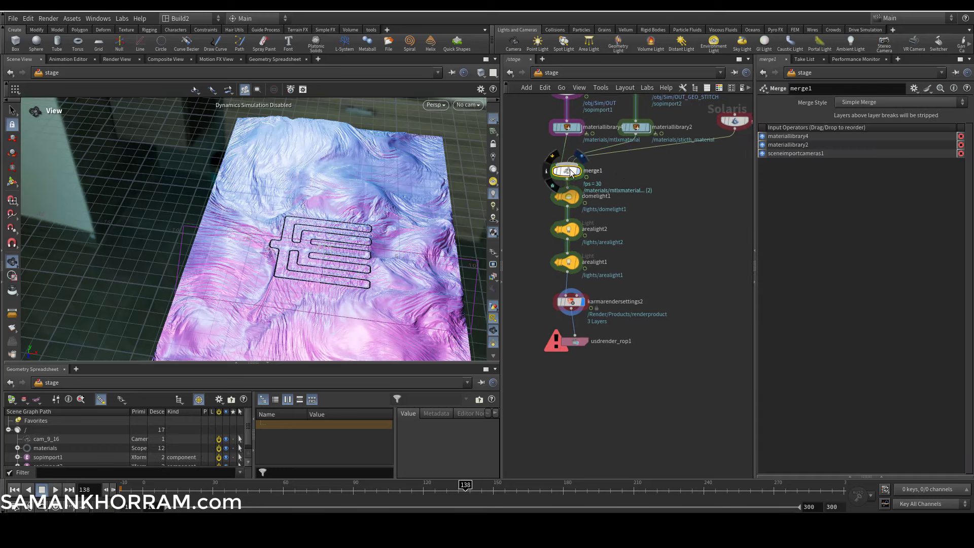
left_click(572, 173)
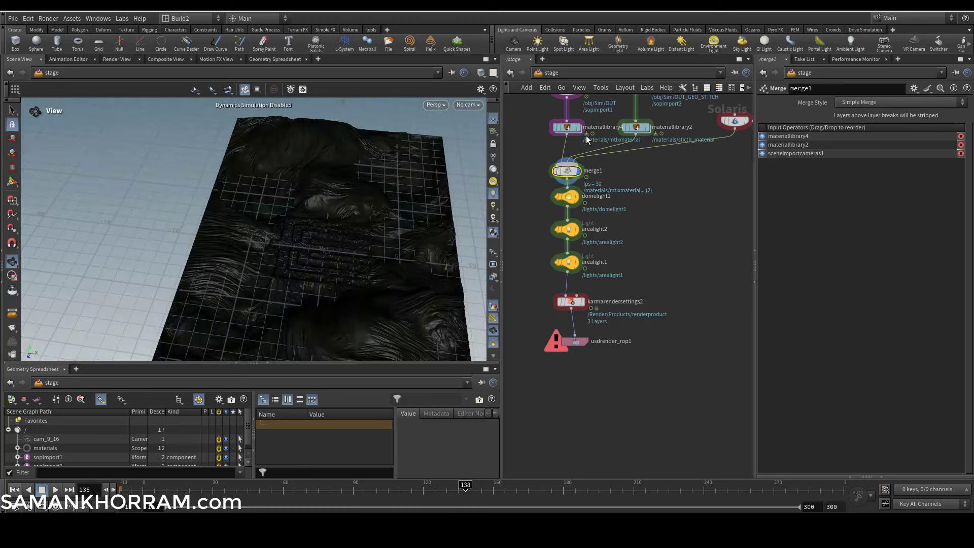
left_click(570, 198)
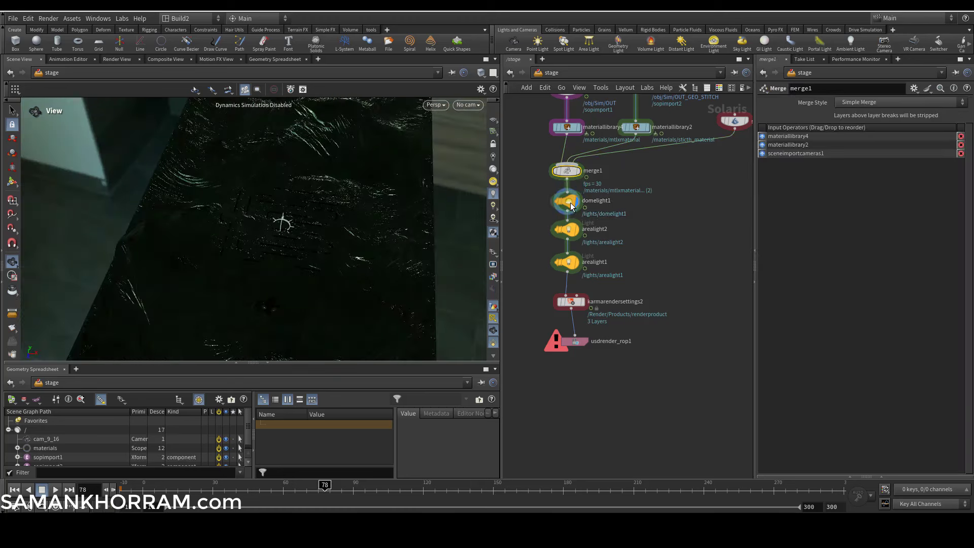
left_click(571, 199)
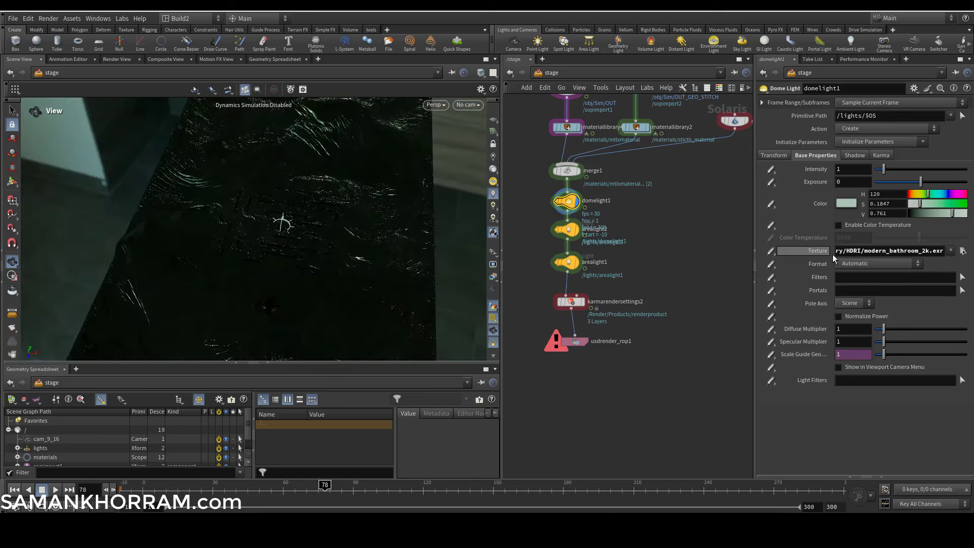
left_click_drag(899, 249, 943, 250)
left_click(890, 252)
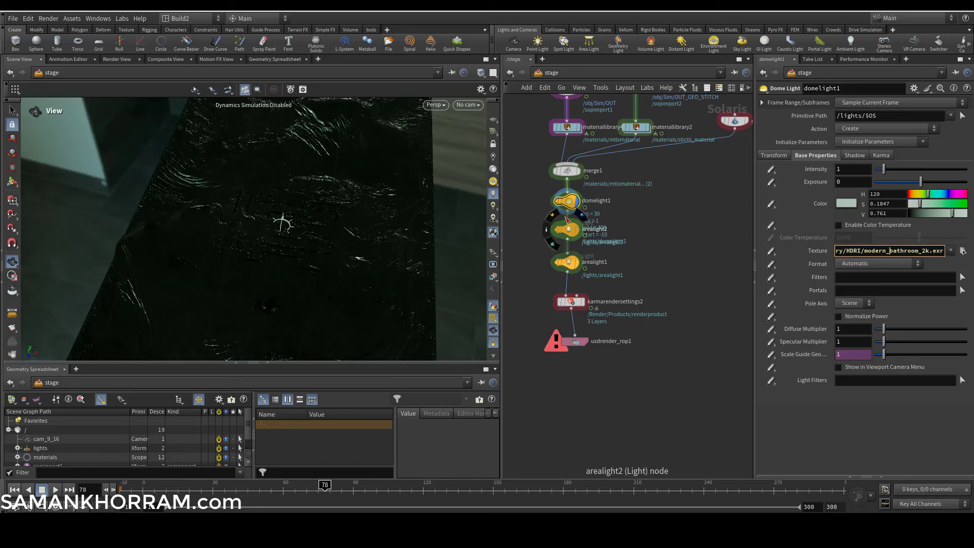
- Render the viewport with Karma XPU and preview the cloth with arealight2 and arealight1 added in turn
left_click(440, 110)
left_click(445, 163)
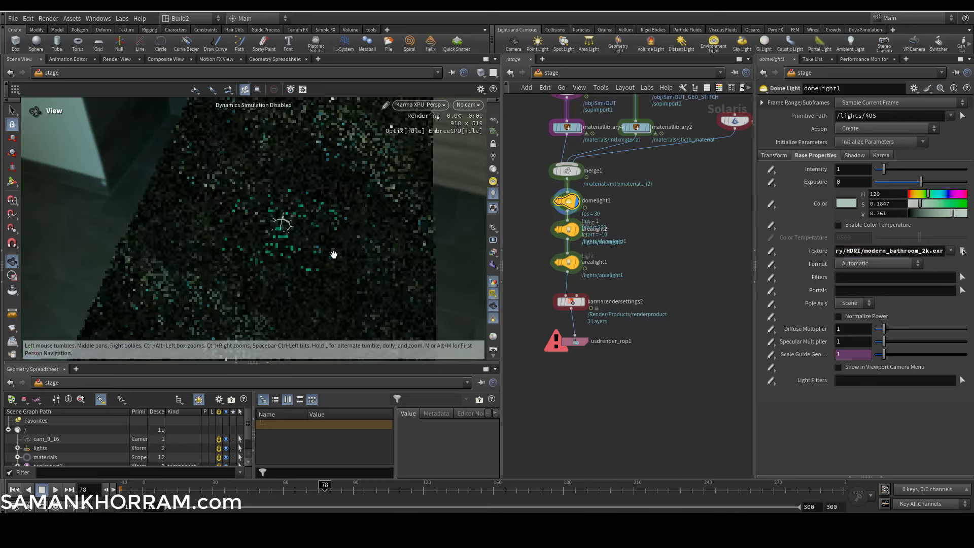
left_click(574, 231)
left_click(571, 233)
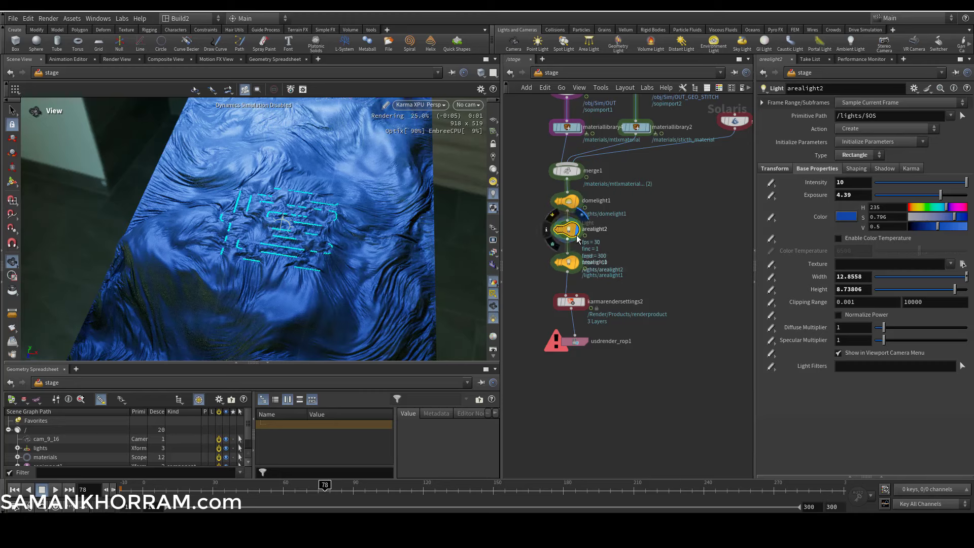
left_click(573, 262)
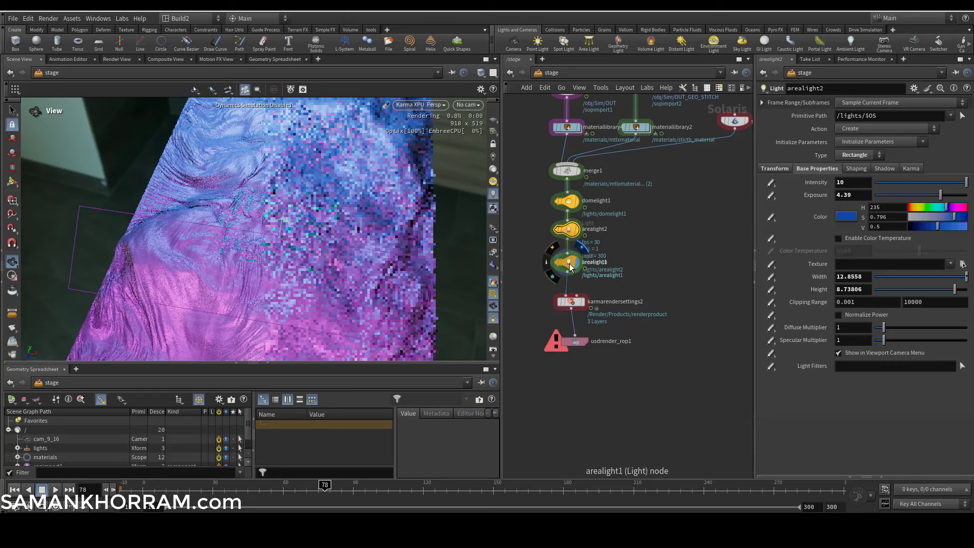
left_click(565, 263)
left_click_drag(409, 257, 315, 226)
right_click_drag(335, 234, 436, 238)
- Review the settings of the karmarendersettings2 and usdrender_rop1 nodes
left_click(570, 301)
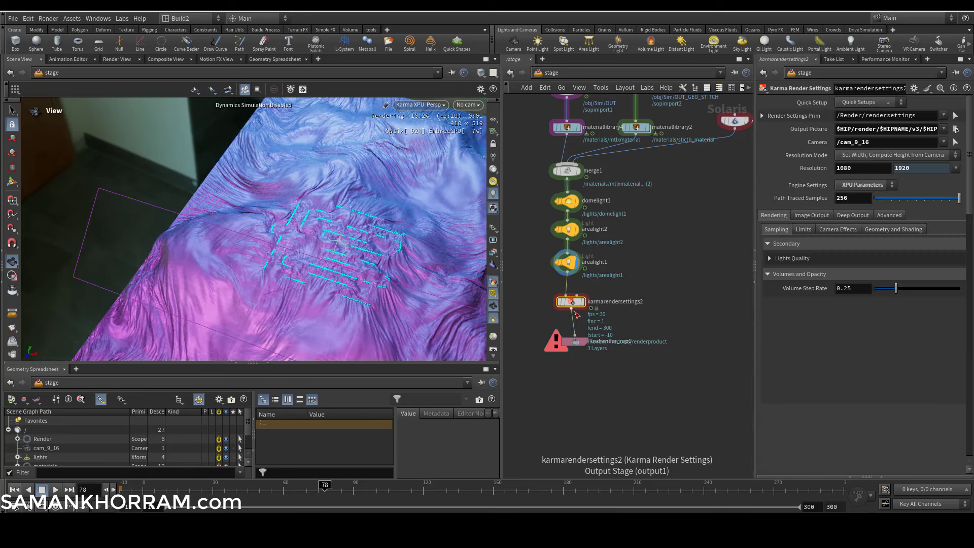
left_click(576, 344)
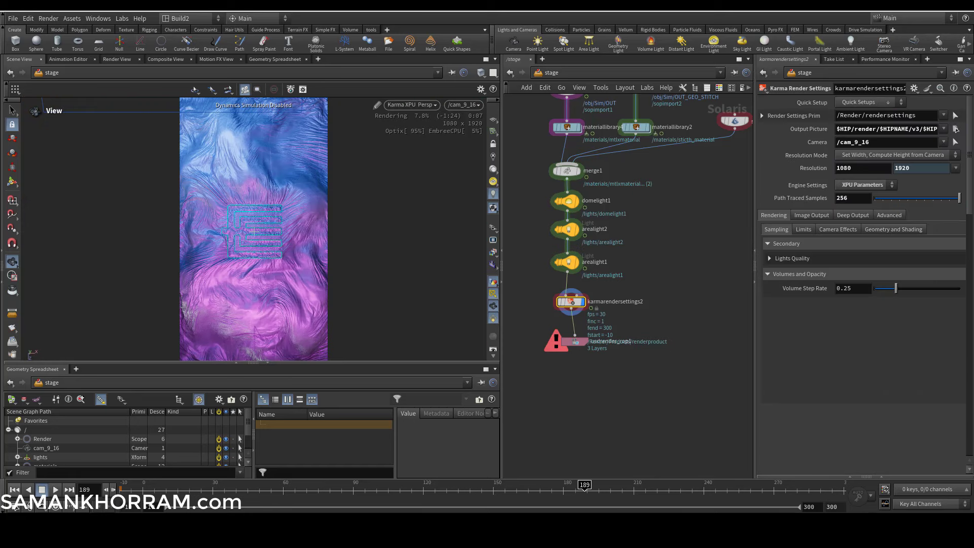
- Switch to the untitled NukeX project and set it to 30 fps with the frame range ending at 300
mouse_move(381, 528)
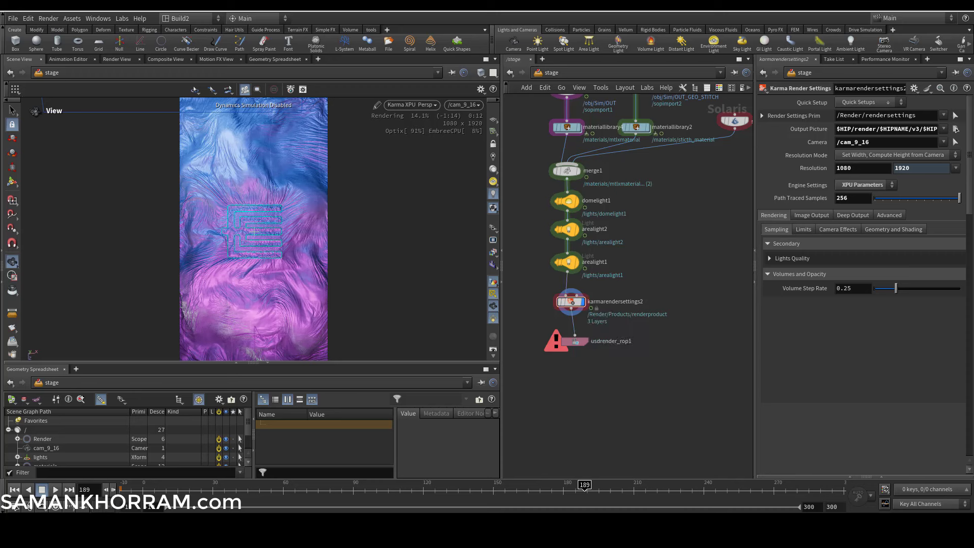
left_click(421, 497)
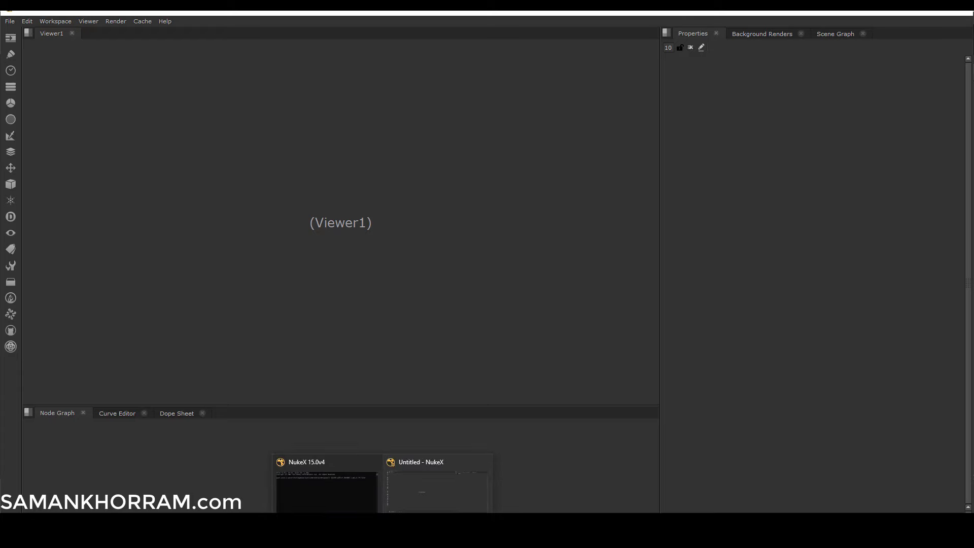
key("alt+Tab")
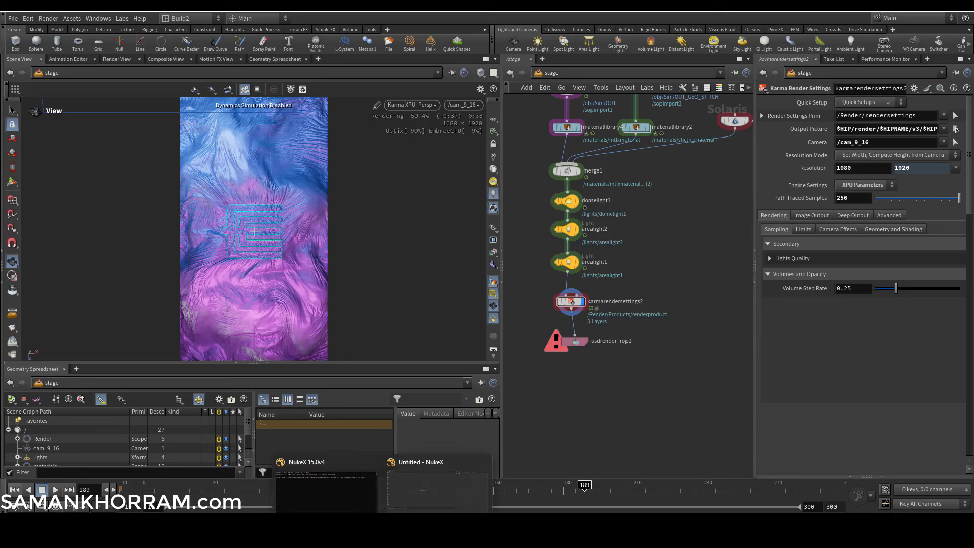
left_click(403, 495)
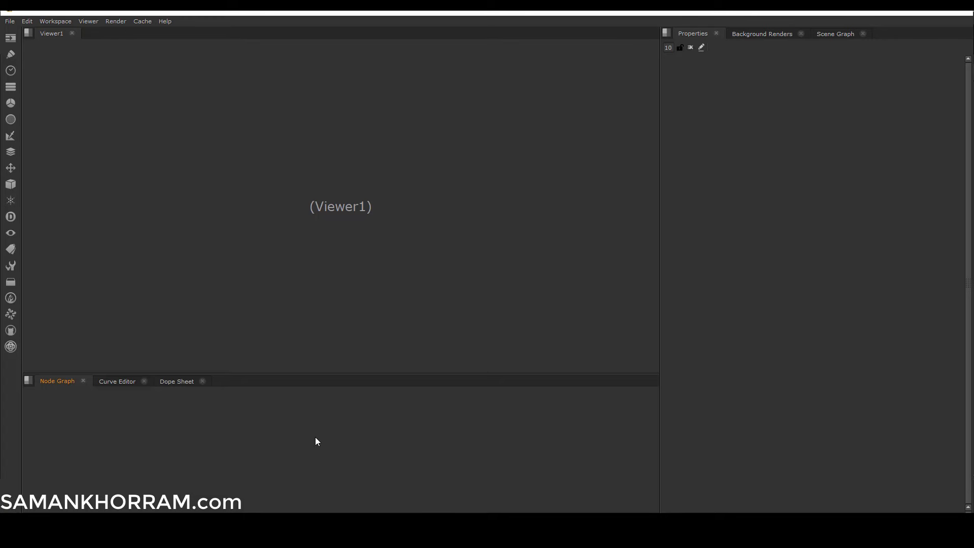
key("s")
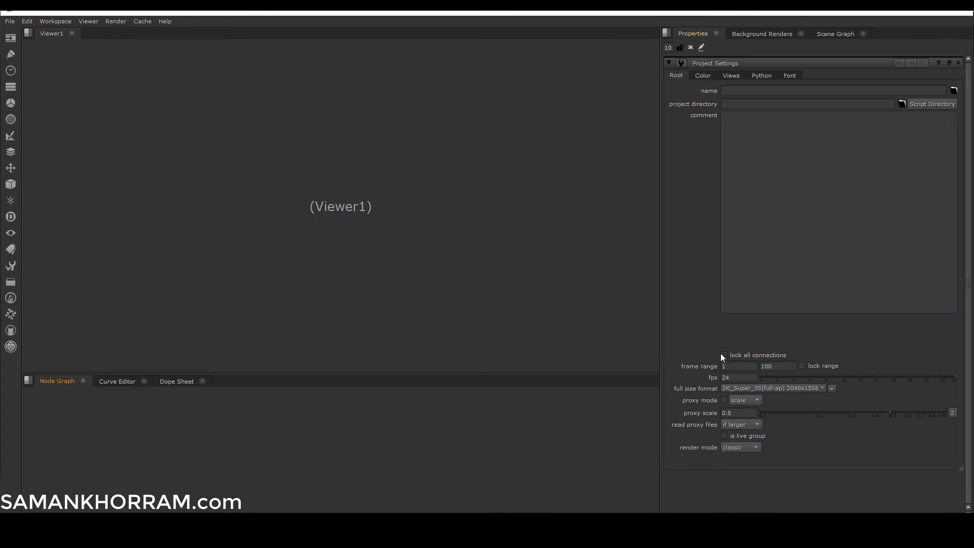
left_click(728, 377)
type("30")
key("Return")
left_click(774, 363)
type("300")
- Set the project's color management to OCIO with the aces_1.2 config
left_click(703, 76)
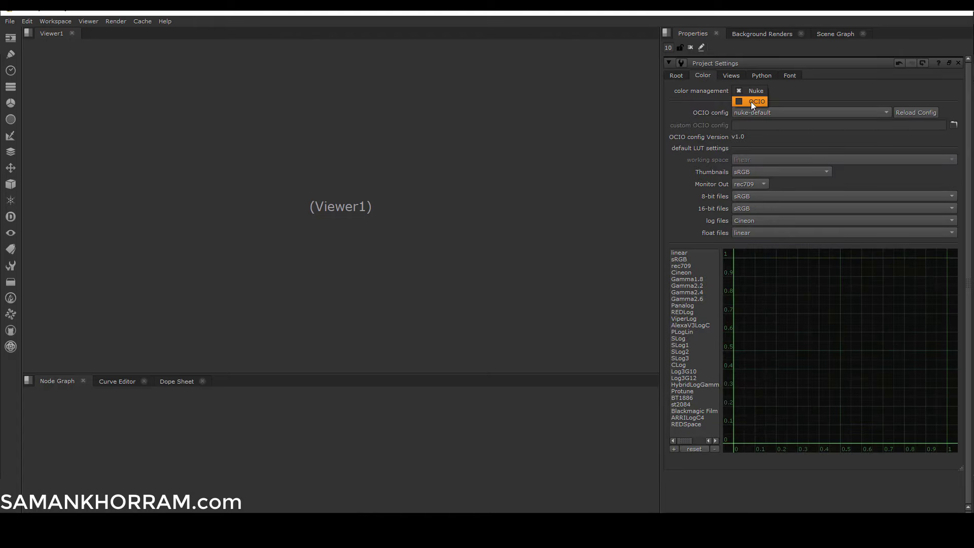
left_click(756, 116)
left_click(592, 190)
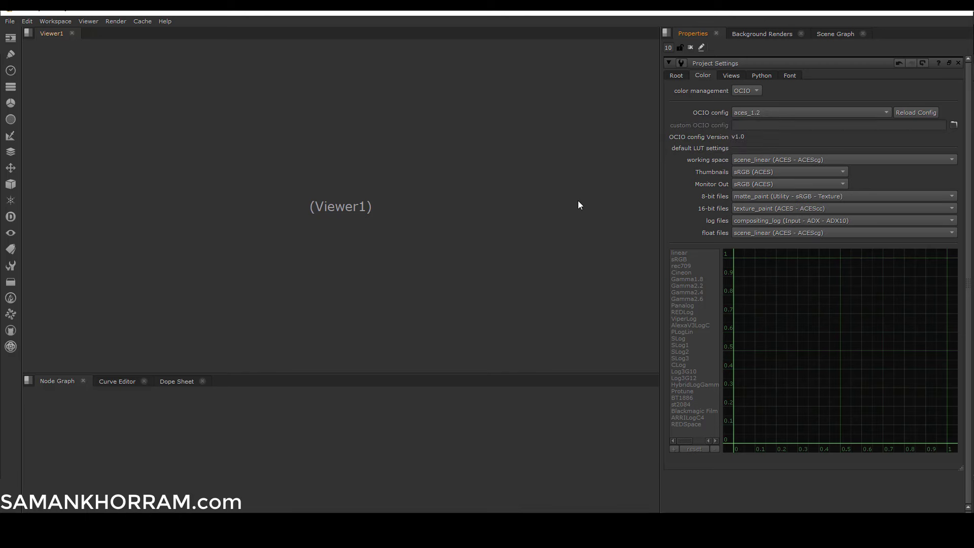
- Read in the rendered Encino_fx.karmarendersettings2 EXR sequence and show it in the viewer
left_click(220, 452)
key("r")
double_click(421, 215)
key("1")
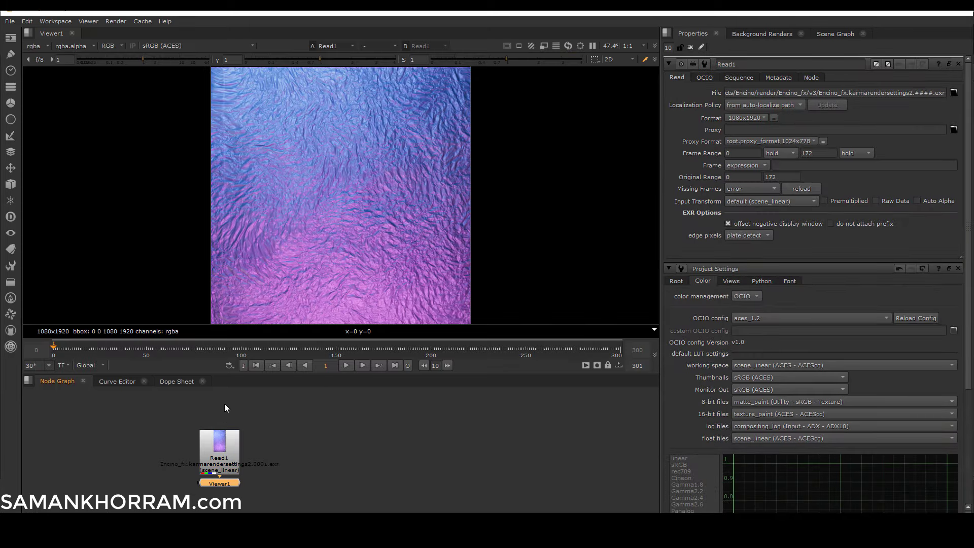
- Enlarge the viewer area, fit the whole portrait image in it and scrub the sequence to frame 172
scroll(330, 201, "down", 1)
middle_click_drag(331, 200, 252, 194)
left_click_drag(170, 373, 170, 435)
left_click(177, 484)
left_click_drag(104, 409, 379, 425)
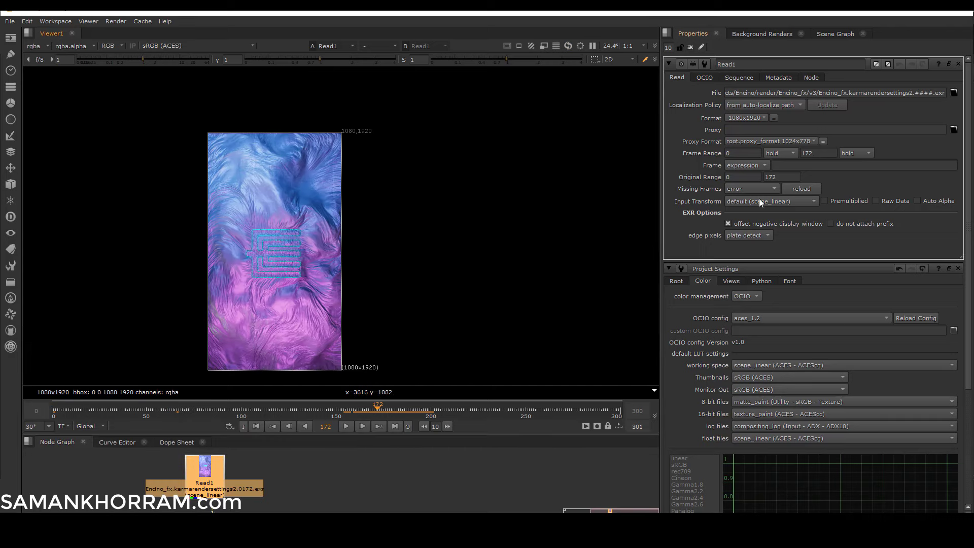
double_click(781, 176)
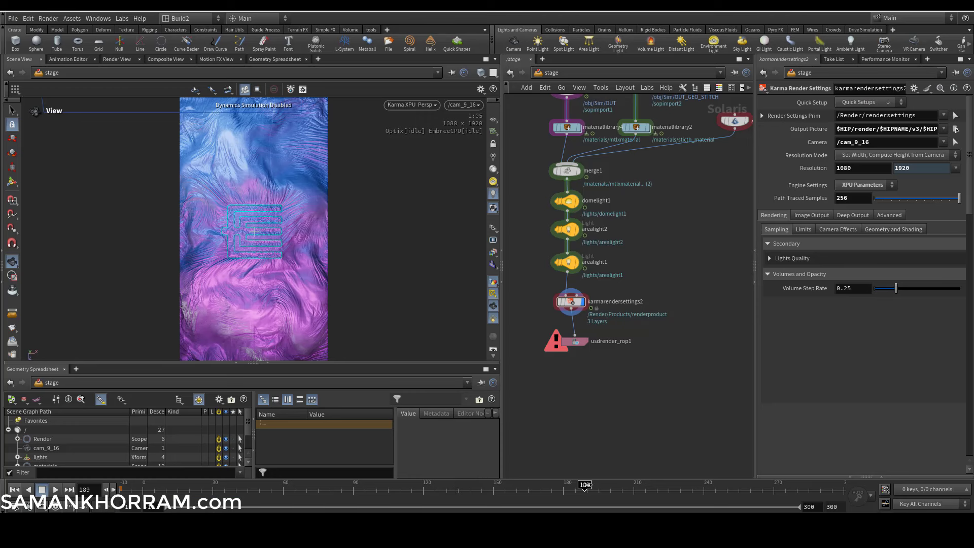
- Set the Houdini timeline to frame 172 and place the NukeX window beside the Houdini viewport
left_click(545, 490)
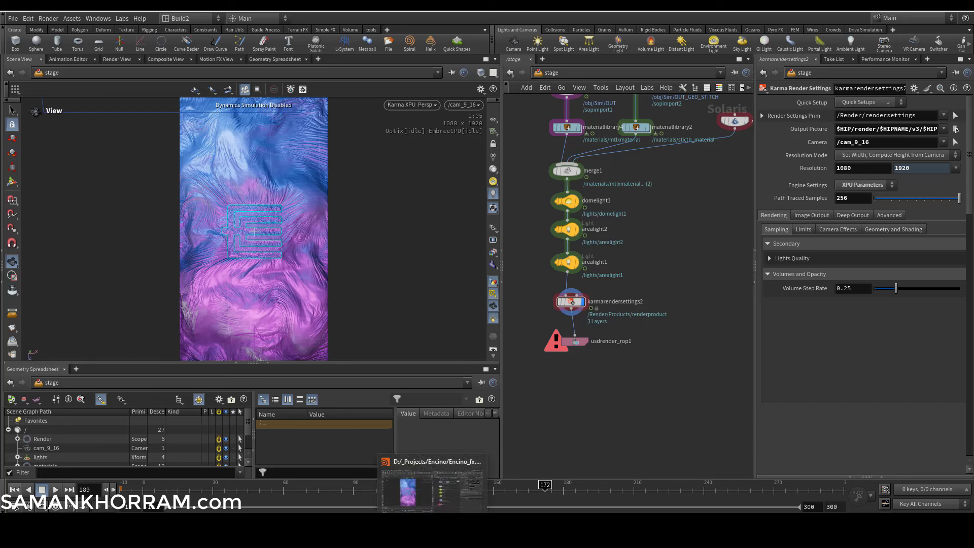
mouse_move(382, 527)
left_click(436, 489)
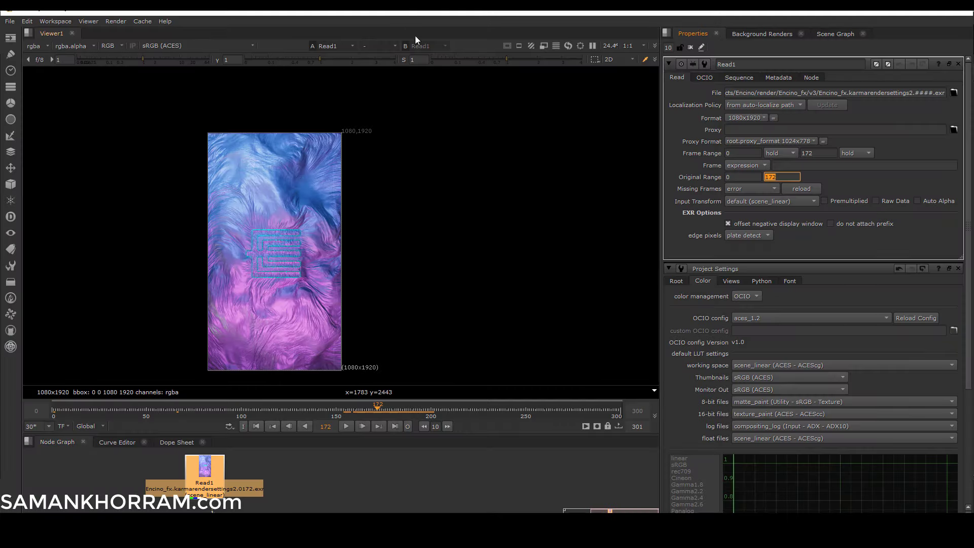
left_click_drag(412, 24, 741, 12)
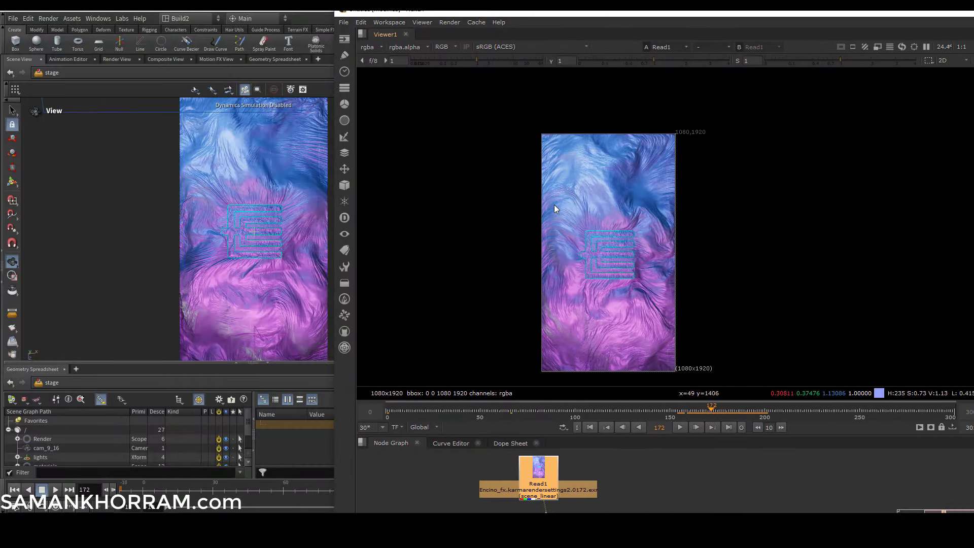
- Frame the NukeX image next to the Karma viewport render and compare the colors of the two
scroll(556, 206, "up", 2)
middle_click_drag(577, 204, 439, 195)
scroll(441, 213, "down", 2)
scroll(444, 196, "down", 1)
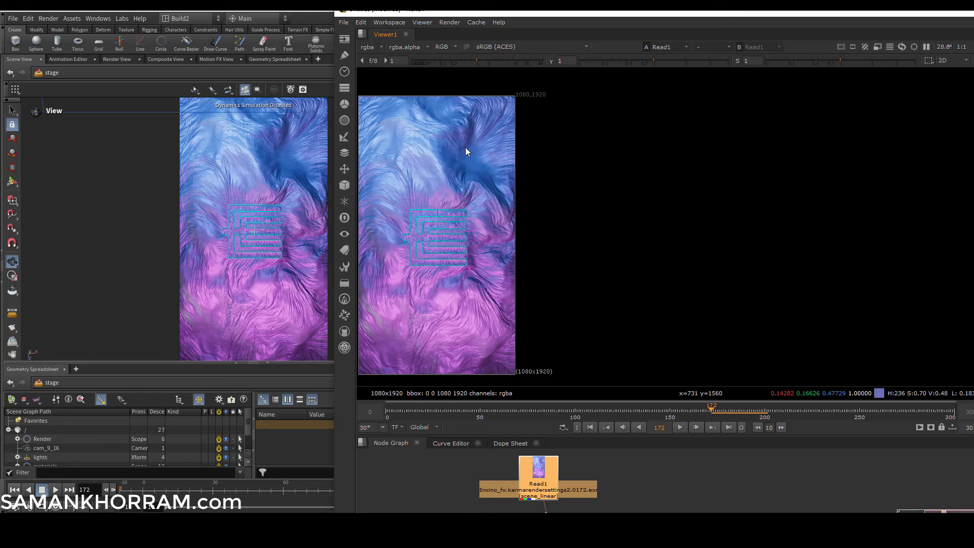
left_click_drag(513, 14, 540, 15)
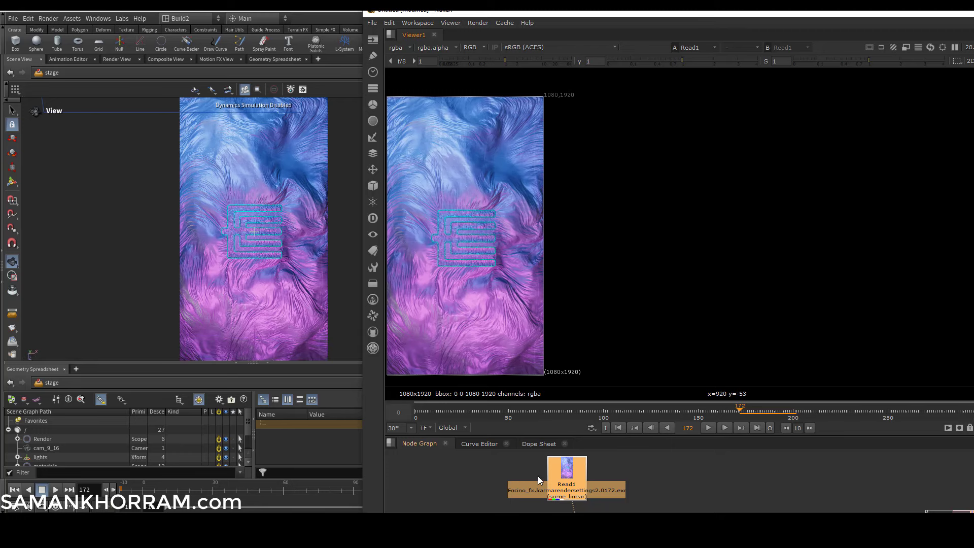
left_click(499, 481)
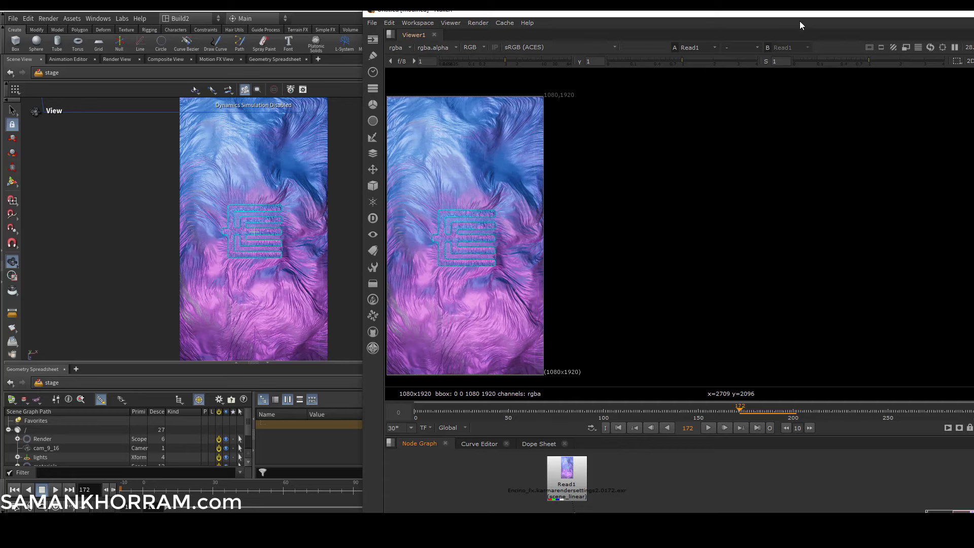
- Switch the NukeX project's color management to Nuke with the nuke-default OCIO config and move the window beside the Houdini viewport
left_click_drag(804, 16, 474, 44)
left_click(783, 120)
left_click(784, 110)
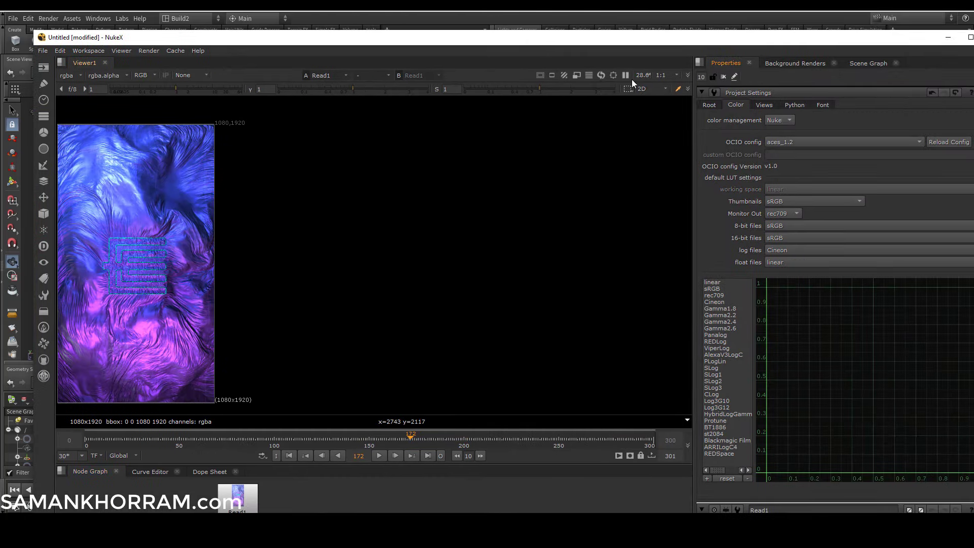
left_click(787, 142)
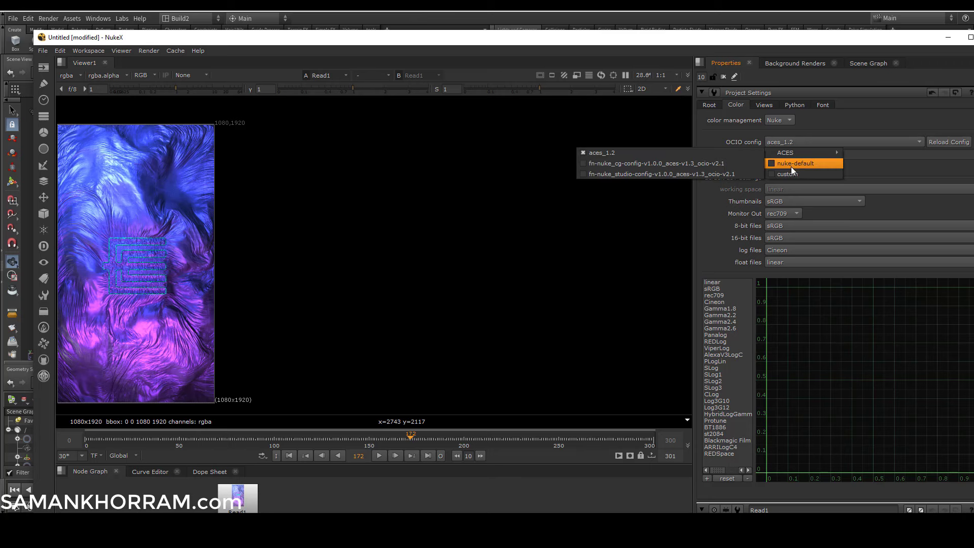
left_click(793, 163)
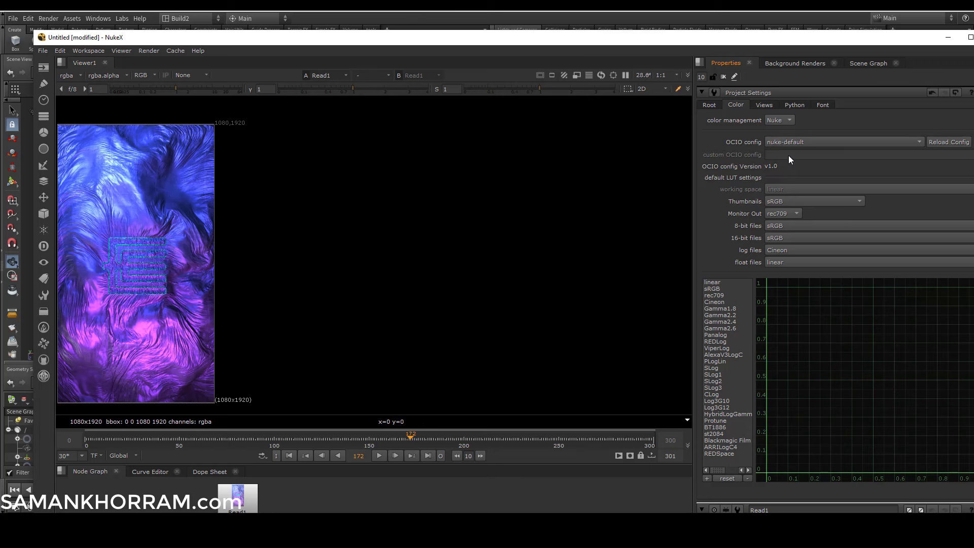
left_click_drag(457, 44, 585, 32)
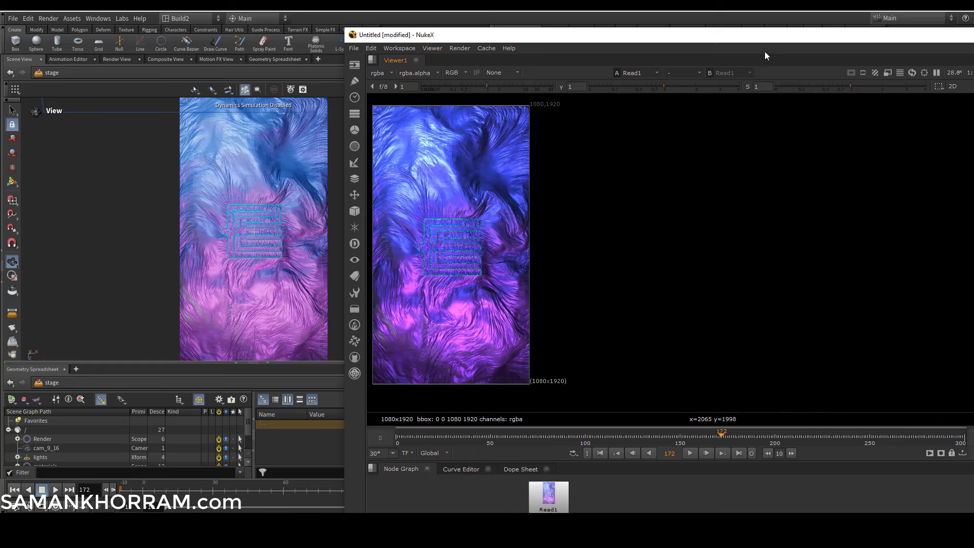
- Restore OCIO color management with the aces_1.2 config and place the NukeX image beside the Houdini viewport for comparison
left_click_drag(768, 35, 656, 34)
left_click_drag(826, 36, 697, 30)
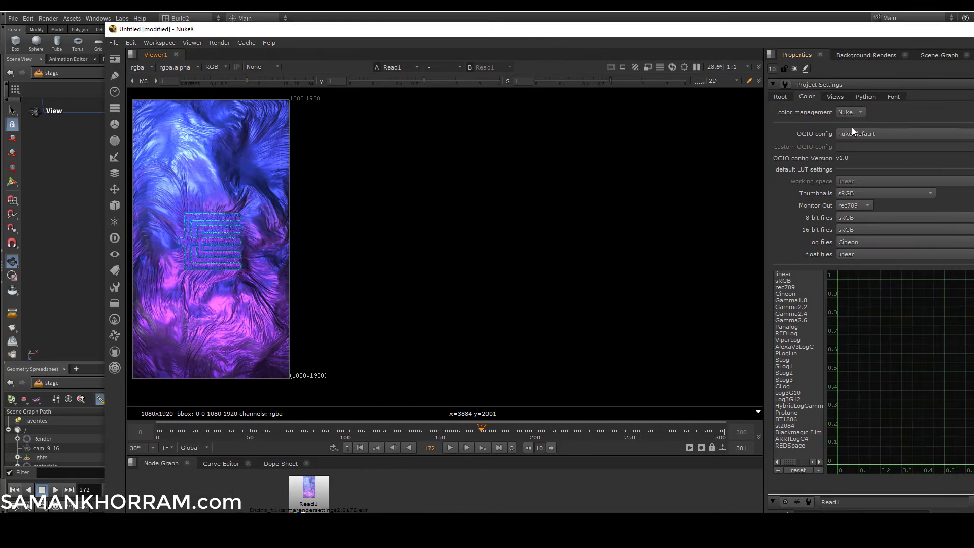
left_click(852, 134)
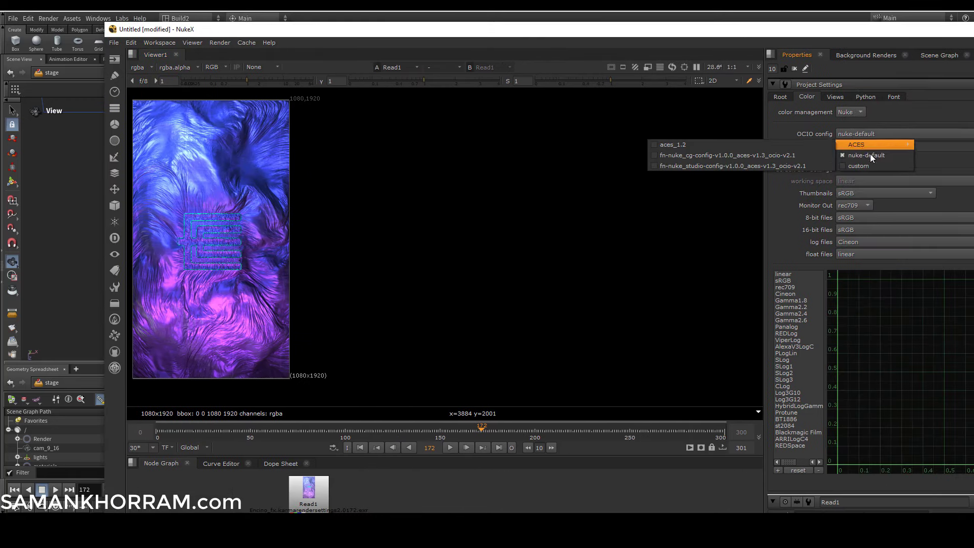
left_click(772, 145)
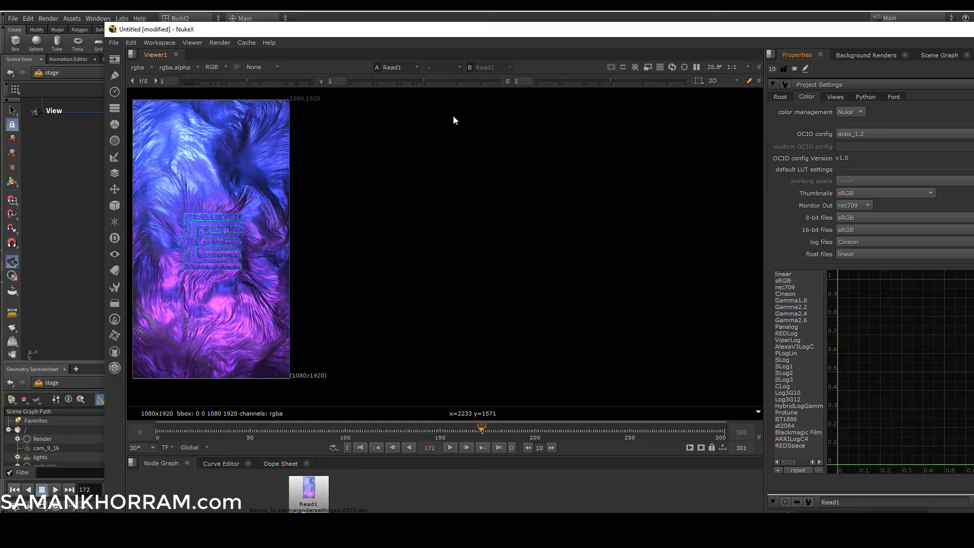
left_click(849, 112)
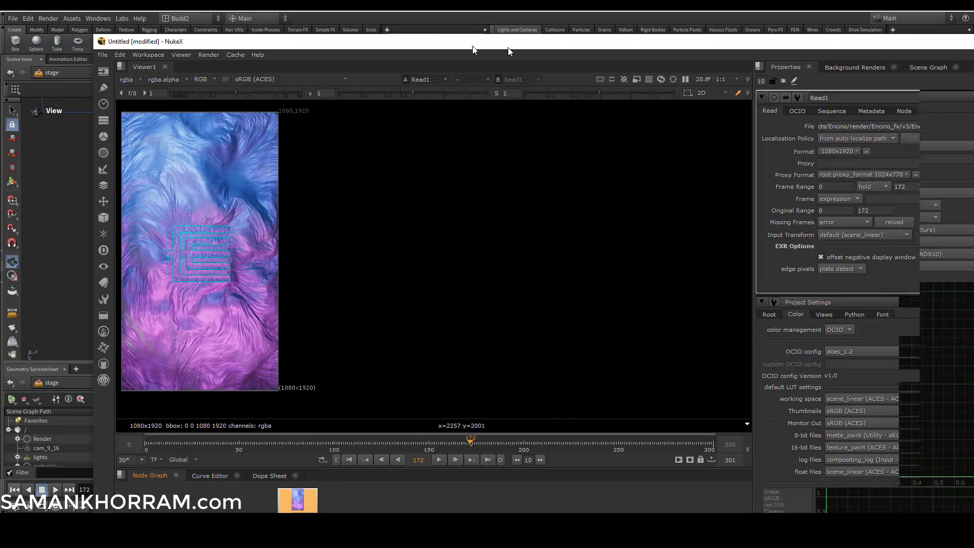
left_click_drag(507, 47, 452, 50)
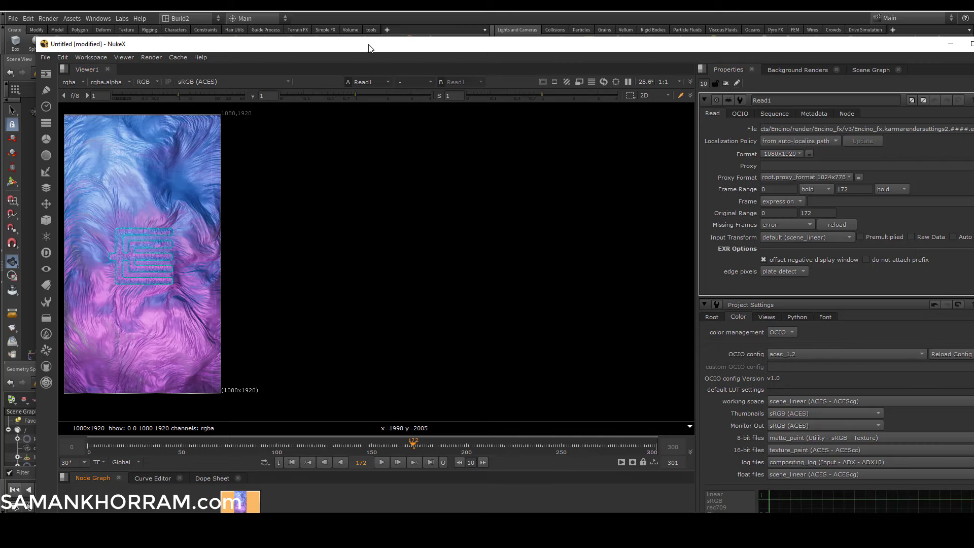
left_click_drag(372, 46, 665, 42)
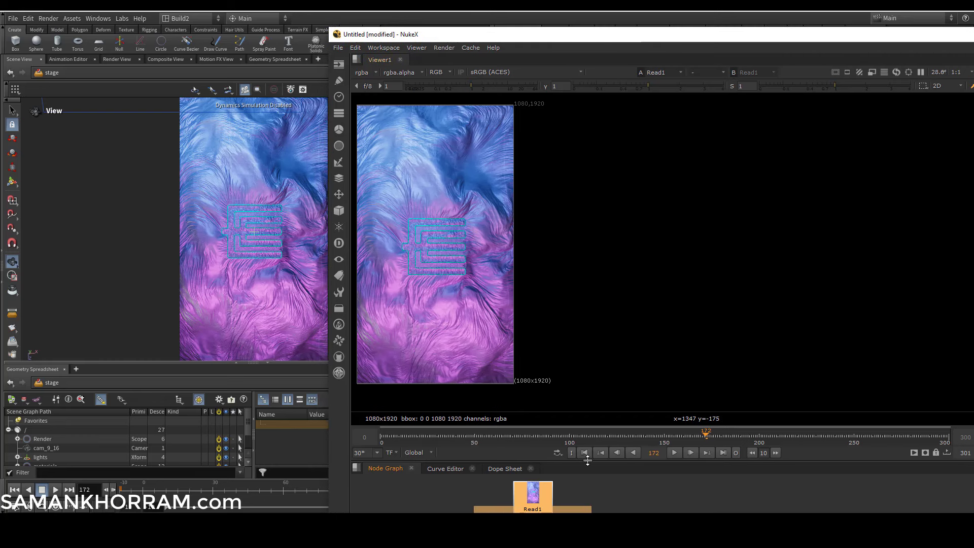
- Enlarge the node graph, add a Write node fed by Read1 and place it beside Read1
left_click_drag(570, 463, 566, 402)
key("w")
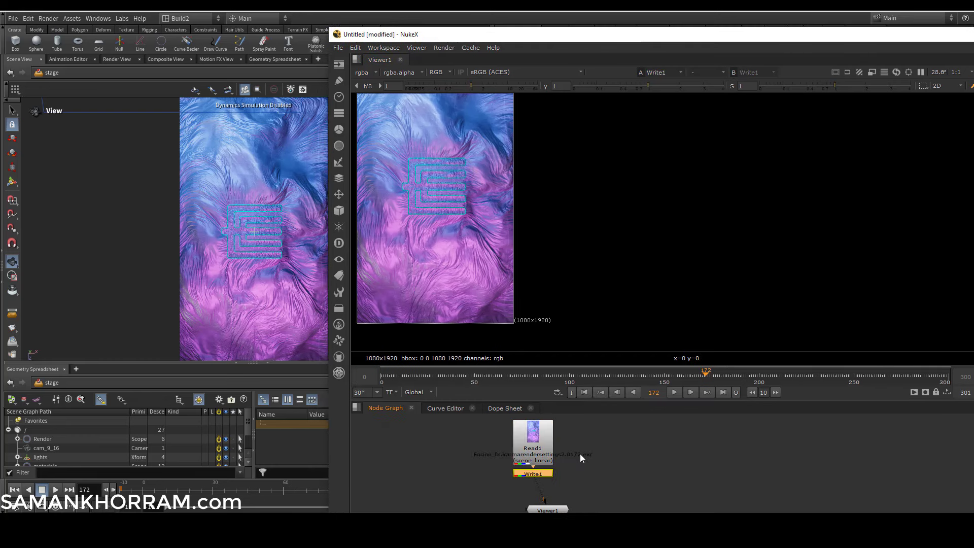
left_click_drag(555, 470, 602, 442)
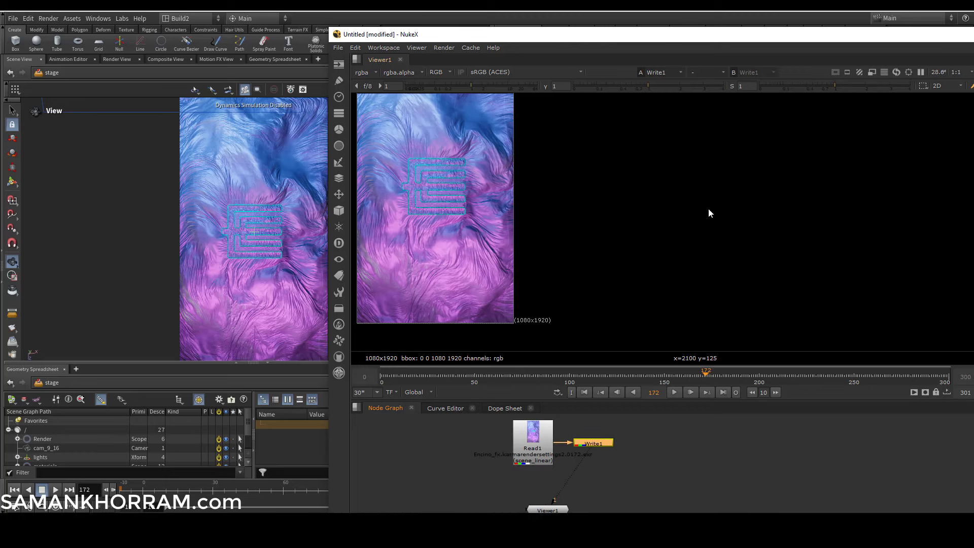
- Set the Write1 output file to sample.png in D:/_Projects/Encino/render/Encino_fx/v3/
left_click_drag(825, 37, 515, 30)
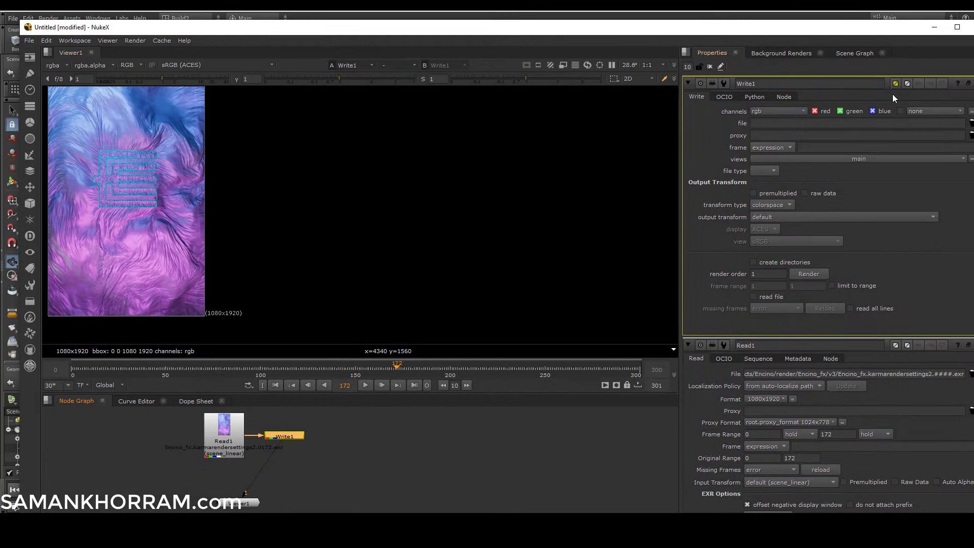
left_click(971, 123)
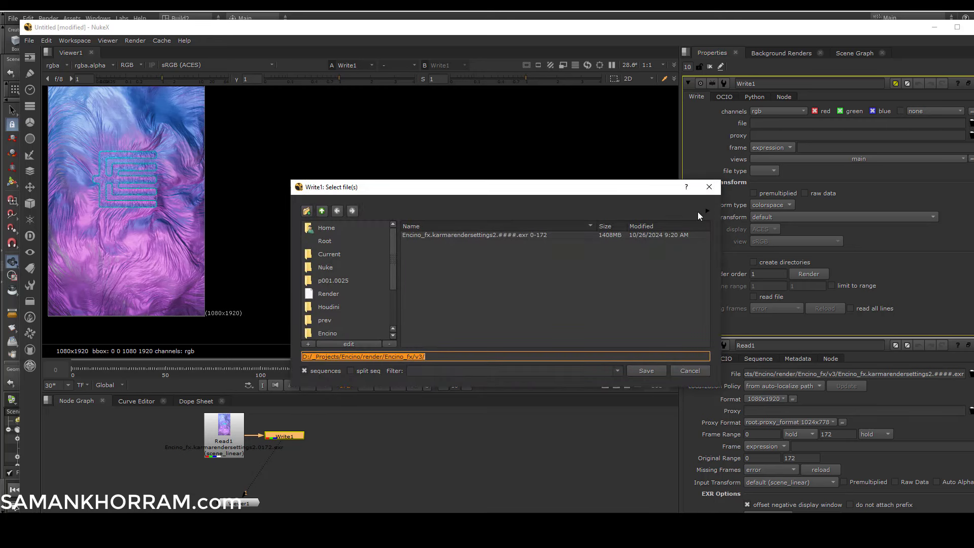
left_click(431, 357)
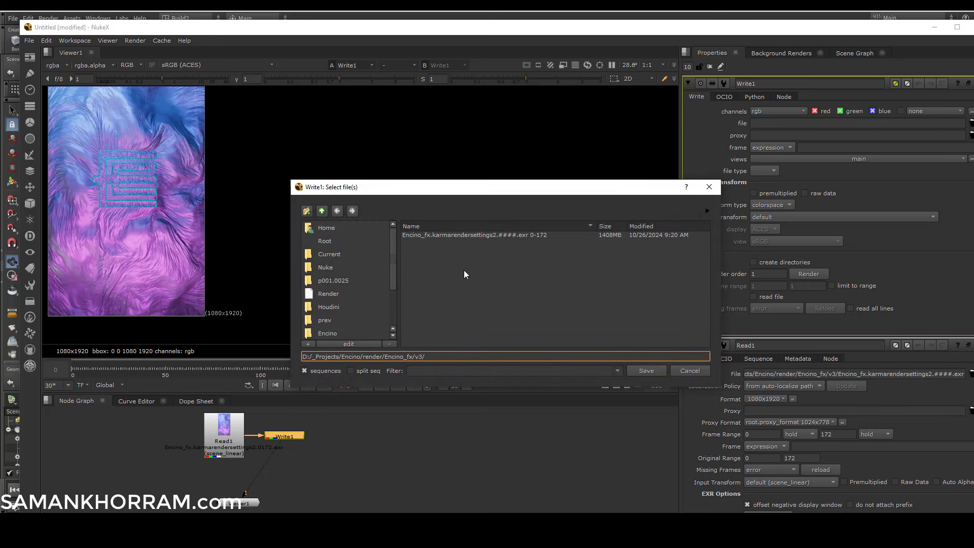
type("sample.exr")
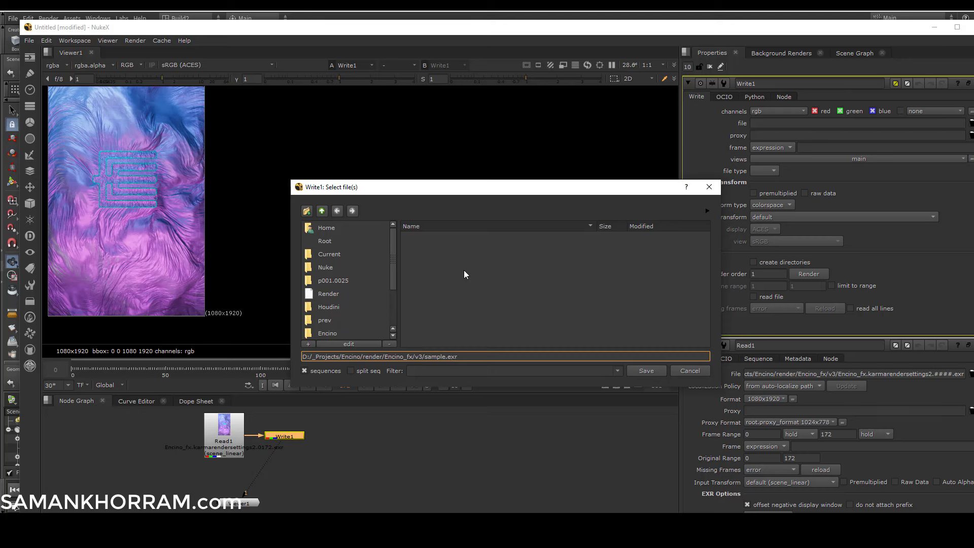
key("BackSpace")
key("BackSpace")
key("BackSpace")
type("png")
key("Return")
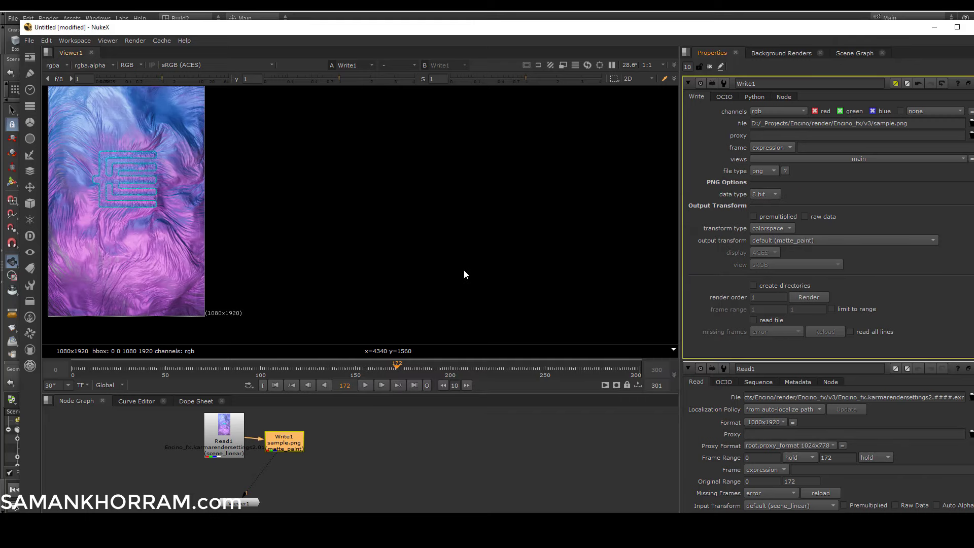
- Bring the Write1 settings fully into view and render only frame 172
left_click_drag(865, 35, 823, 34)
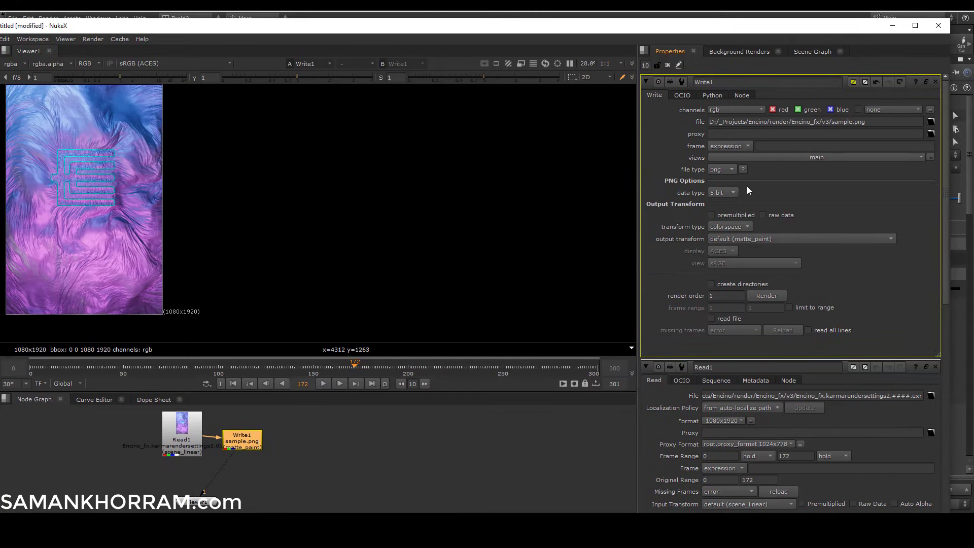
left_click(760, 295)
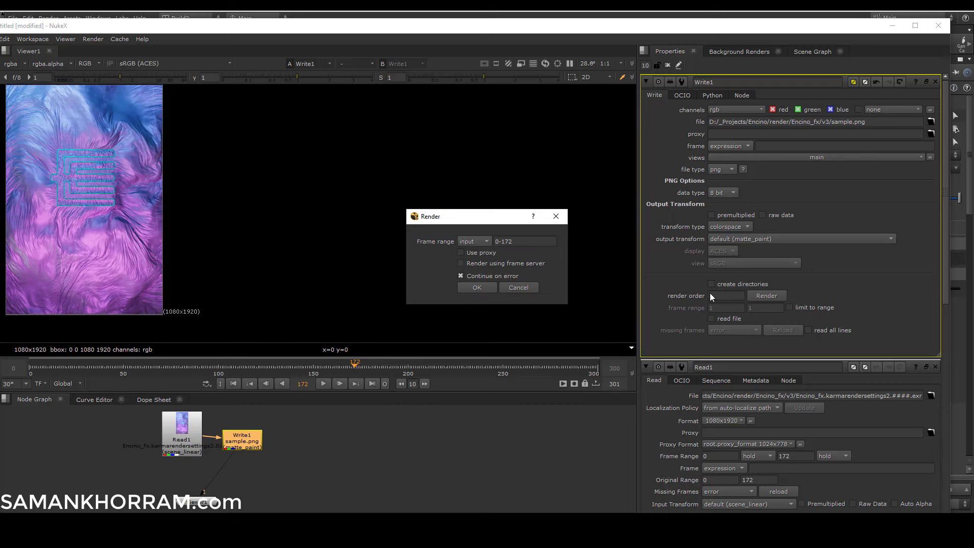
left_click(497, 241)
type("172")
key("Tab")
key("Return")
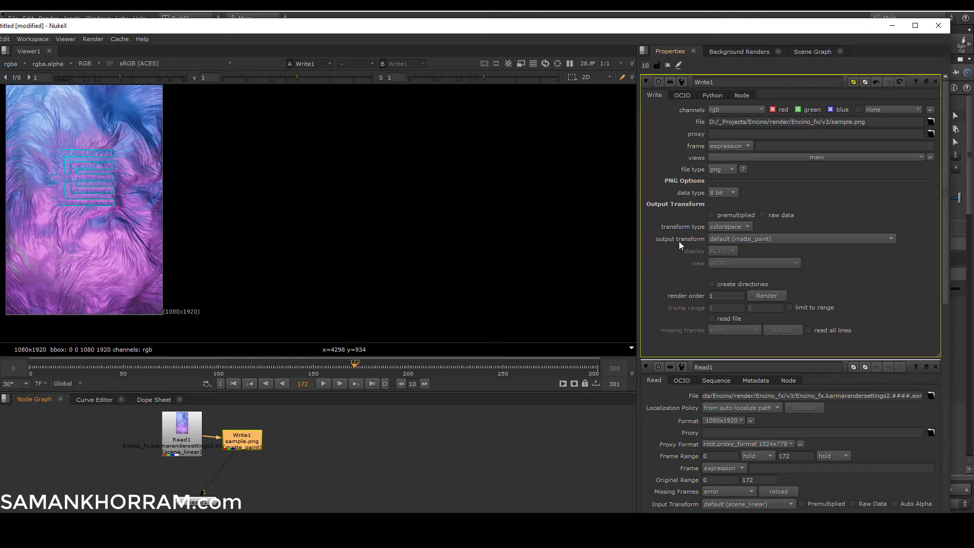
- Set the Write1 output transform to the Output - sRGB colorspace and render frame 172 again
left_click(734, 240)
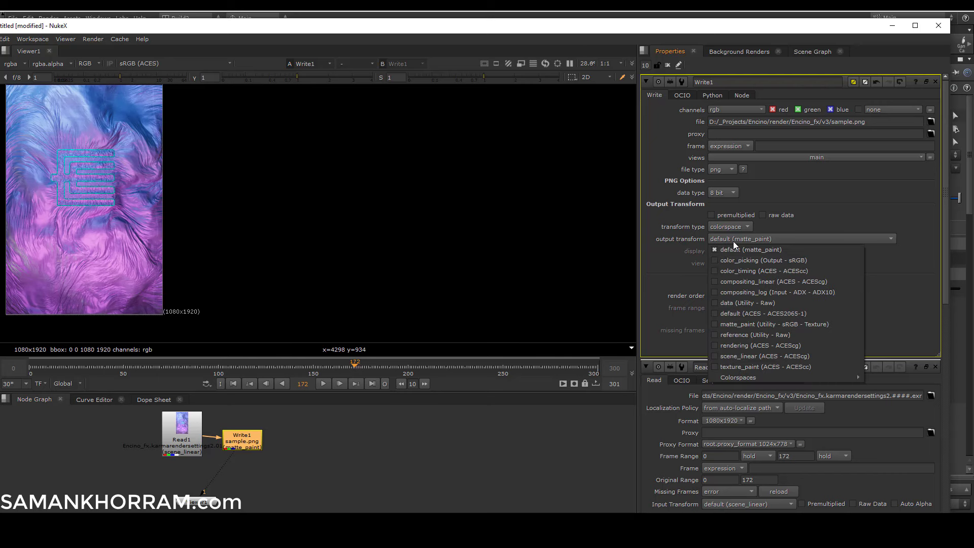
mouse_move(751, 378)
mouse_move(879, 389)
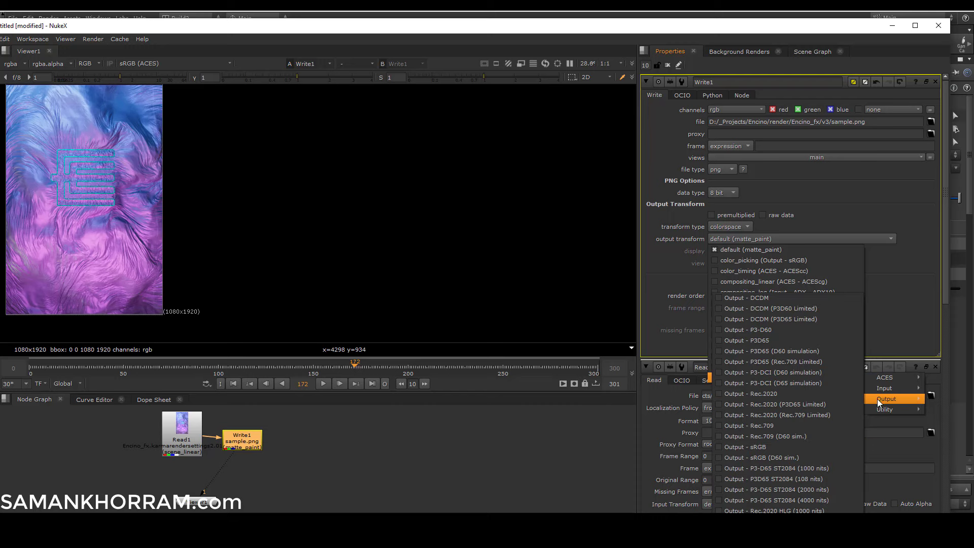
left_click(786, 447)
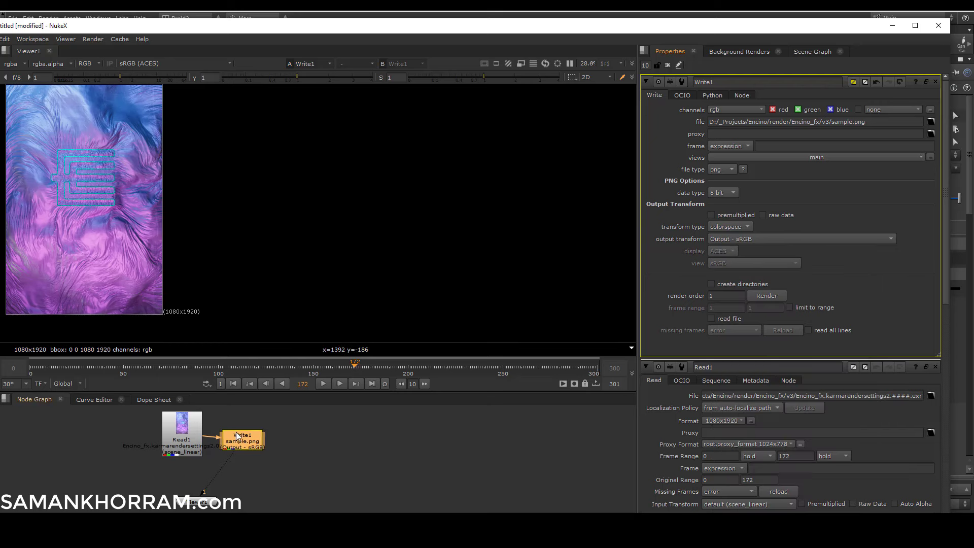
left_click(250, 442)
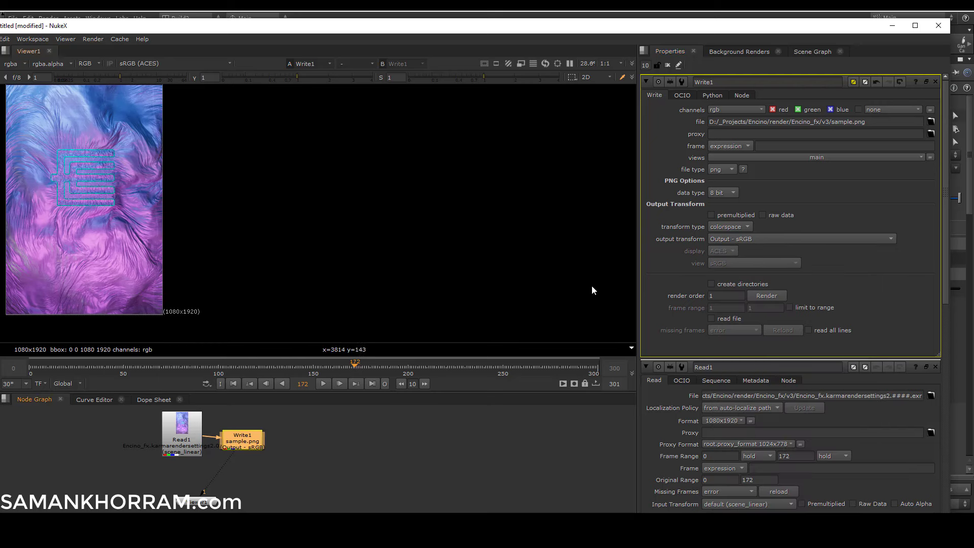
left_click(777, 297)
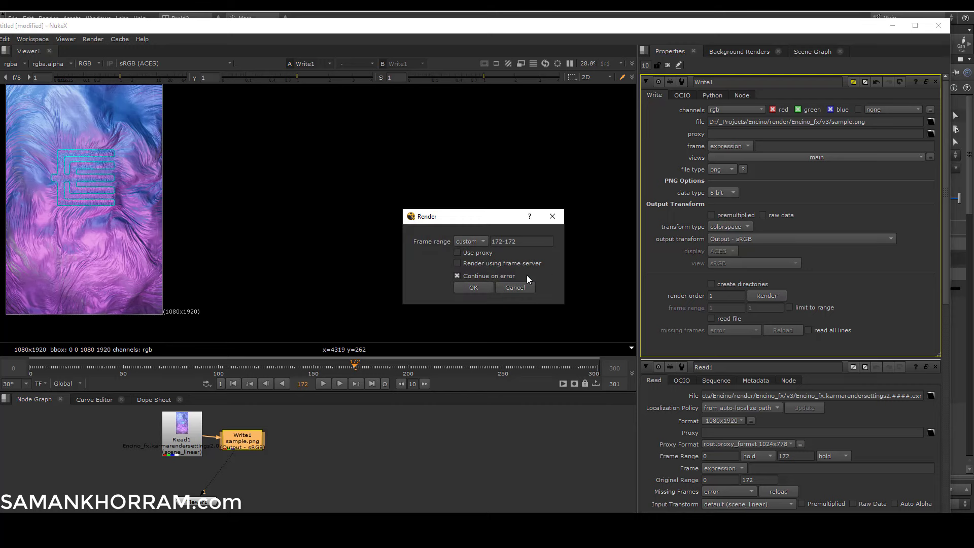
left_click(474, 288)
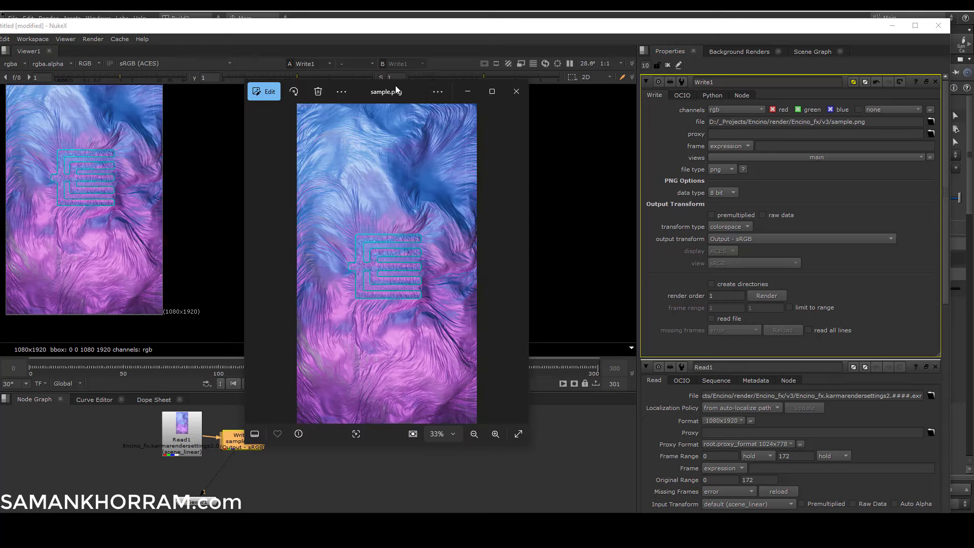
- Arrange the sample.png preview and the NukeX window beside the Houdini viewport and compare the colors of all three
left_click_drag(394, 85, 677, 76)
left_click_drag(610, 29, 853, 58)
left_click_drag(702, 52, 740, 52)
key("alt+Tab")
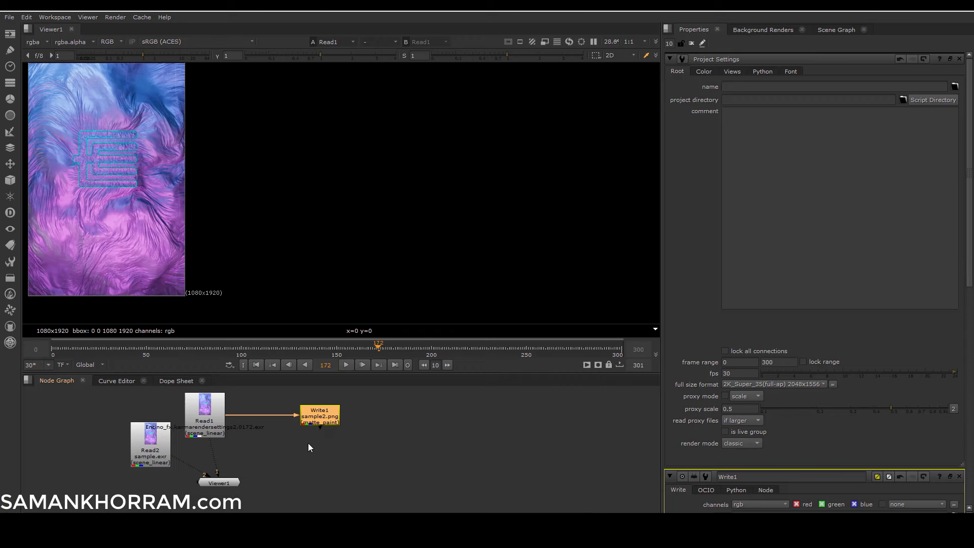
- Duplicate the Write1 node, place the copy below it with Read1 as input and open the copy's properties
left_click(315, 423)
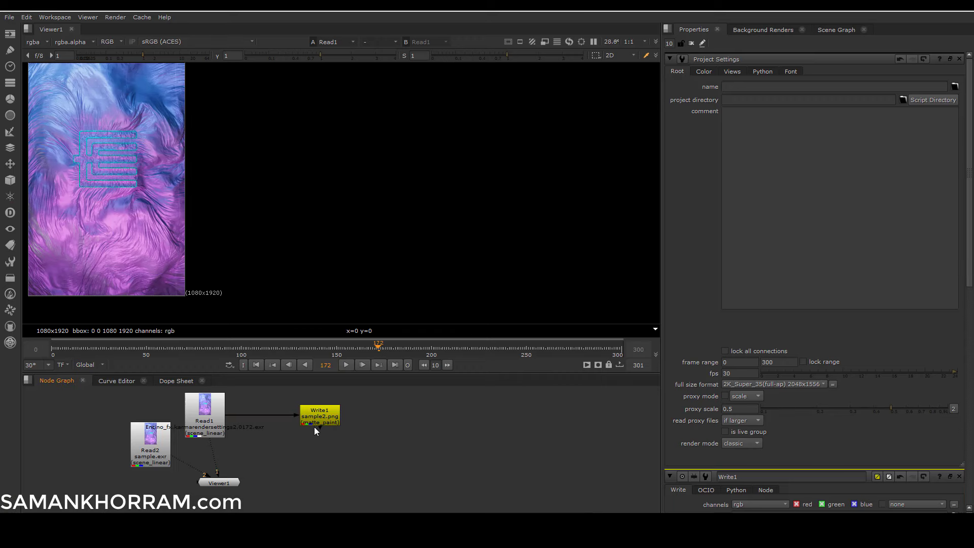
left_click(318, 418)
key("ctrl+v")
left_click_drag(320, 436, 308, 459)
double_click(316, 467)
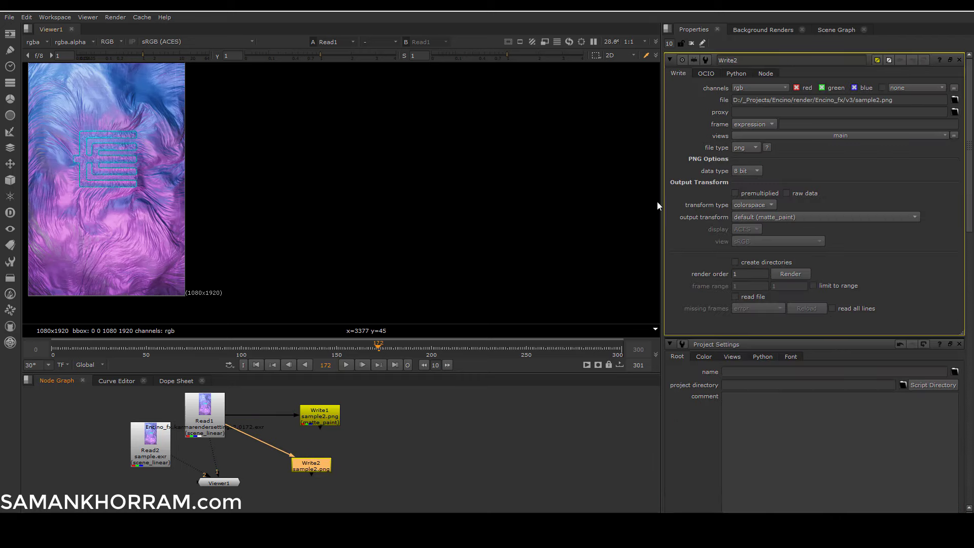
- Change the Write2 output file to sample.exr in the v3 folder and keep the output transform at default (scene_linear)
left_click(897, 100)
key("BackSpace")
key("BackSpace")
key("BackSpace")
type("exr")
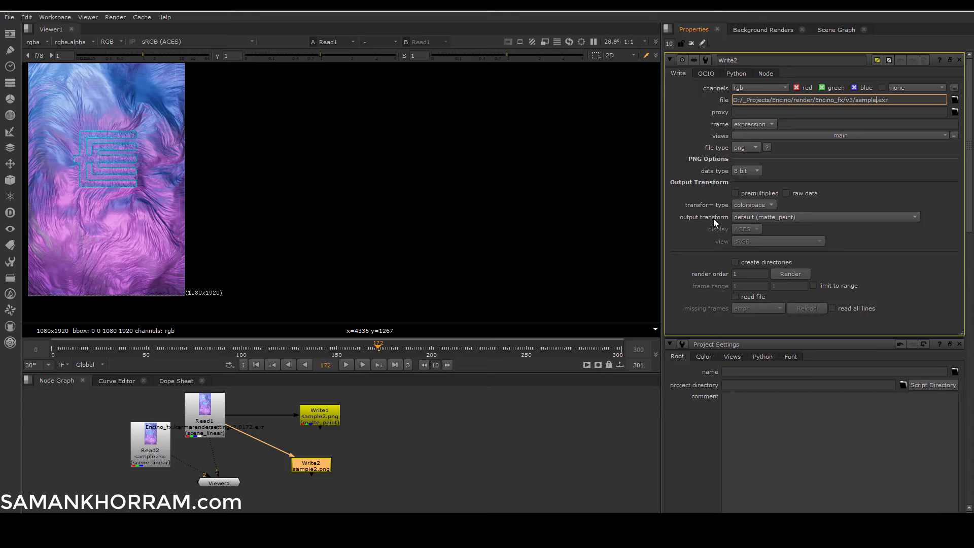
left_click(746, 218)
left_click(750, 323)
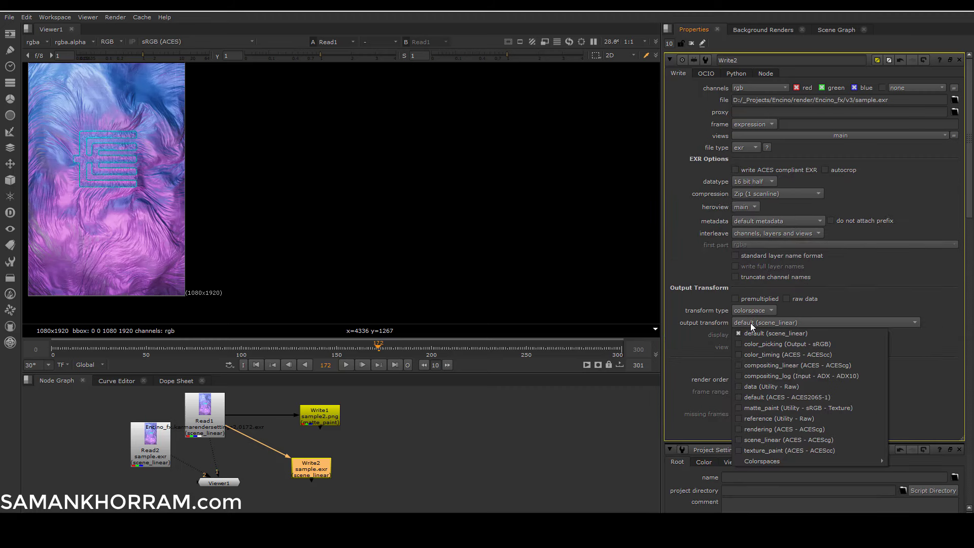
left_click(783, 333)
- Compare the color transform settings of Read1 and Write2, and render frame 172 from Write2
left_click(214, 418)
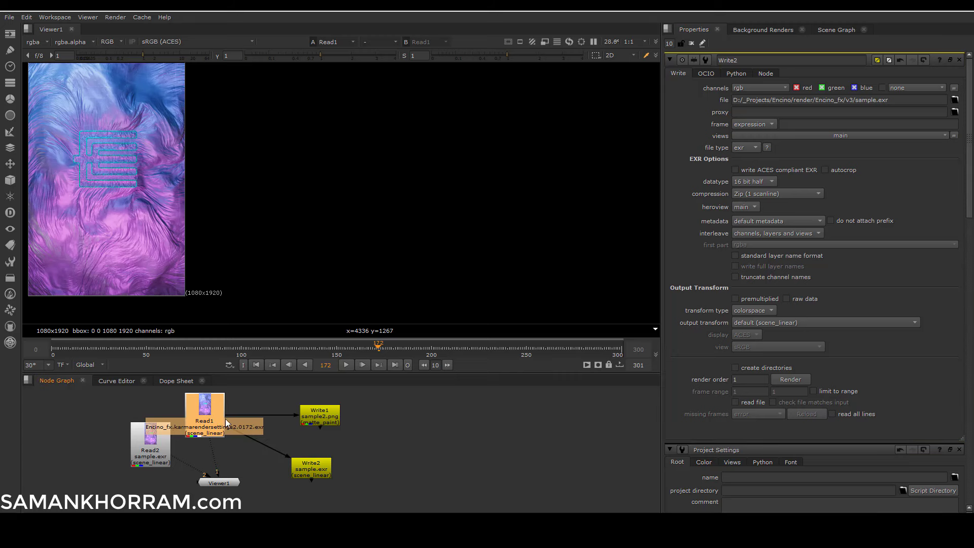
left_click(314, 467)
left_click(211, 418)
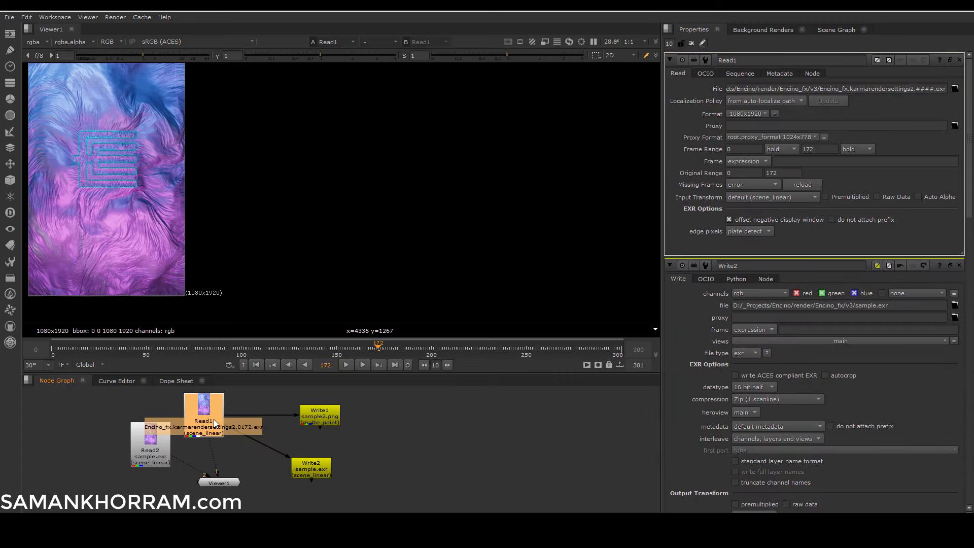
left_click(303, 473)
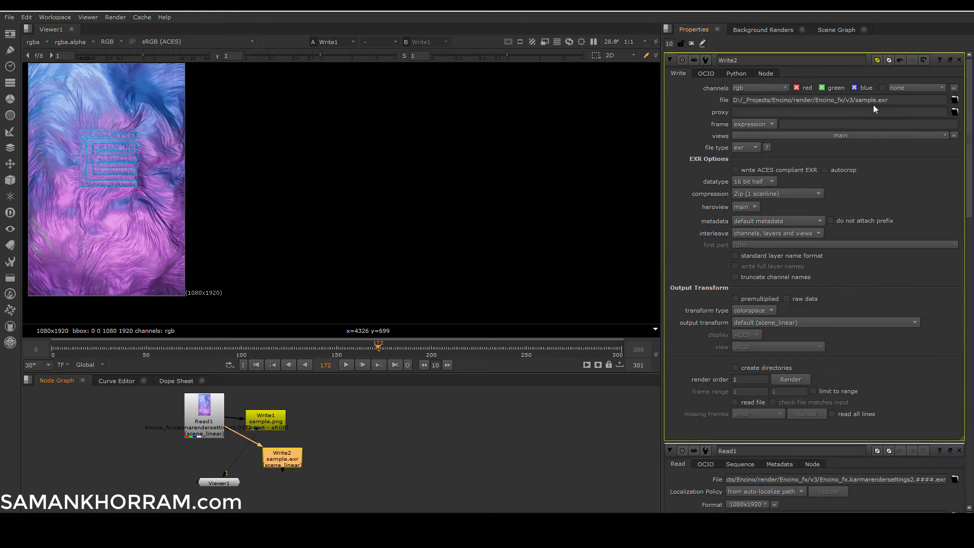
left_click(790, 380)
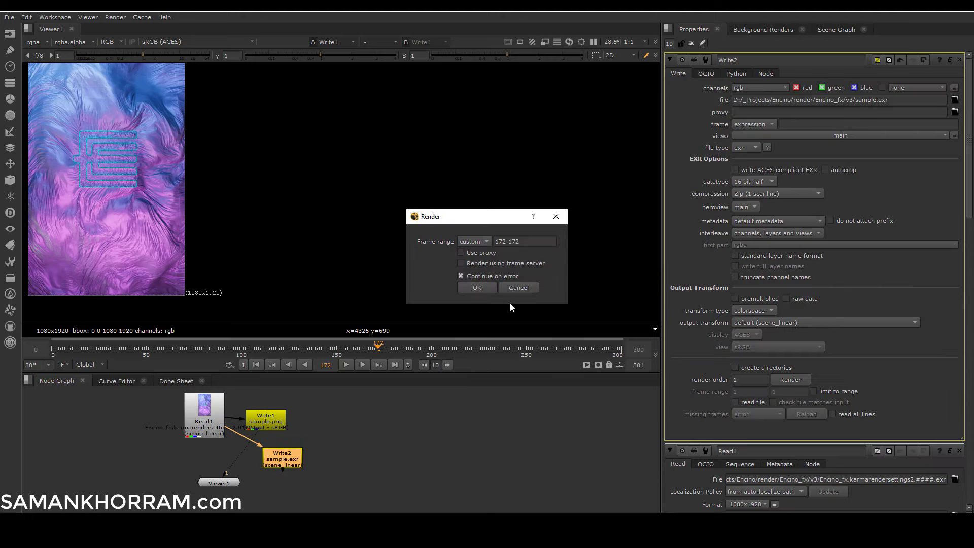
left_click(477, 288)
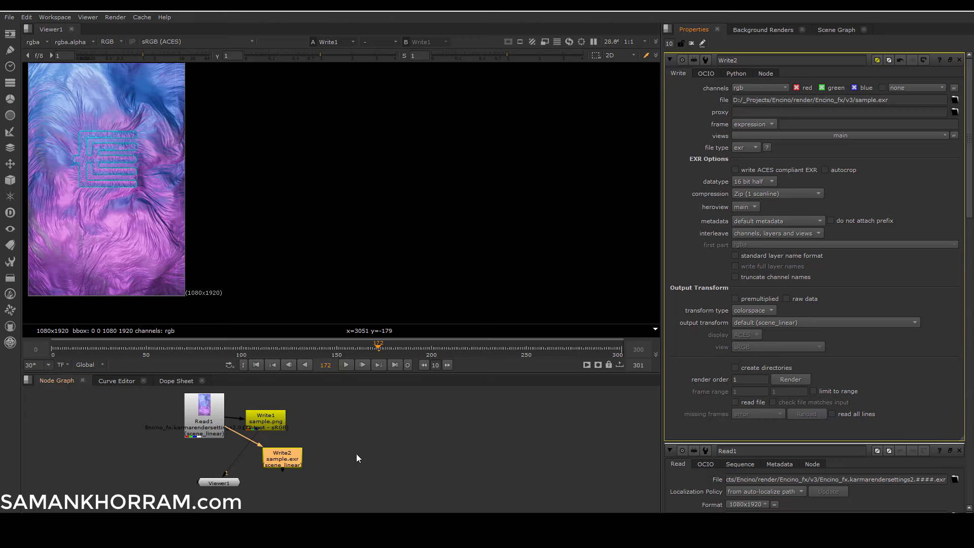
- Bring sample.exr from the v3 folder into the NukeX node graph as a Read node and minimize the folder window
key("alt+Tab")
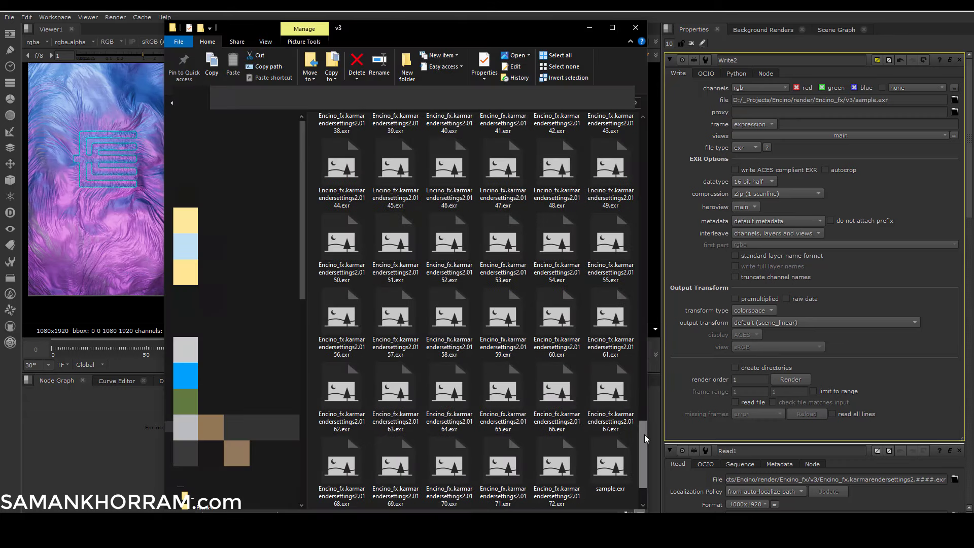
scroll(644, 435, "down", 2)
left_click_drag(624, 428, 165, 436)
left_click(589, 28)
- Connect Read1 and the sample.exr Read node to separate viewer inputs and switch between them to compare their colors
left_click(207, 406)
key("1")
left_click(151, 451)
key("1")
left_click(198, 426)
key("1")
left_click(160, 444)
key("2")
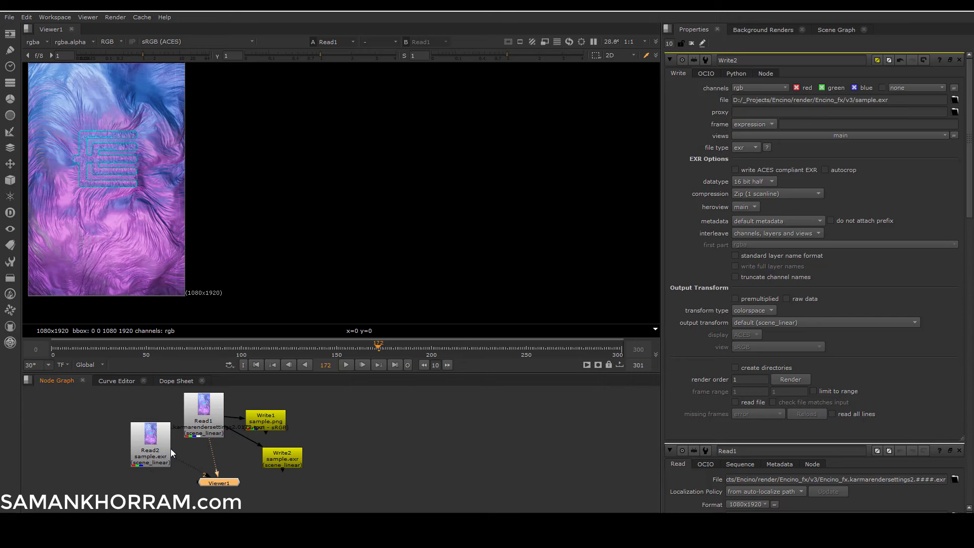
key("1")
- Move Write1 and Write2 farther away from Read1 to make room for nodes in between
left_click_drag(280, 456, 287, 463)
left_click_drag(263, 419, 327, 415)
left_click_drag(284, 459, 334, 474)
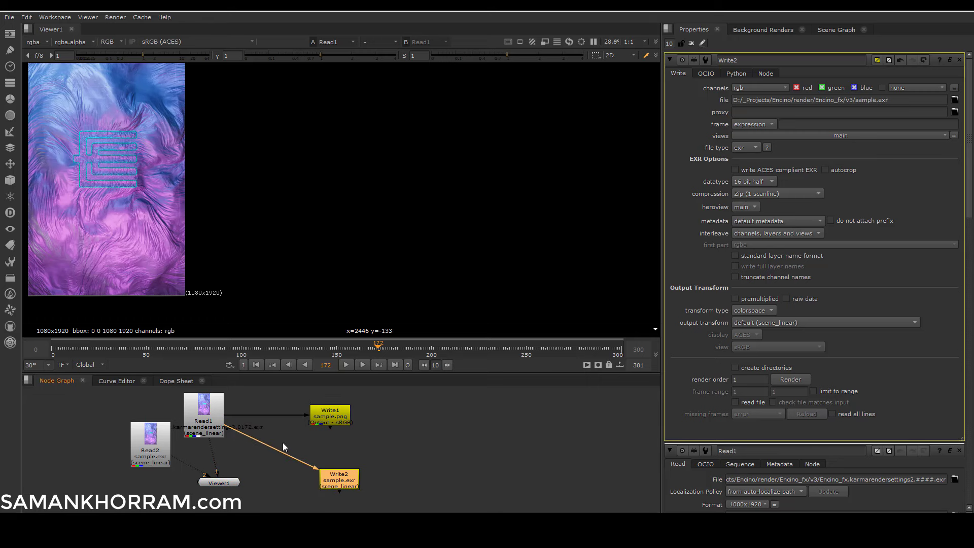
- Insert a Grade node after Read1, feeding both Write nodes, and place it in the gap before them
left_click(217, 426)
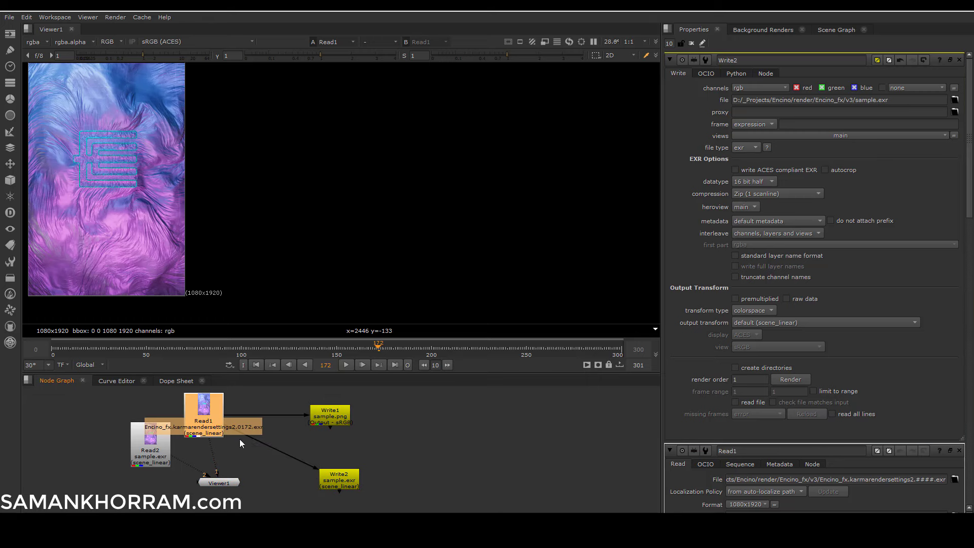
key("g")
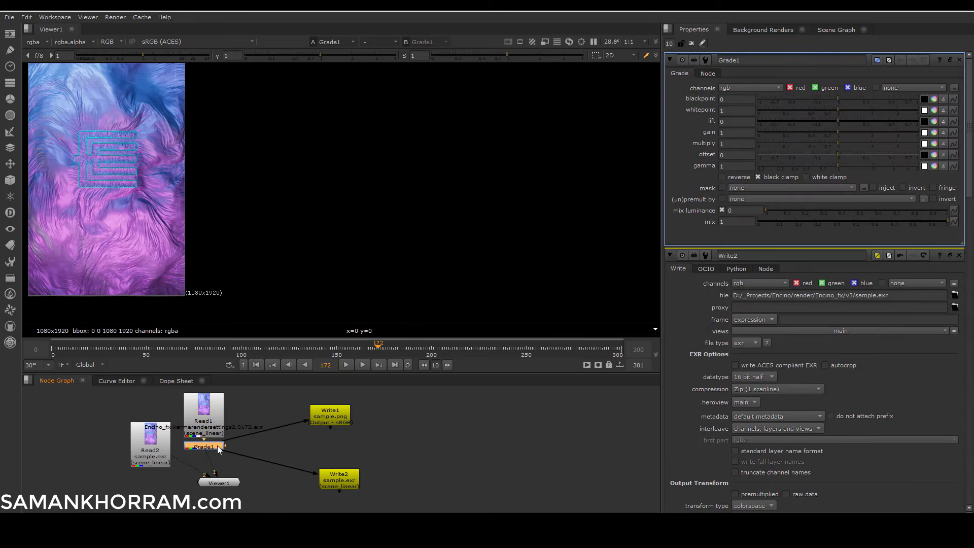
left_click_drag(217, 446, 257, 441)
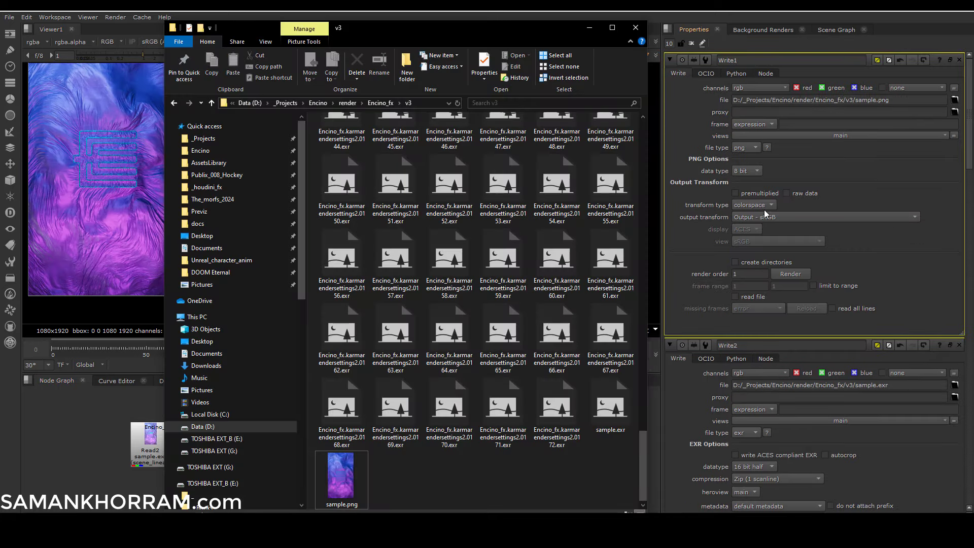
- Set the Write1 output transform to default (matte_paint) and change its output file to sample2.png
left_click(760, 217)
left_click(761, 227)
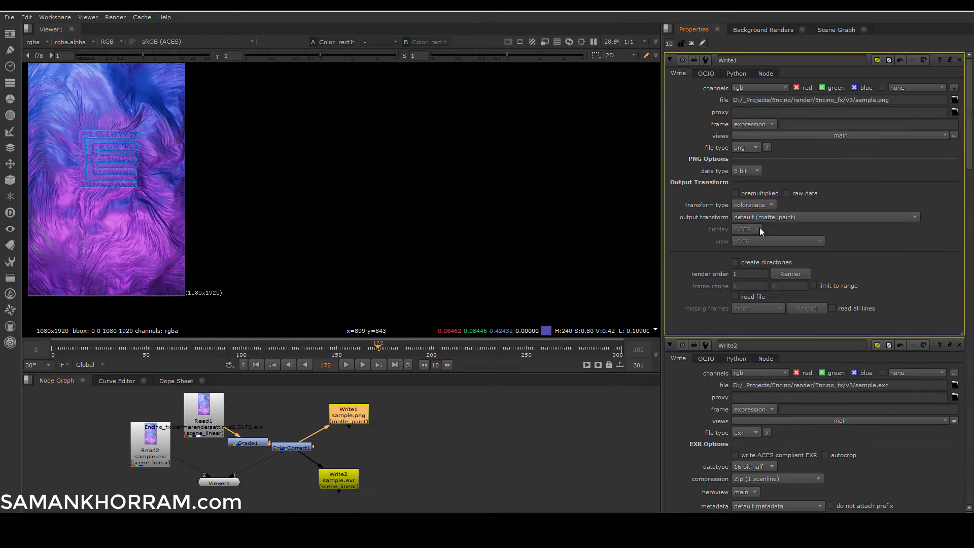
left_click(875, 100)
type("2")
- Render frame 172 from Write1 and open sample2.png from the v3 folder to compare its colors with the NukeX viewer
left_click(789, 273)
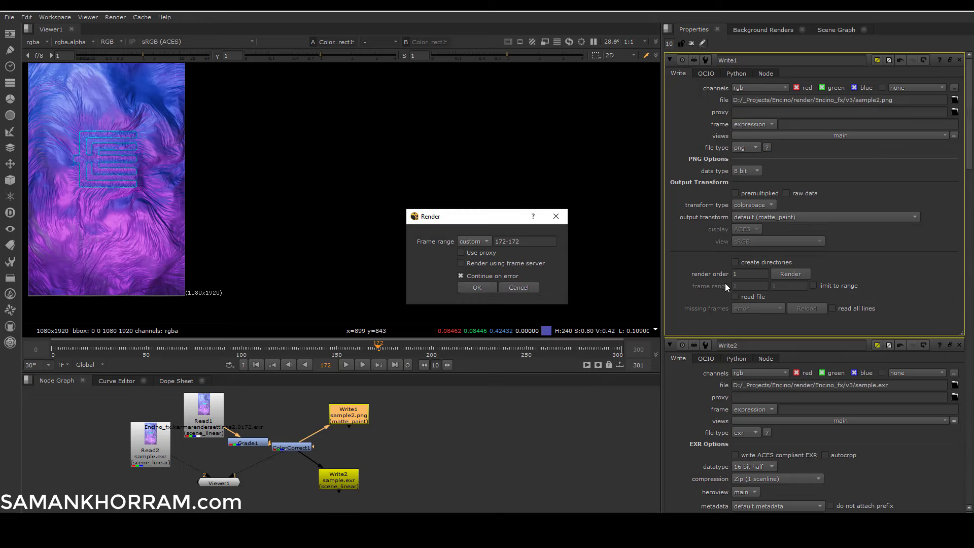
left_click(491, 287)
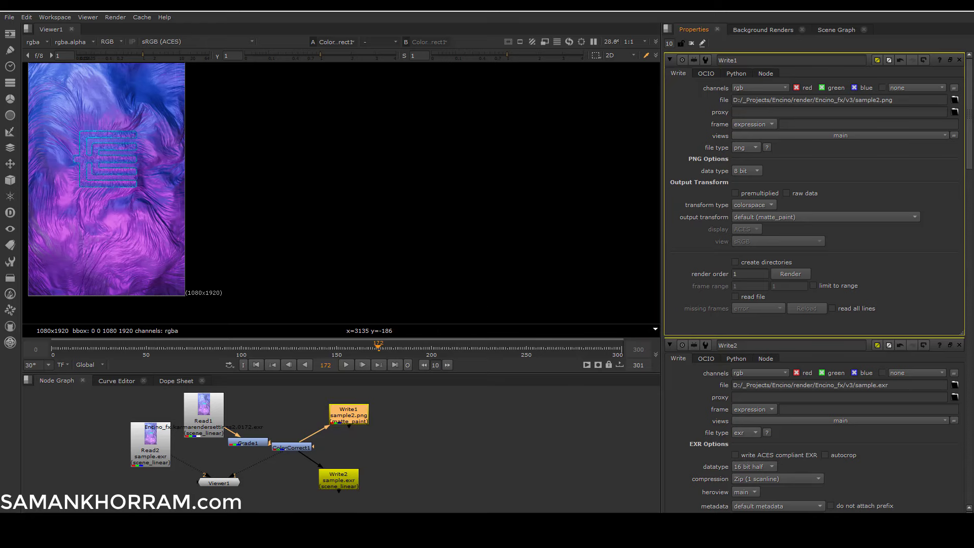
key("alt+Tab")
double_click(405, 473)
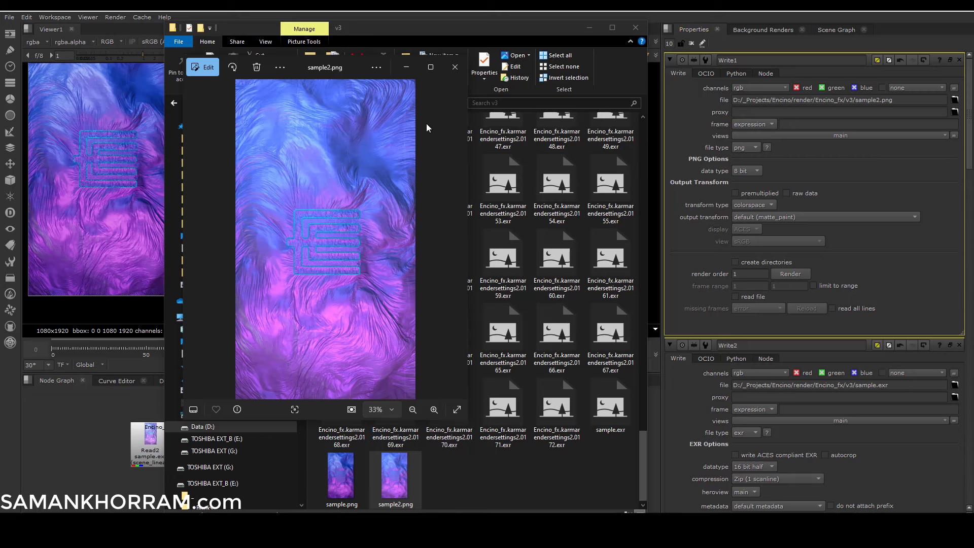
left_click(737, 15)
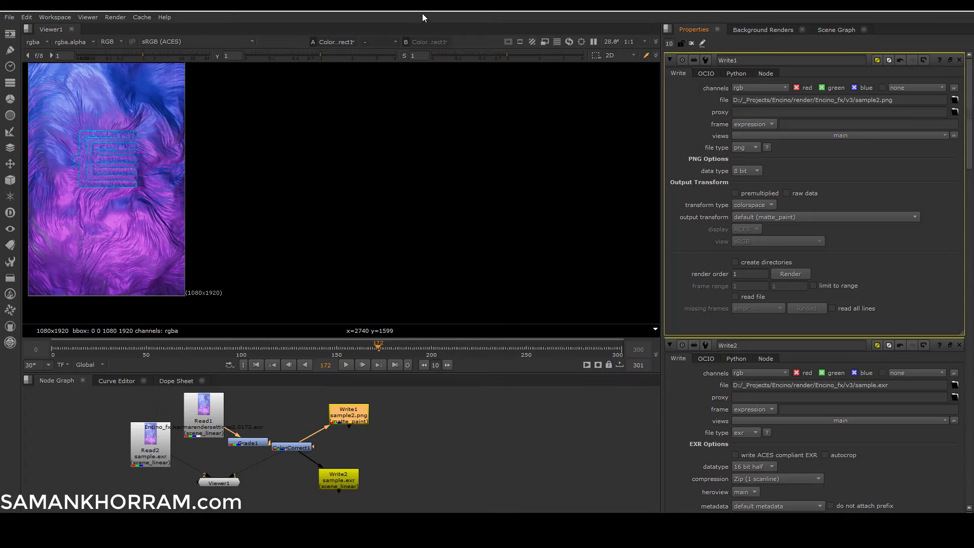